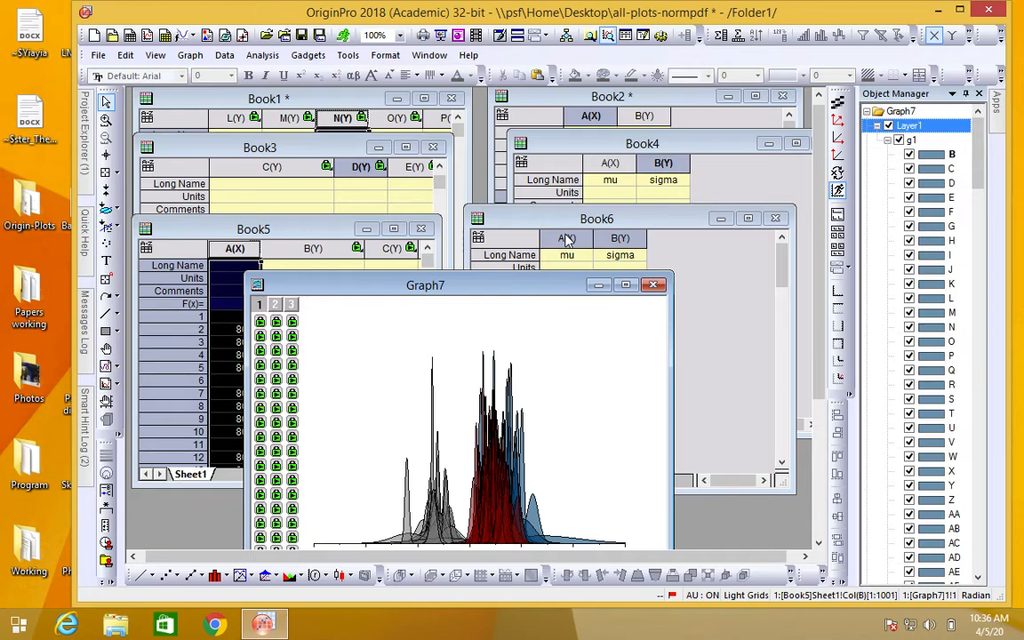
Step: Move the Graph7 window aside to view the Book6 mu and sigma data, then bring the plot back into full view
drag(538, 292, 547, 238)
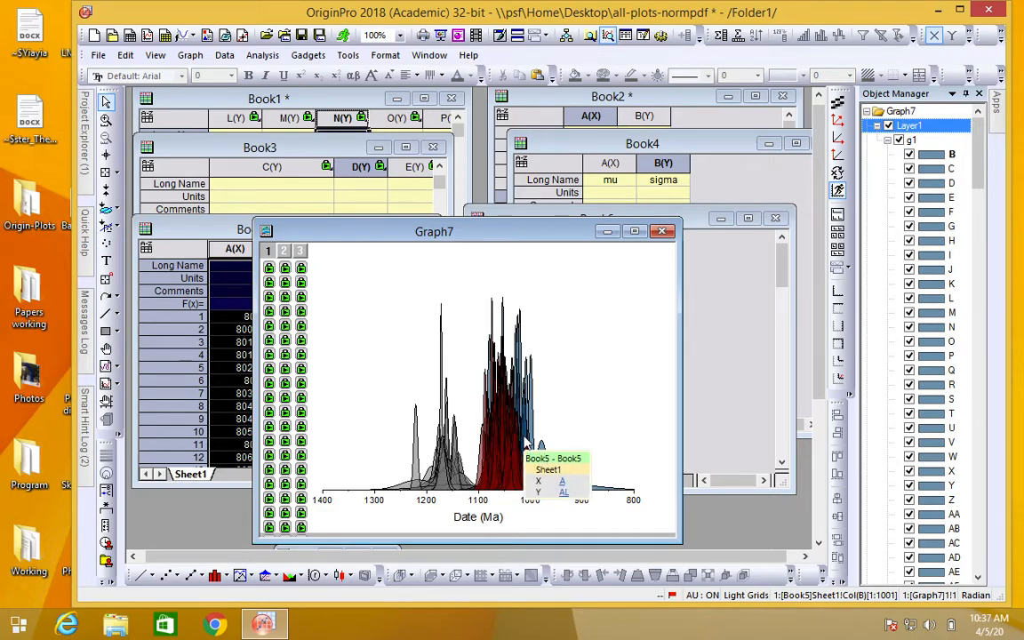
drag(516, 236, 339, 336)
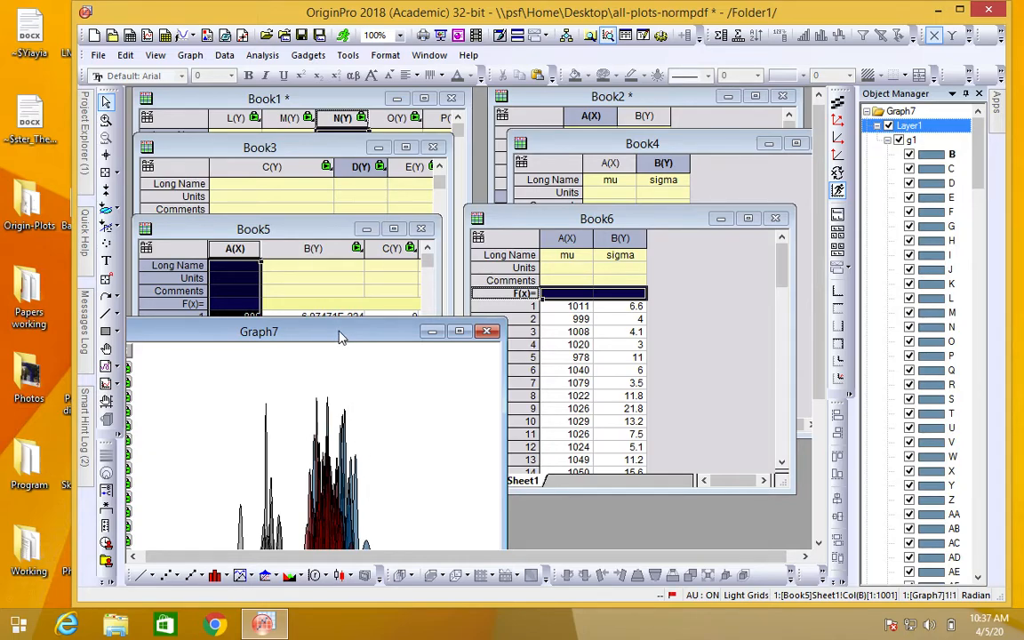
drag(339, 336, 551, 247)
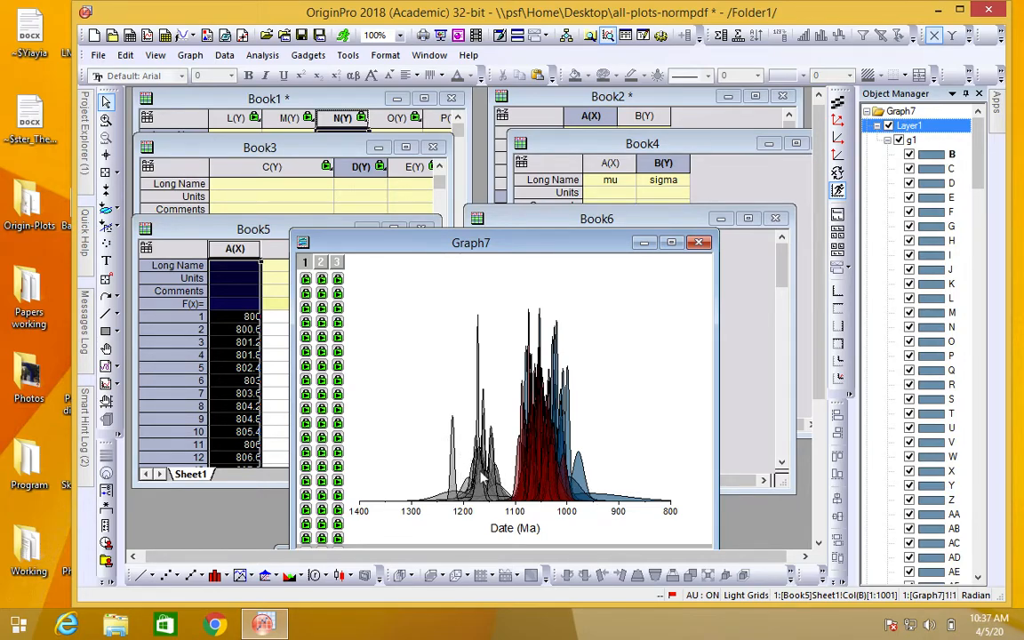
mouse_move(482, 479)
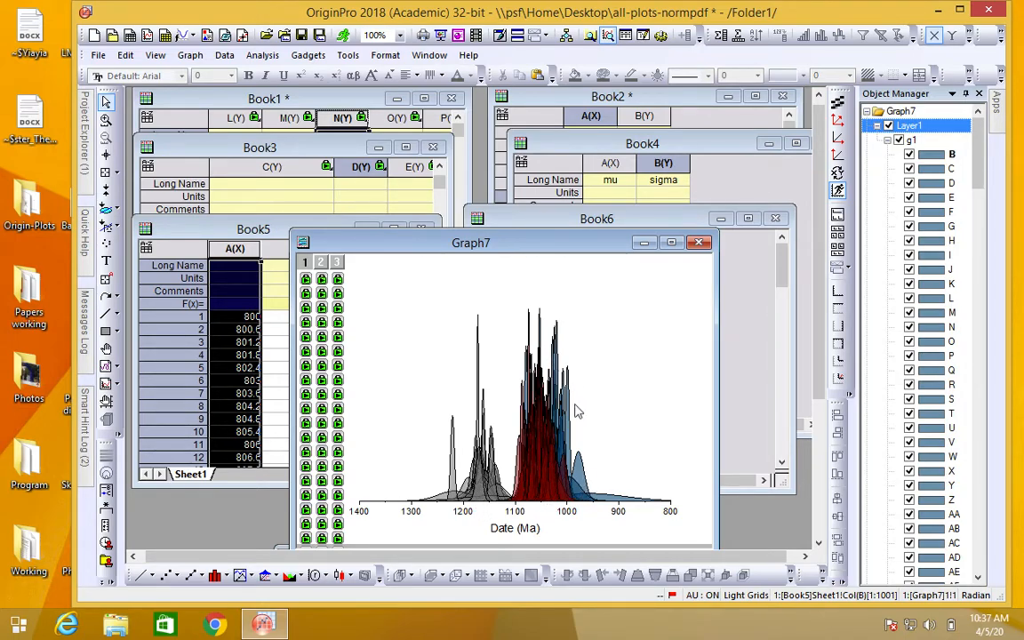
Step: Hide and show Layer1 of Graph7 to identify its plots, then select plot group g1
click(889, 126)
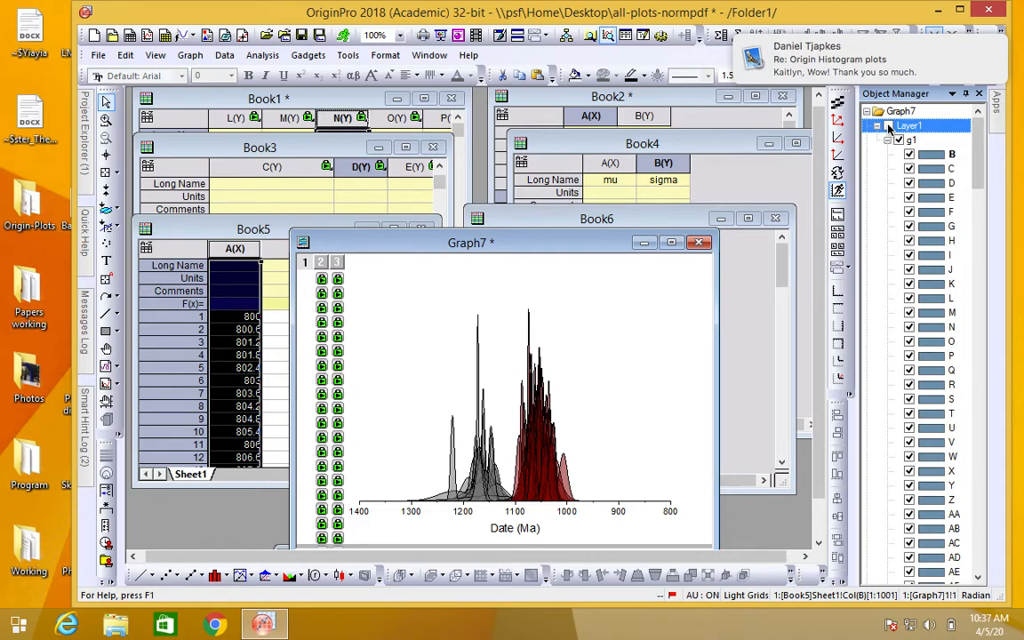
click(889, 126)
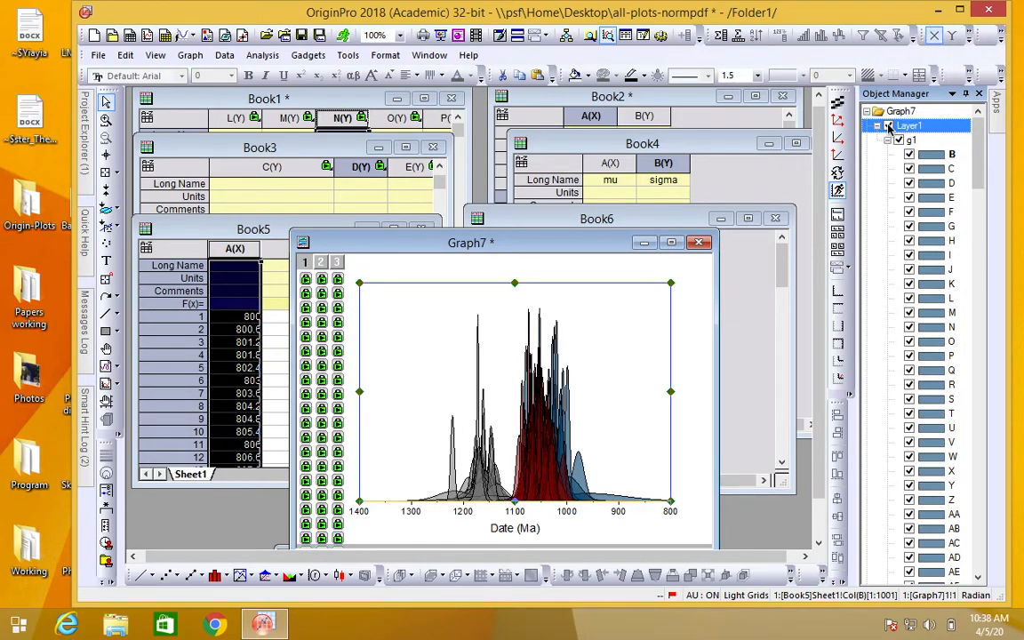
click(911, 140)
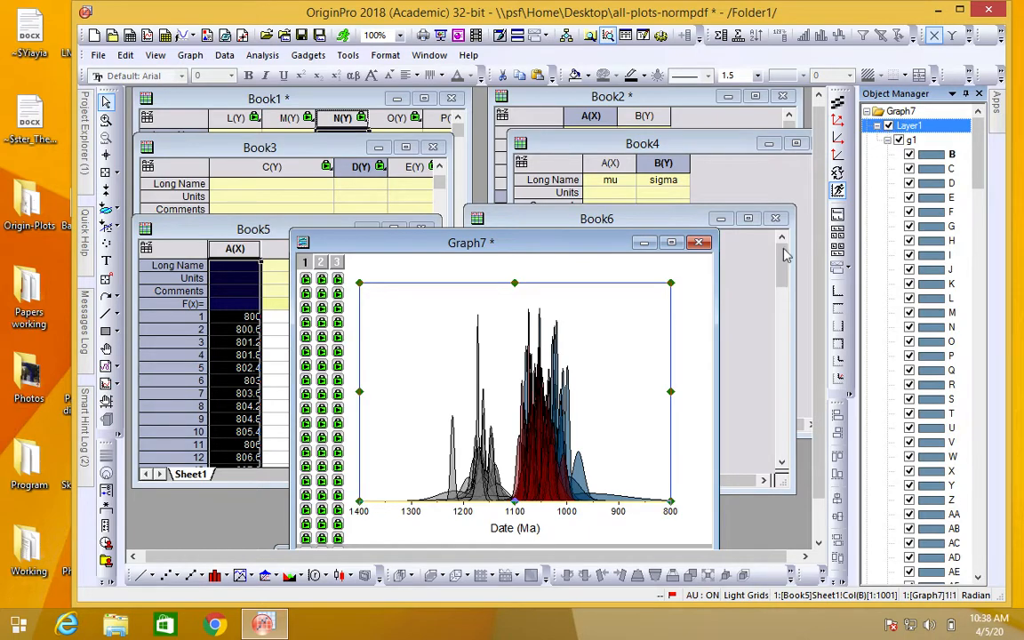
click(550, 455)
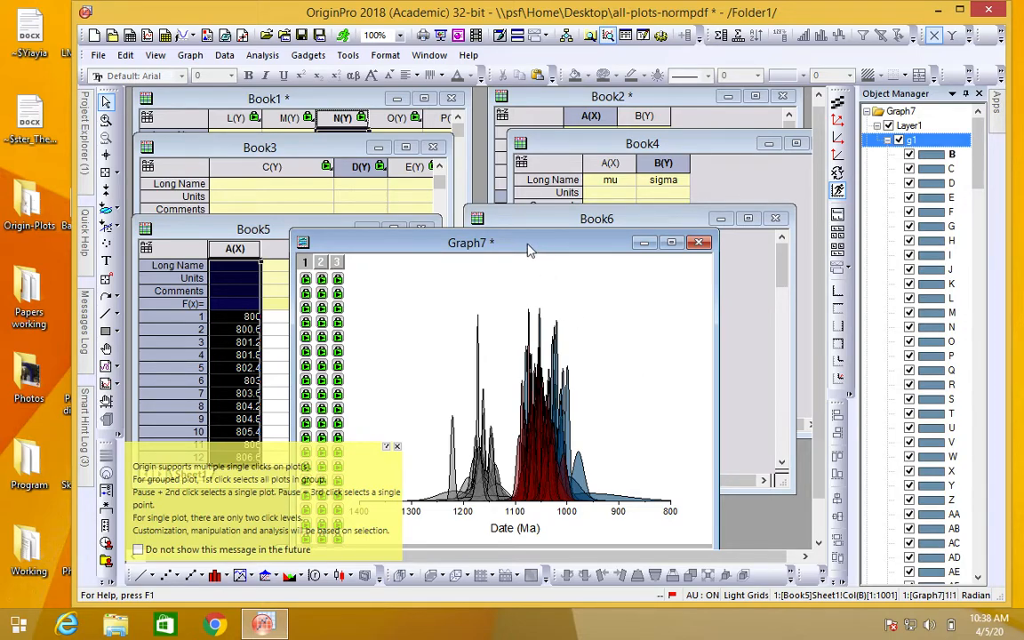
Step: Arrange the Book5, Book6 and Graph7 windows so the two worksheets and the plot can be viewed together
drag(533, 248, 538, 259)
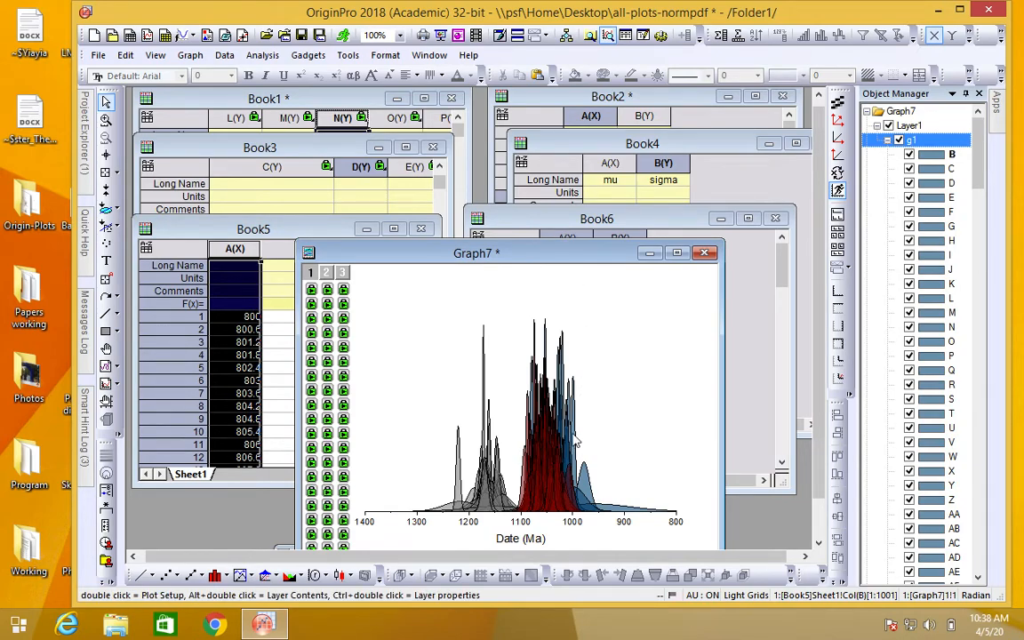
drag(538, 254, 455, 354)
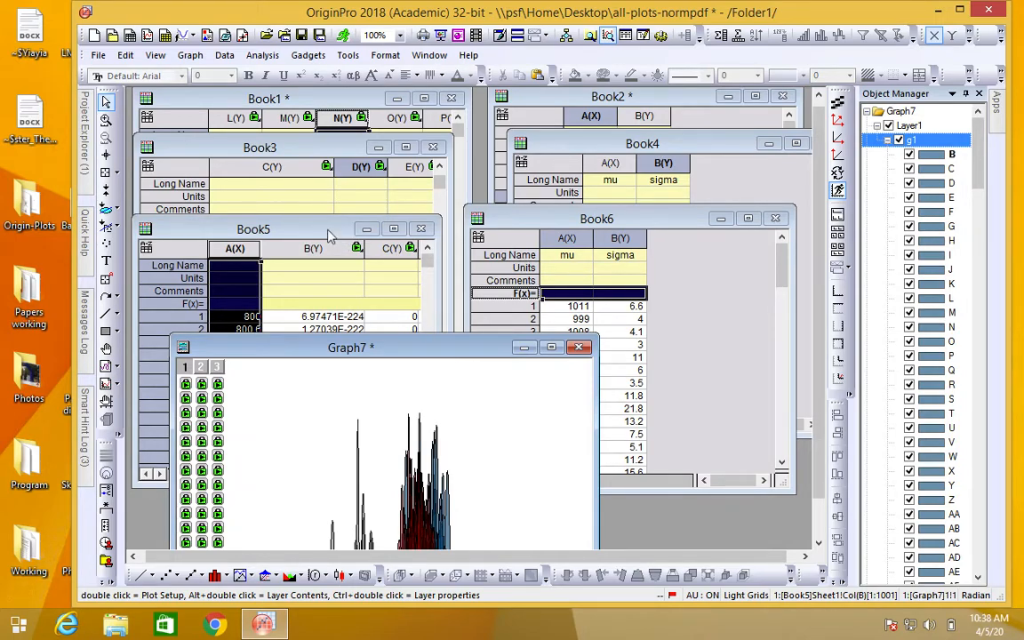
click(329, 233)
click(494, 213)
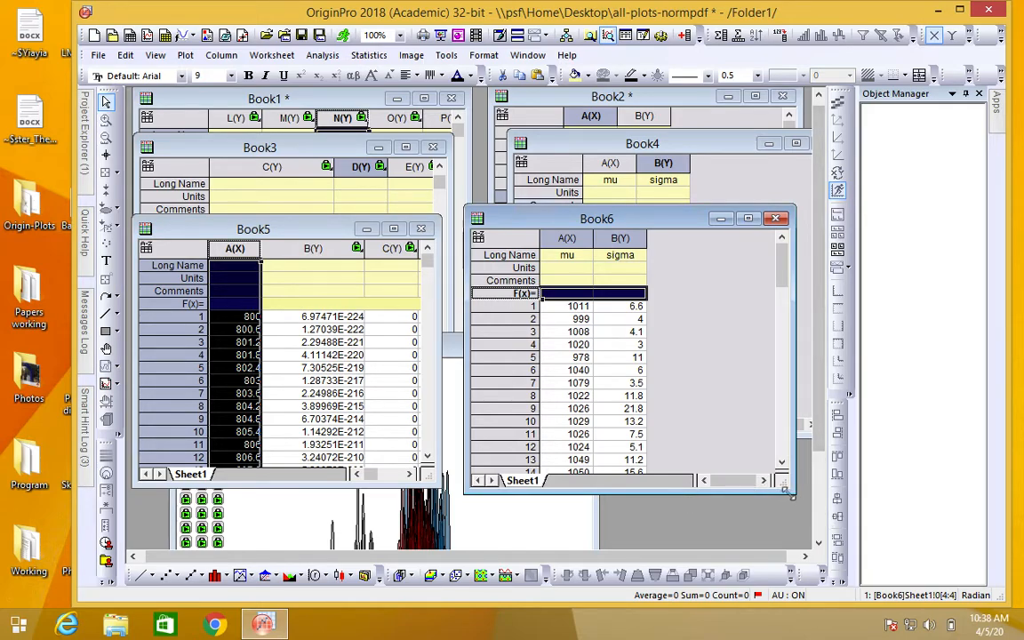
drag(327, 220, 325, 146)
drag(609, 223, 623, 140)
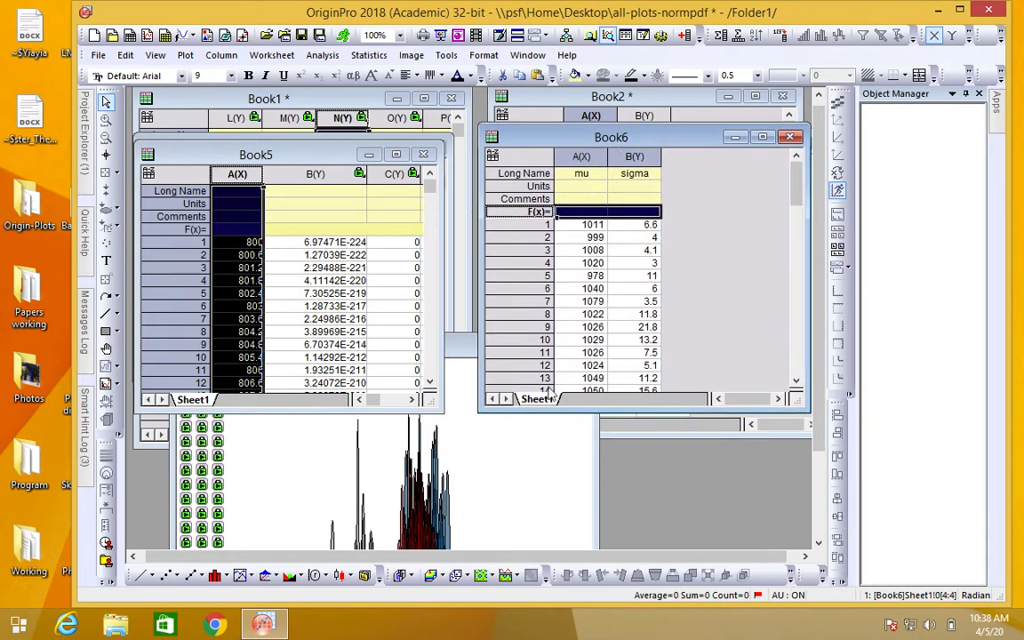
click(520, 475)
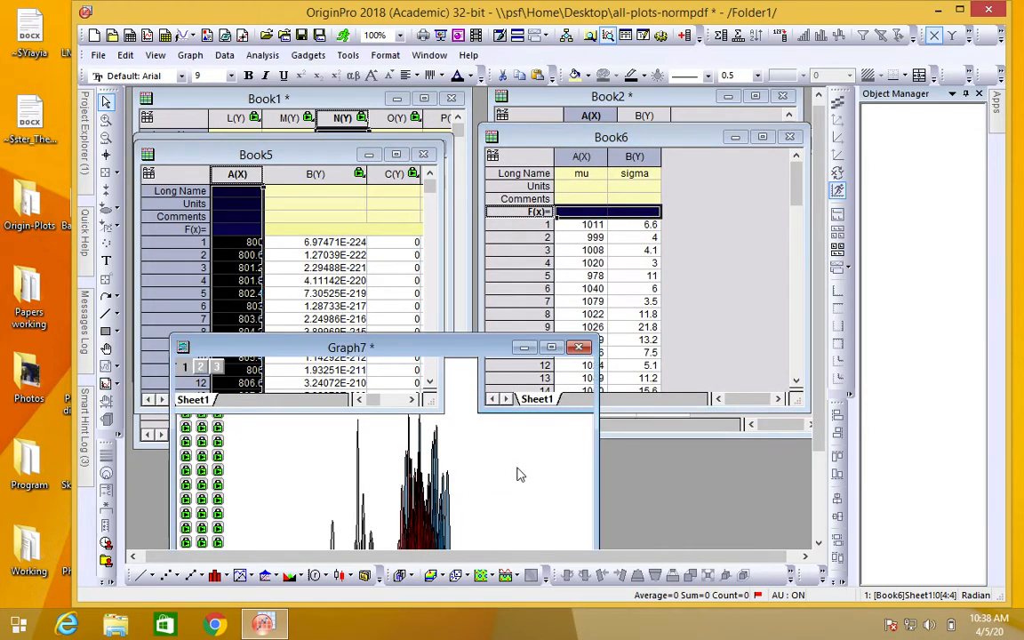
drag(449, 344, 405, 283)
Step: Set the mu value in row 1 of Book6 to 1400
click(630, 288)
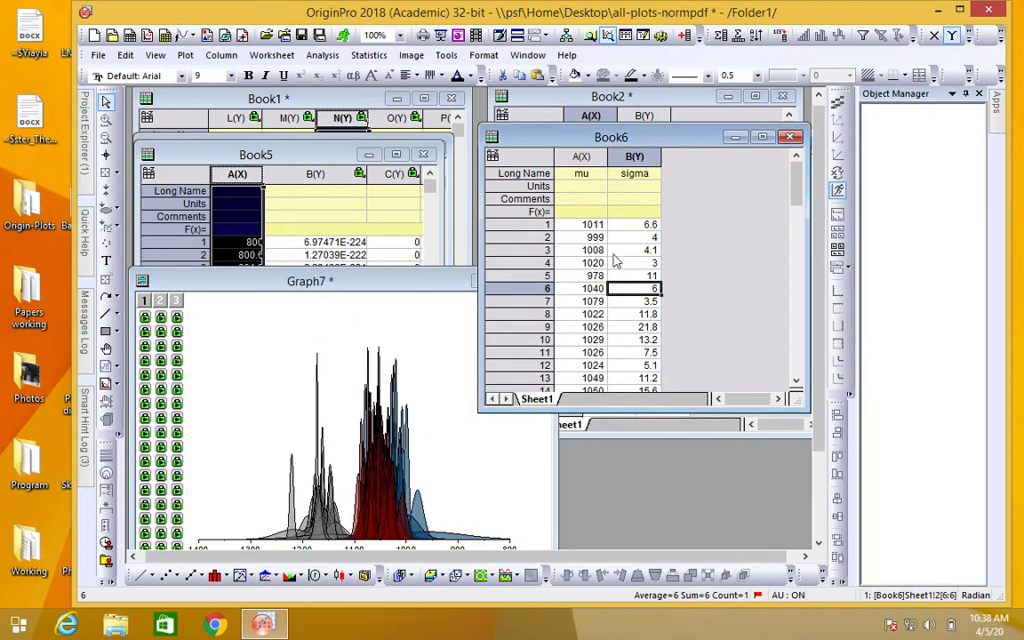
click(586, 225)
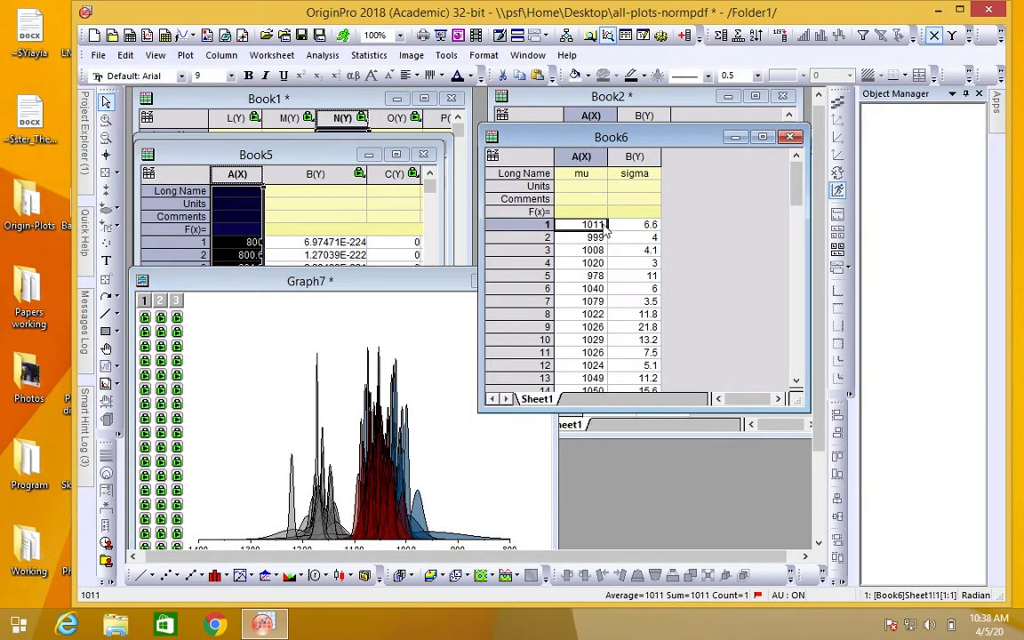
text(1)
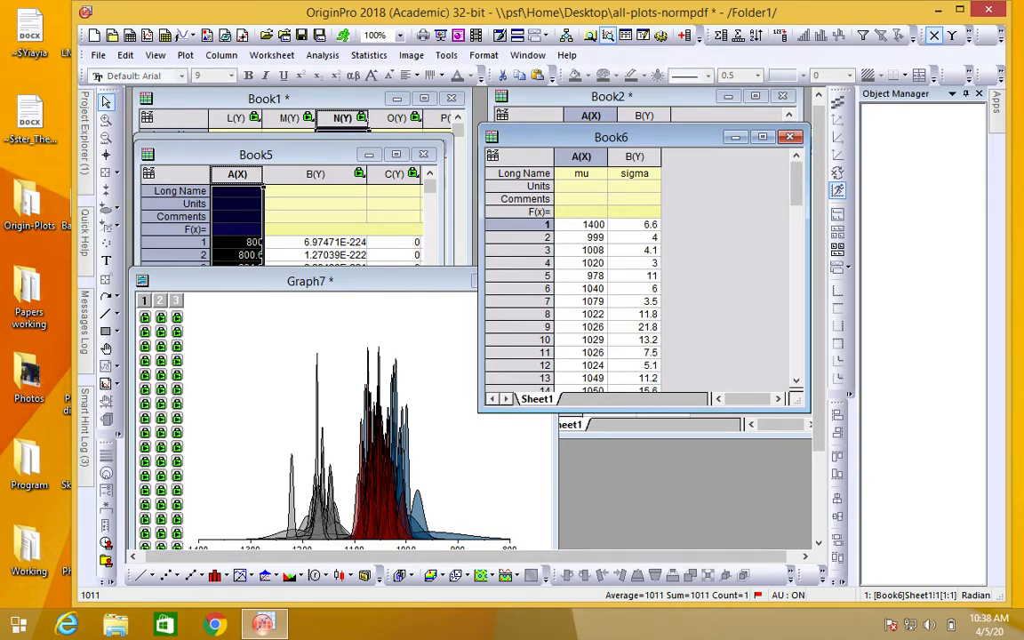
click(701, 226)
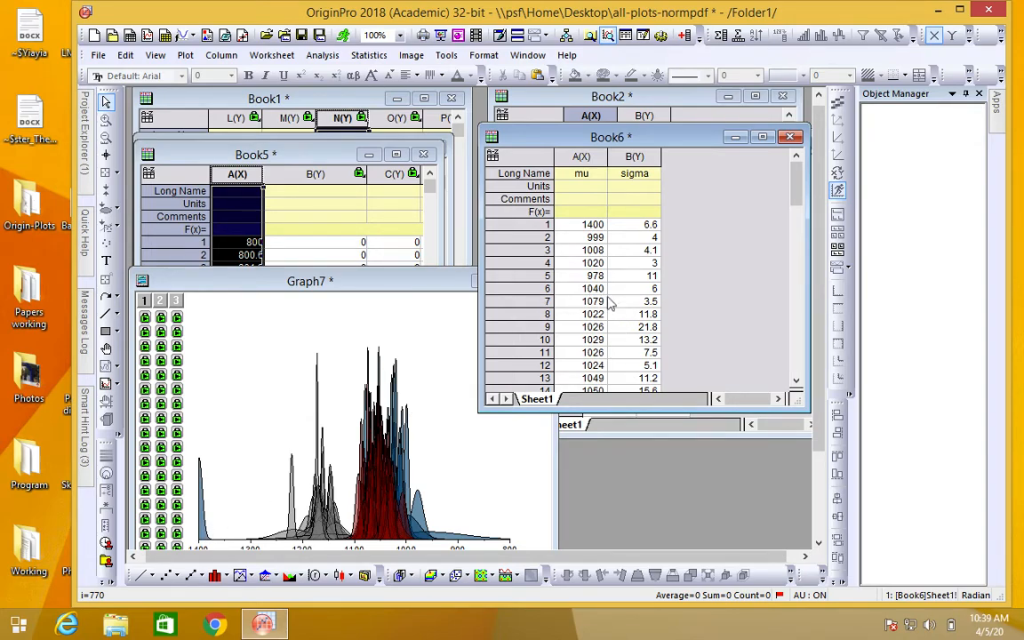
Step: Clear the mu and sigma values in rows 1 to 12 of Book6
drag(579, 229, 640, 377)
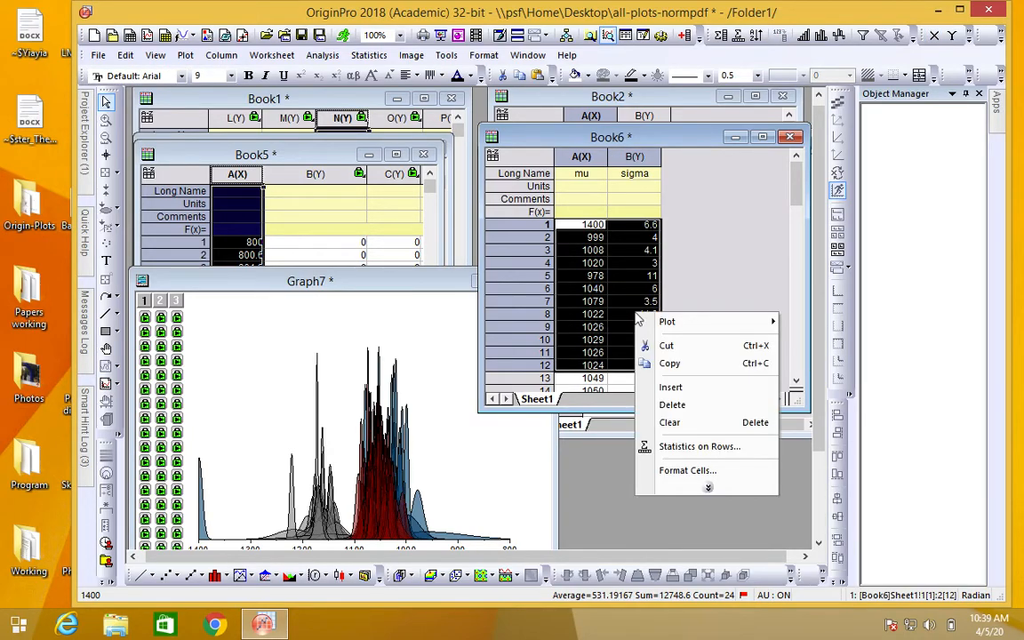
click(695, 423)
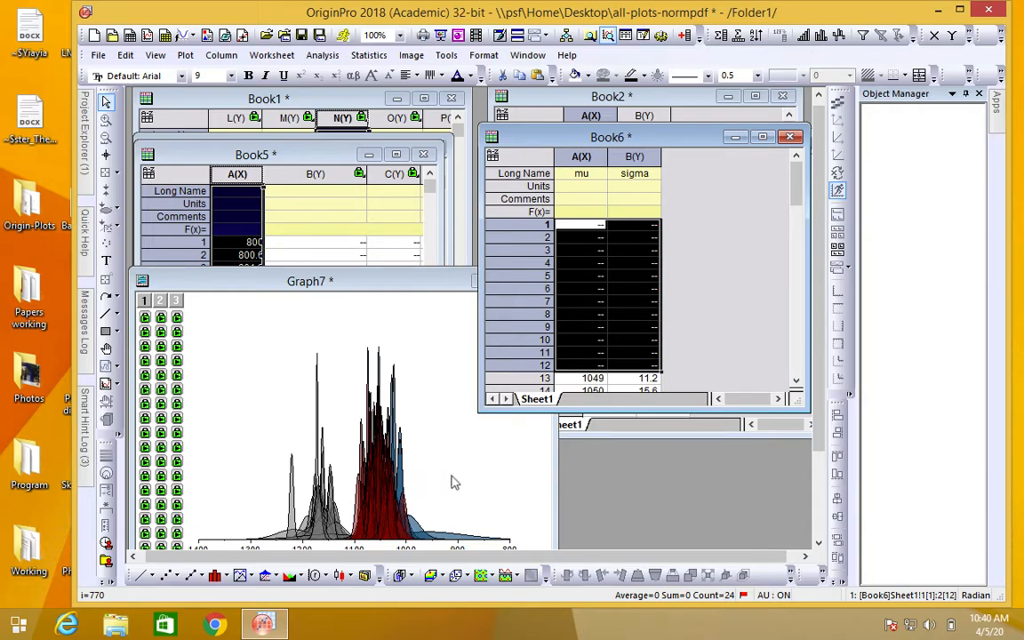
Step: Examine the calculated columns of Book5 through to the last column, DZ
click(313, 154)
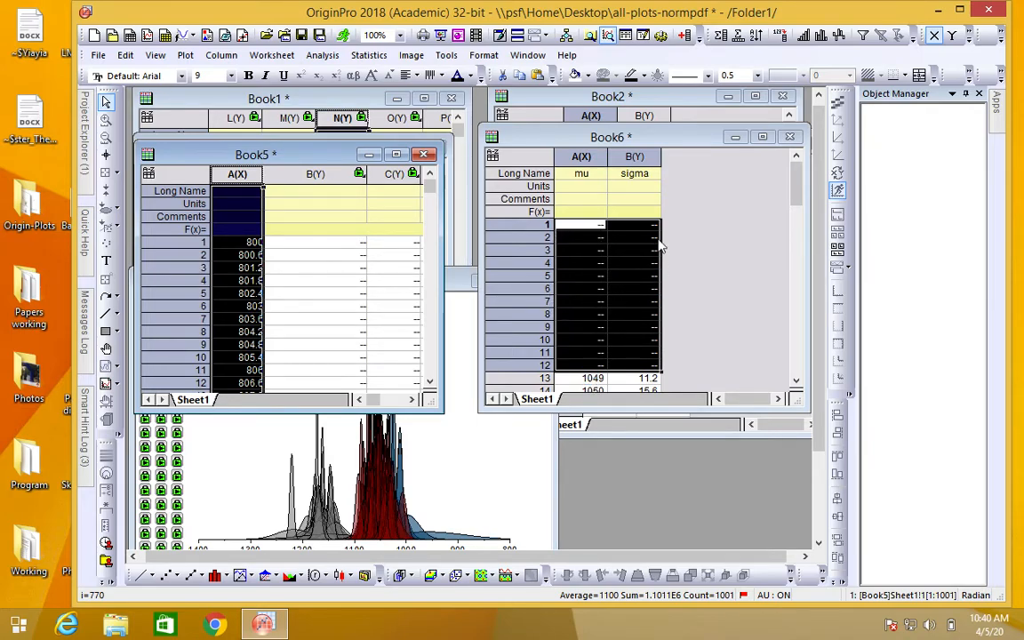
drag(373, 406, 404, 402)
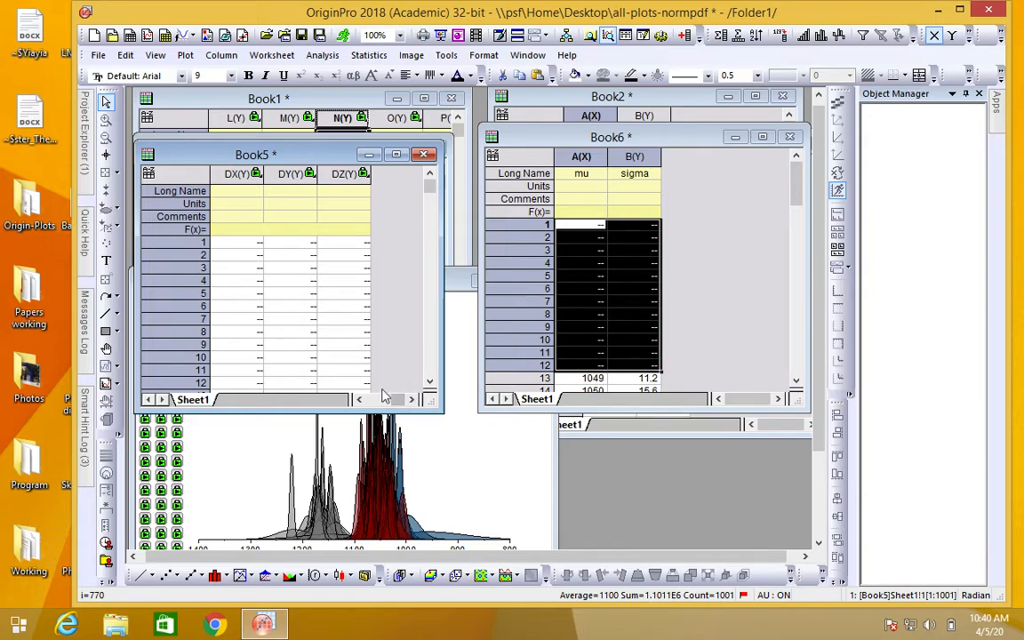
click(361, 401)
click(361, 401)
click(361, 401)
click(360, 401)
click(361, 401)
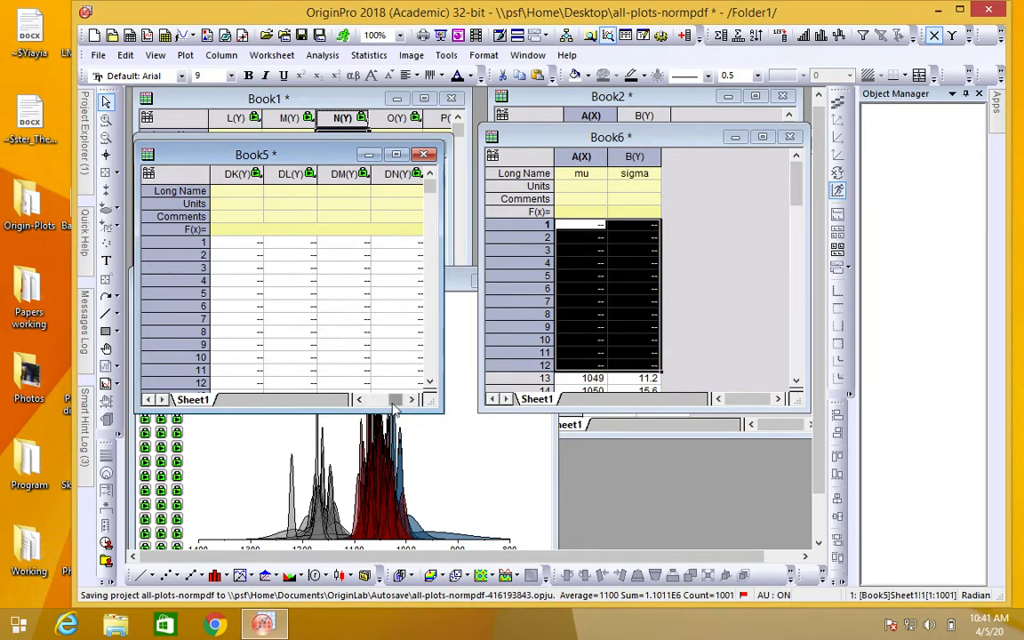
click(386, 404)
drag(386, 405, 423, 401)
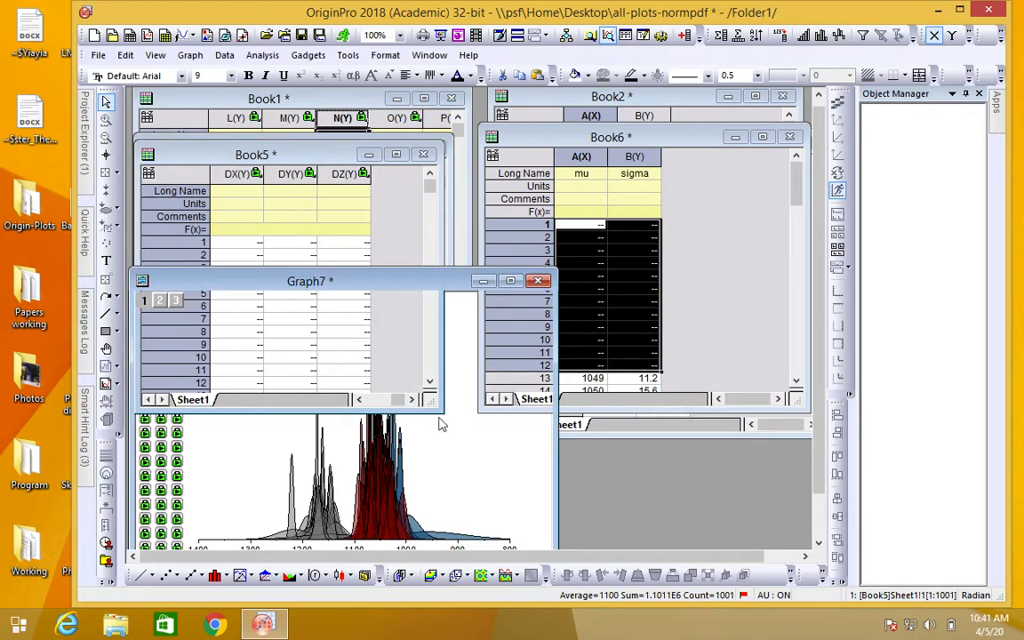
Step: Enlarge the Book5 window and add one new column at the end of its worksheet
click(387, 248)
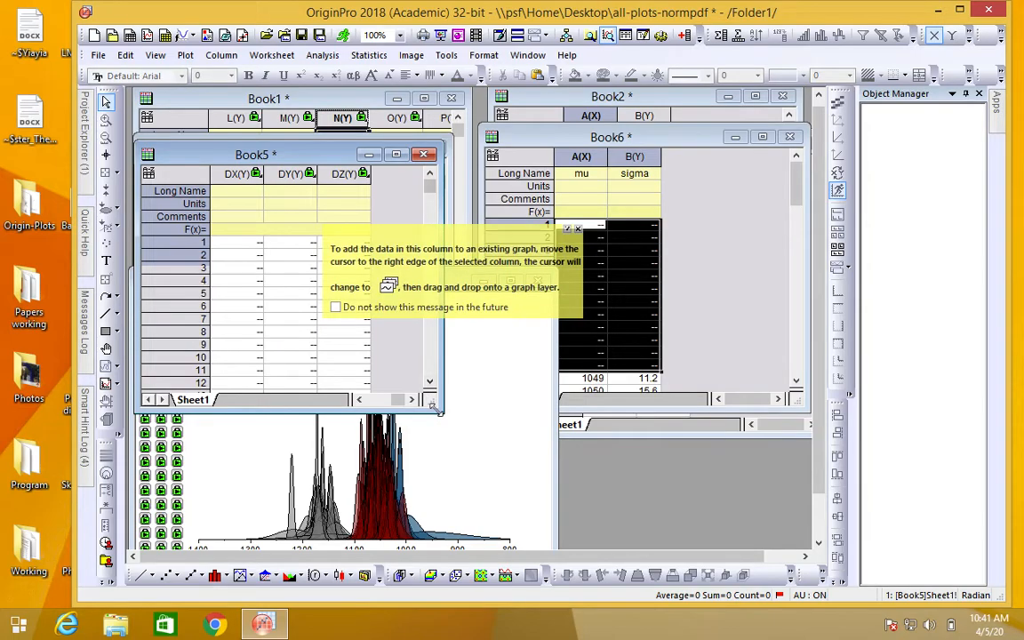
drag(441, 284, 488, 284)
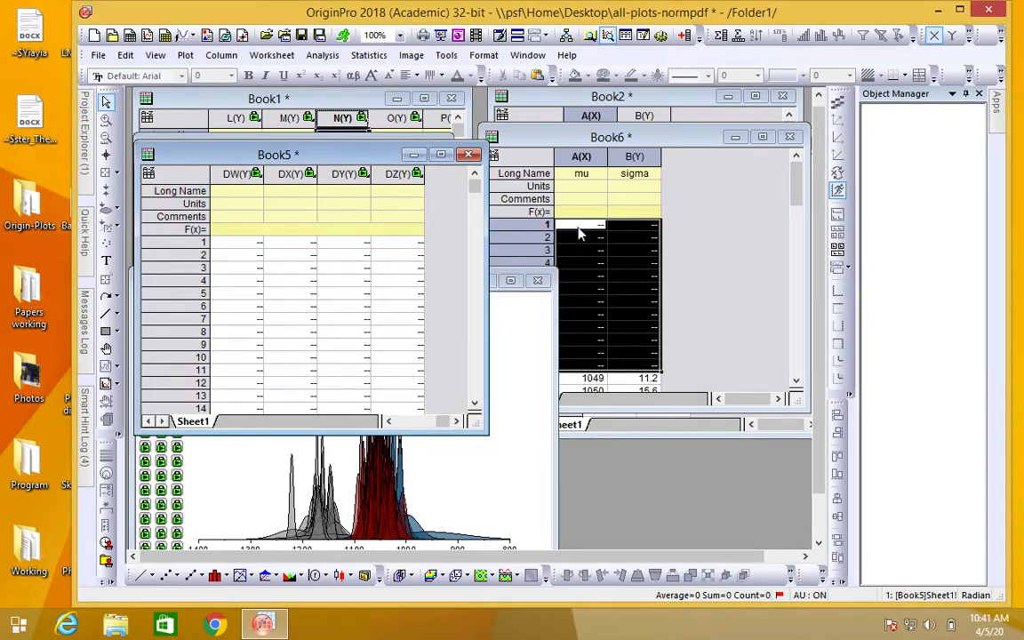
click(688, 41)
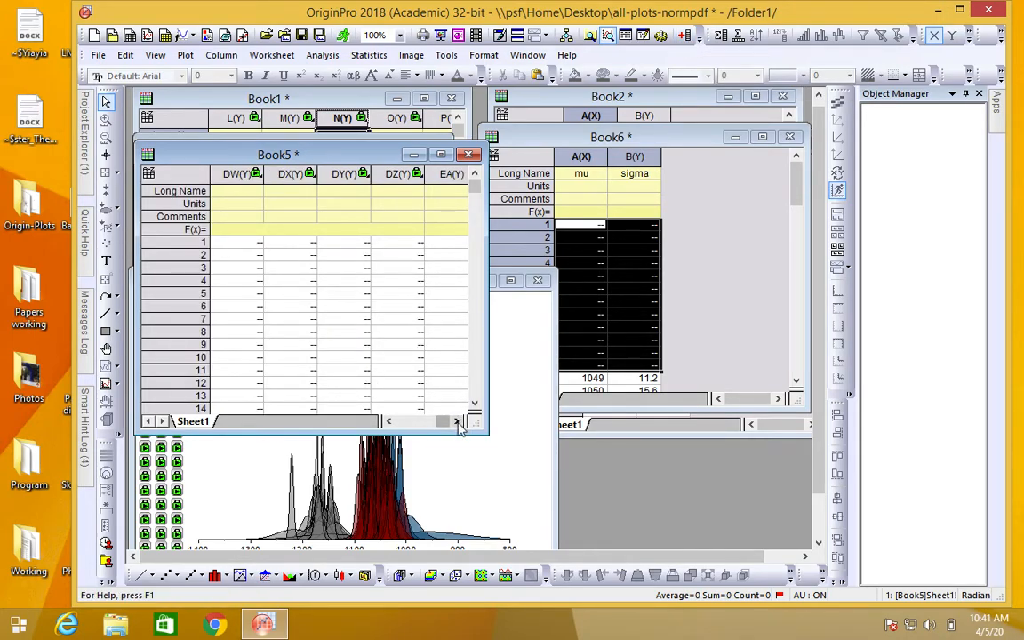
click(456, 421)
Step: Copy column DZ of Book5 with Copy All and paste it into the new column EA
click(345, 174)
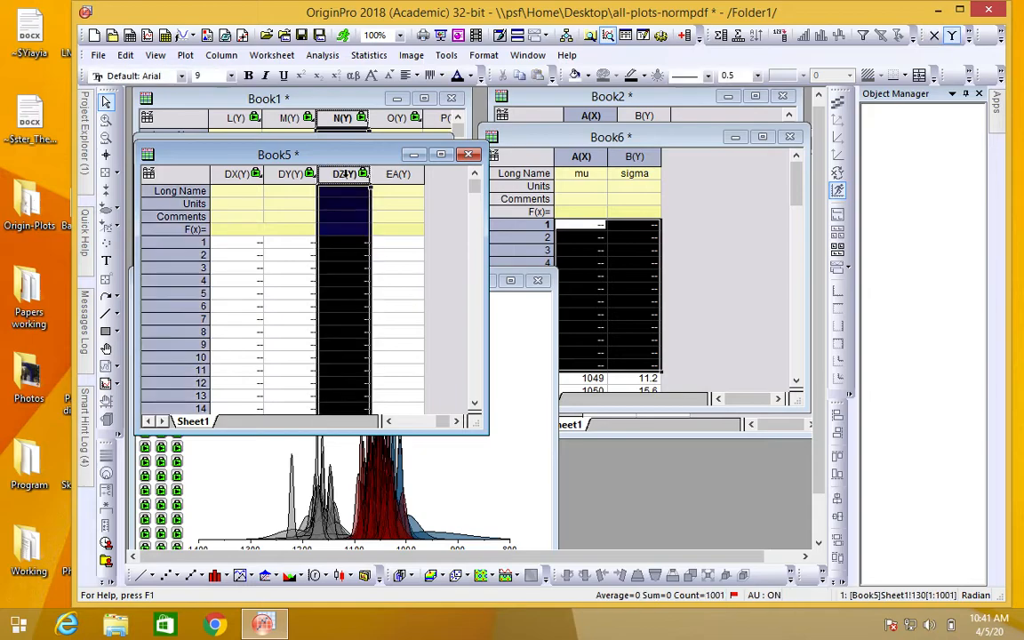
right_click(345, 174)
mouse_move(391, 208)
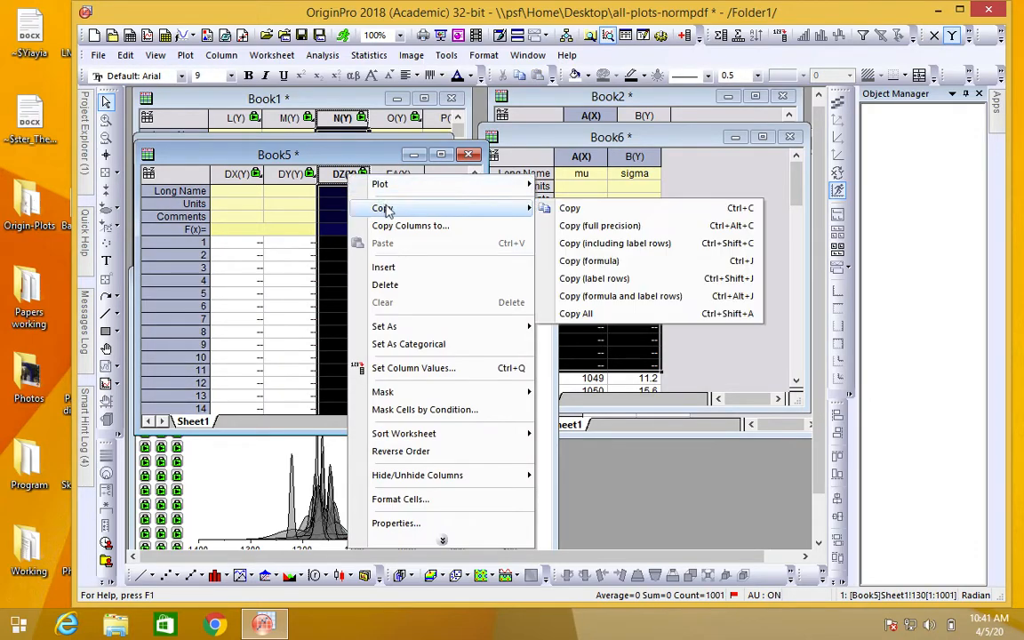
click(597, 314)
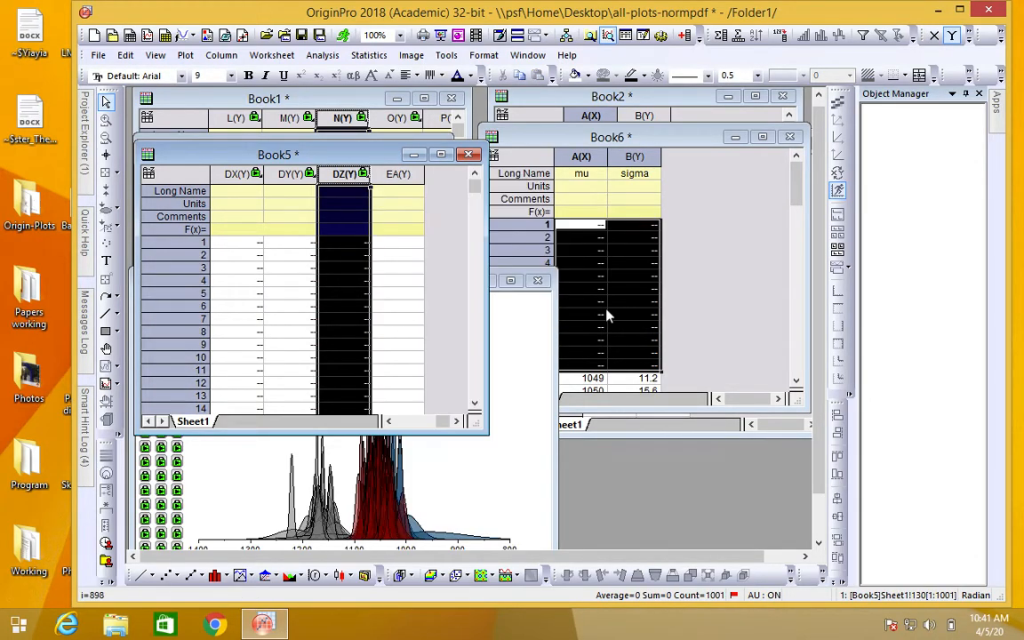
click(386, 172)
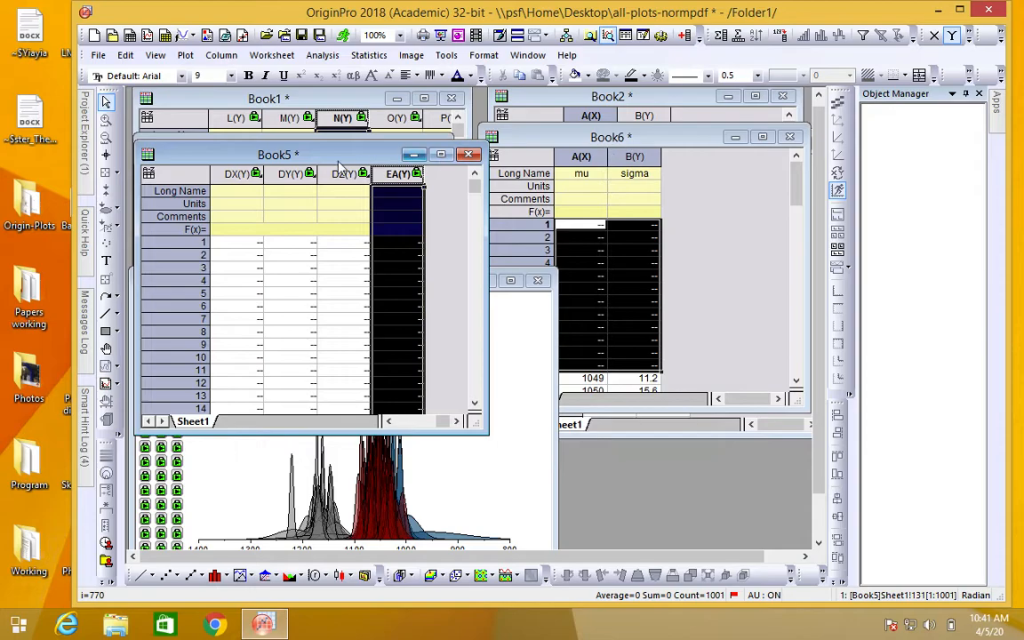
Step: Inspect column EA's formula and its before-formula scripts in the Set Values parameters, then close them without changes
click(417, 175)
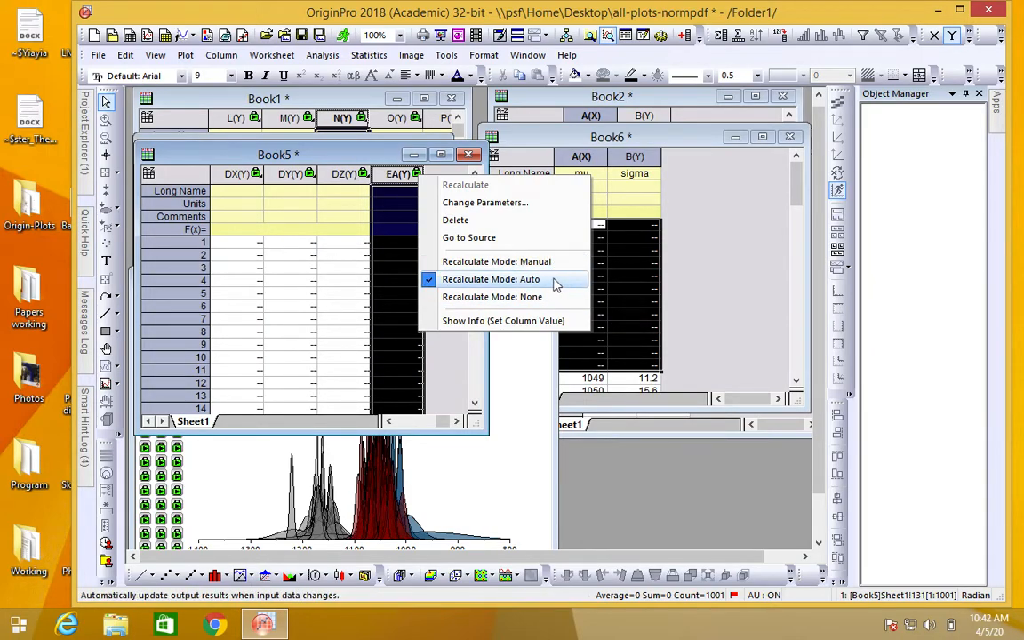
click(511, 204)
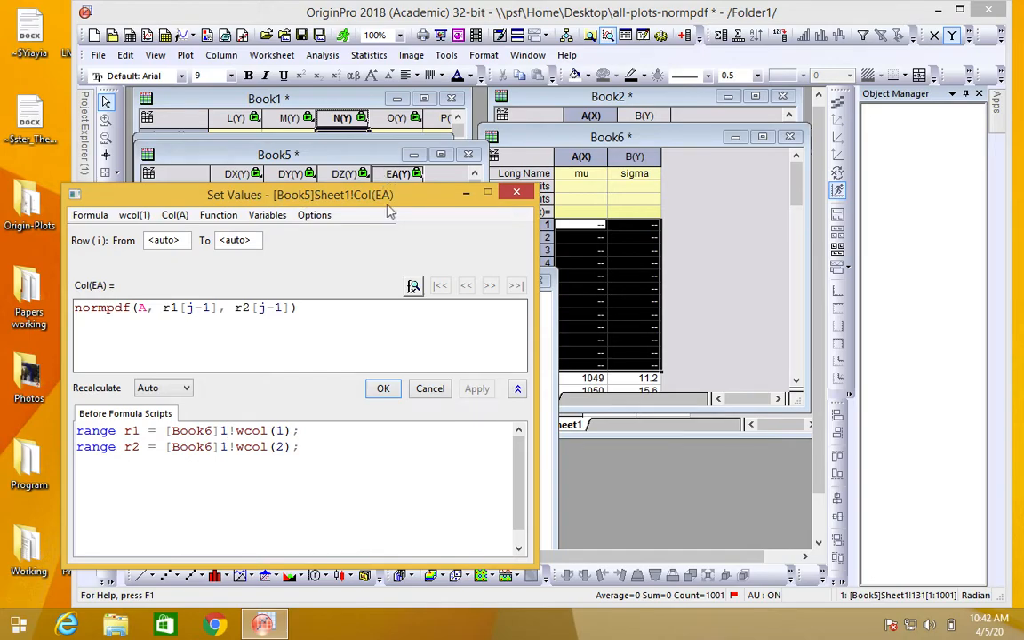
click(430, 388)
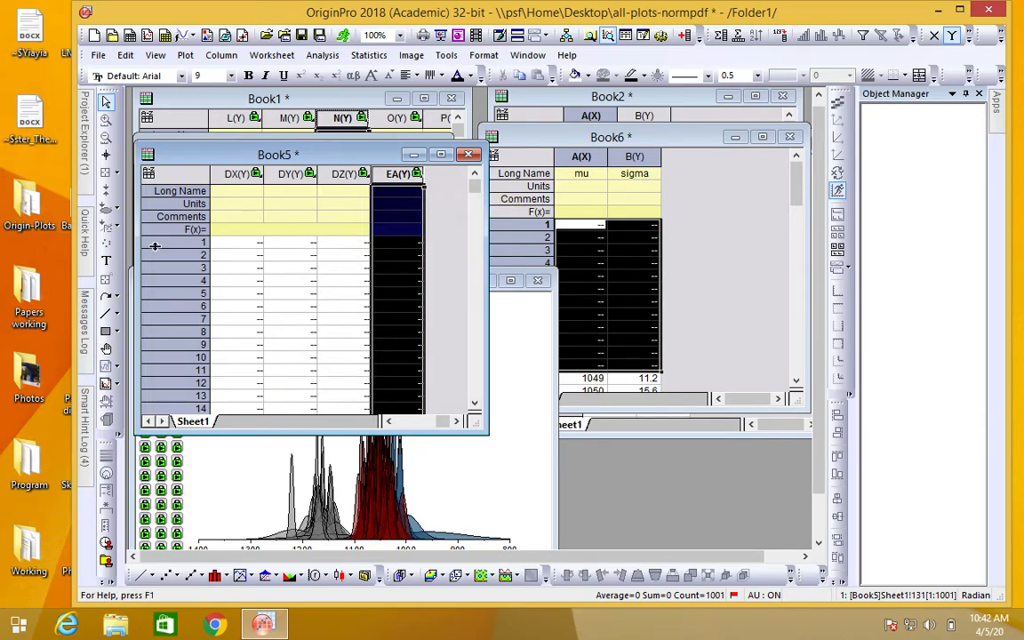
Step: Rename the Book5 workbook as rim in the project's window list and close the list
mouse_move(89, 171)
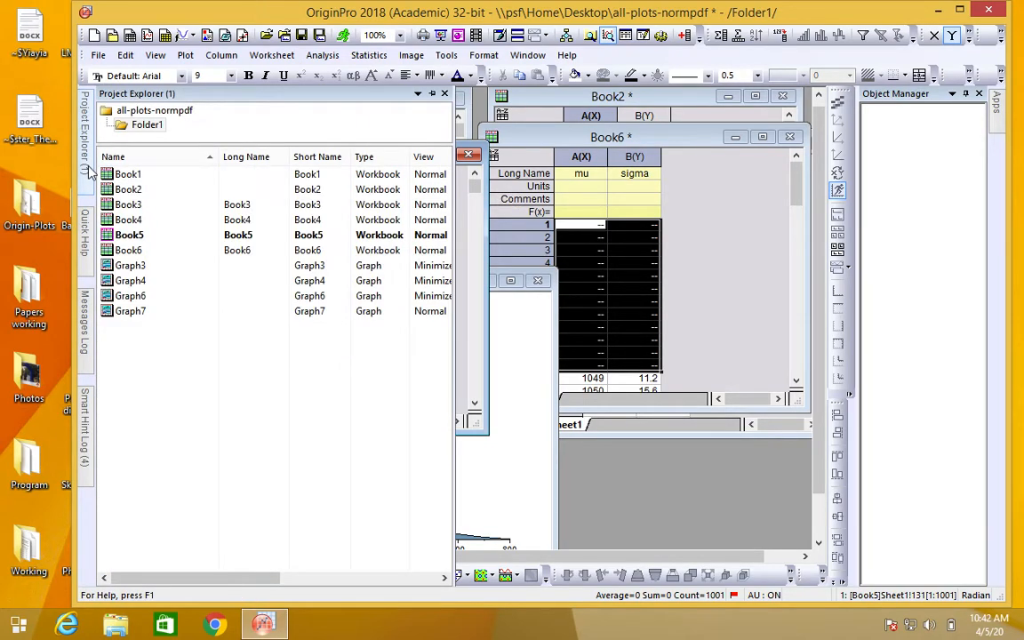
double_click(139, 236)
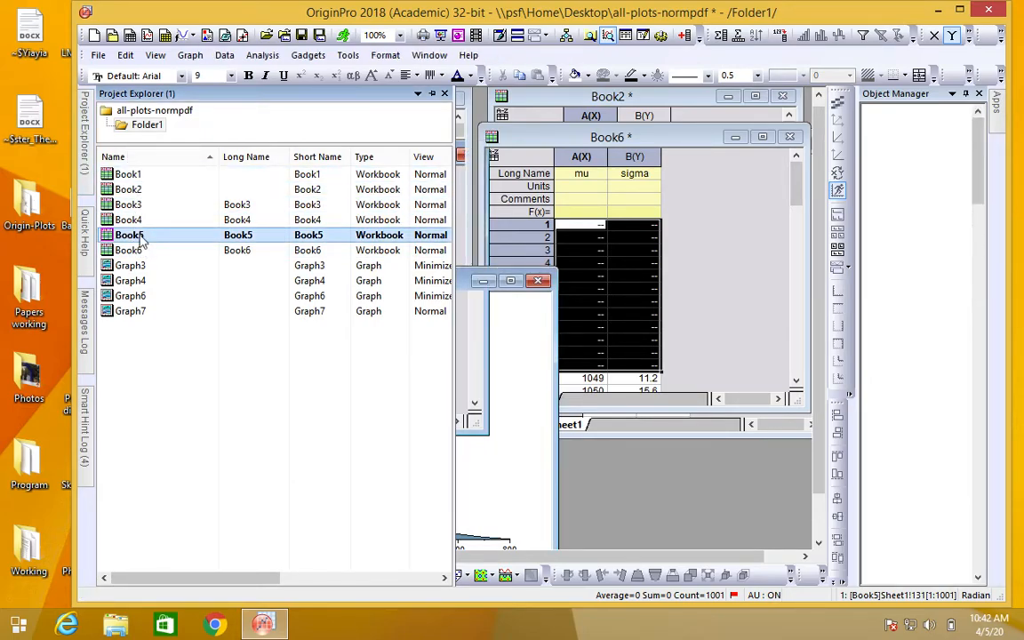
double_click(139, 236)
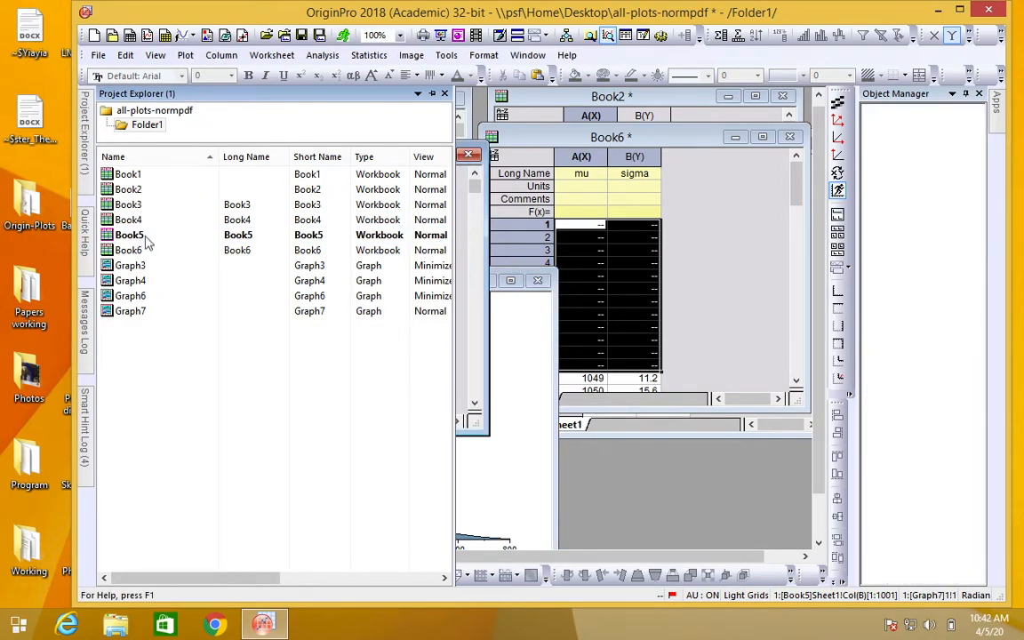
double_click(140, 236)
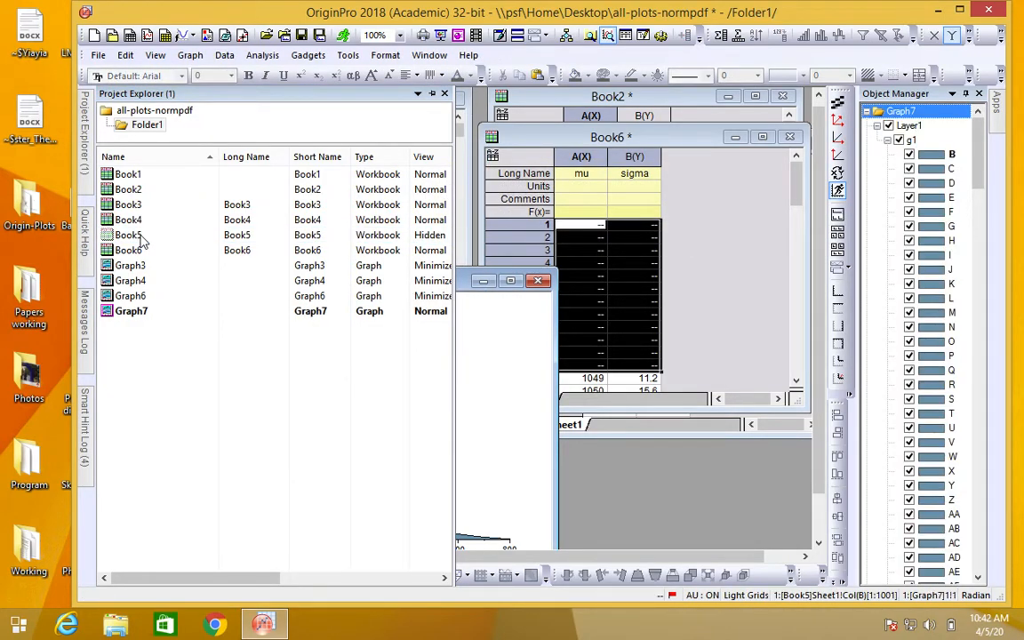
click(140, 237)
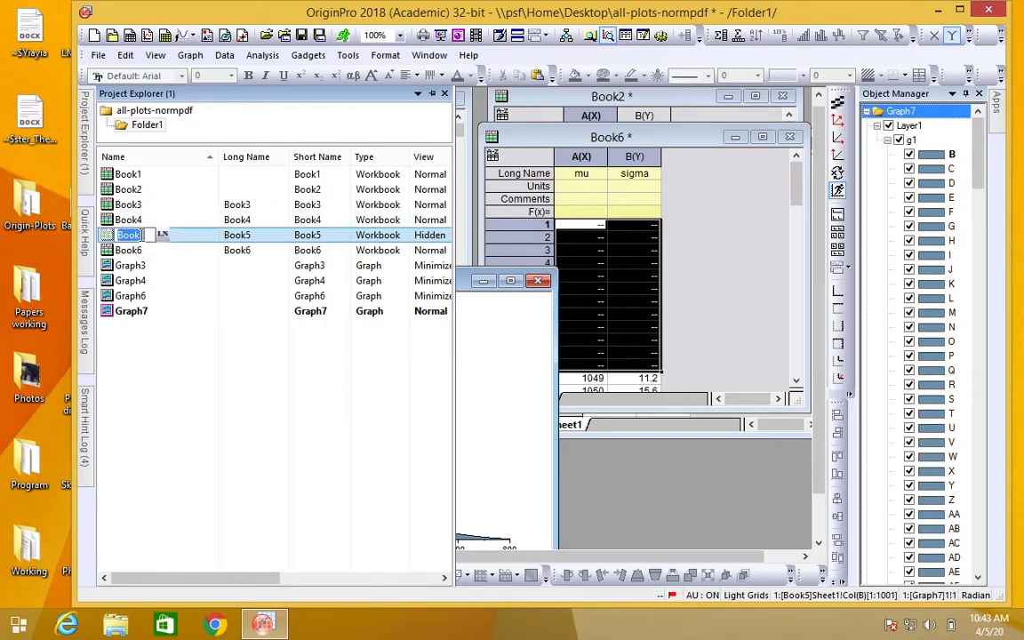
text(rim)
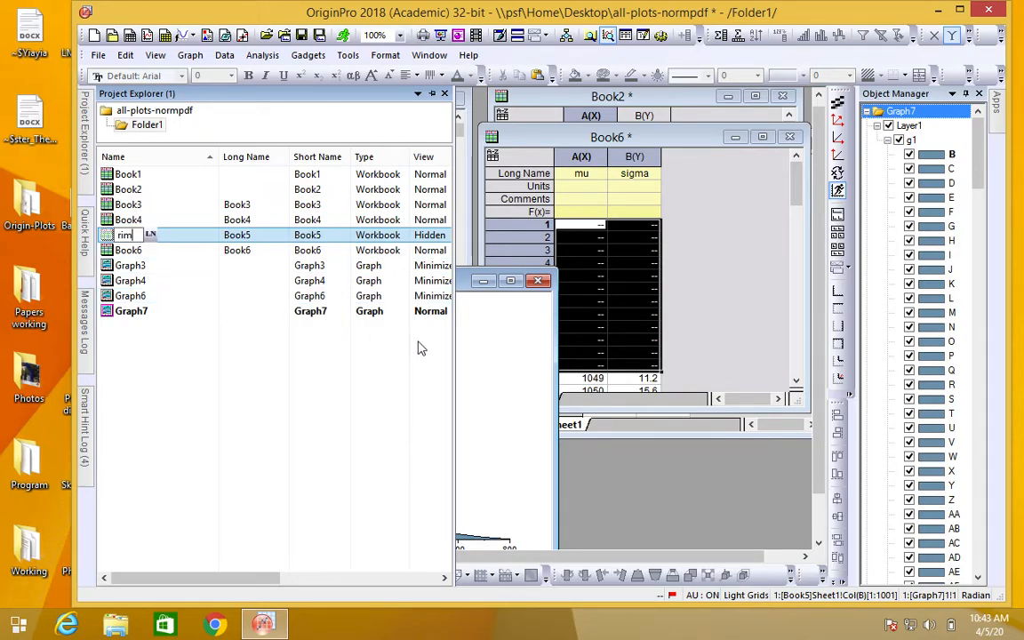
key(Return)
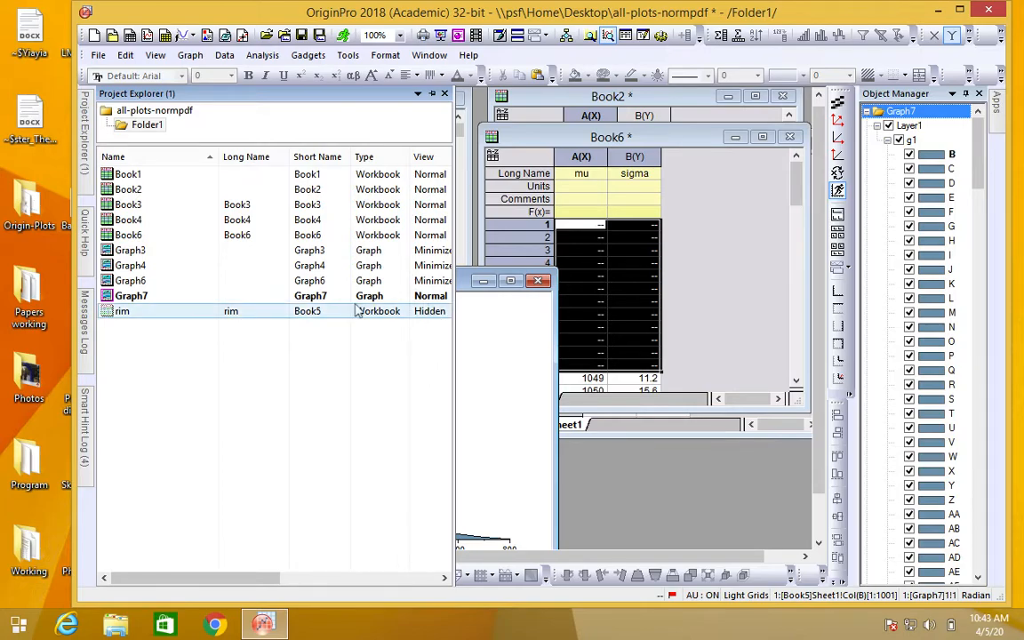
click(445, 95)
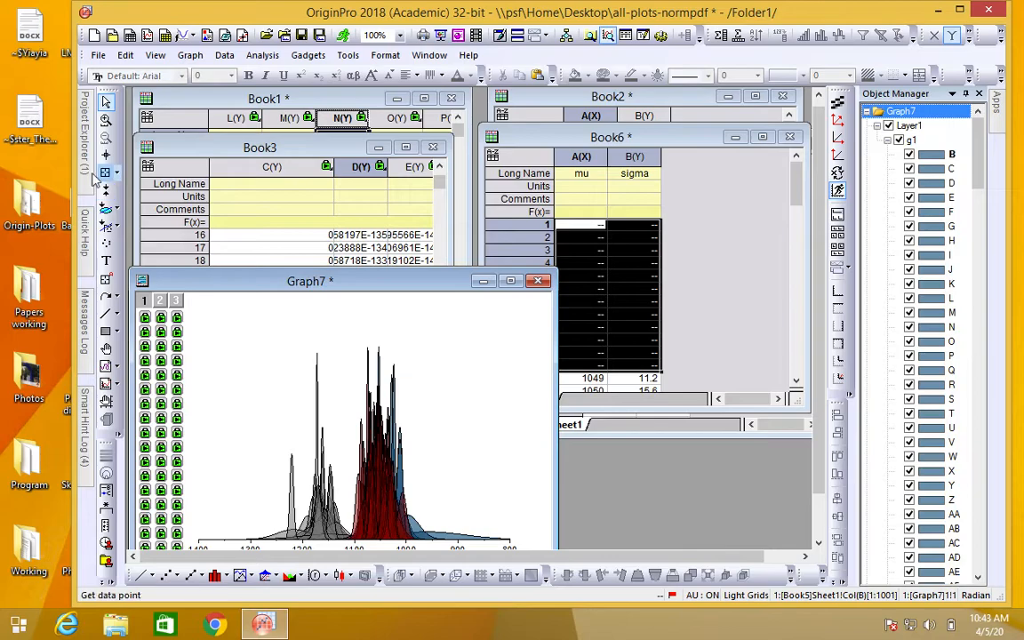
Step: Show the hidden rim workbook again and move it and Book6 lower so they sit side by side
double_click(183, 316)
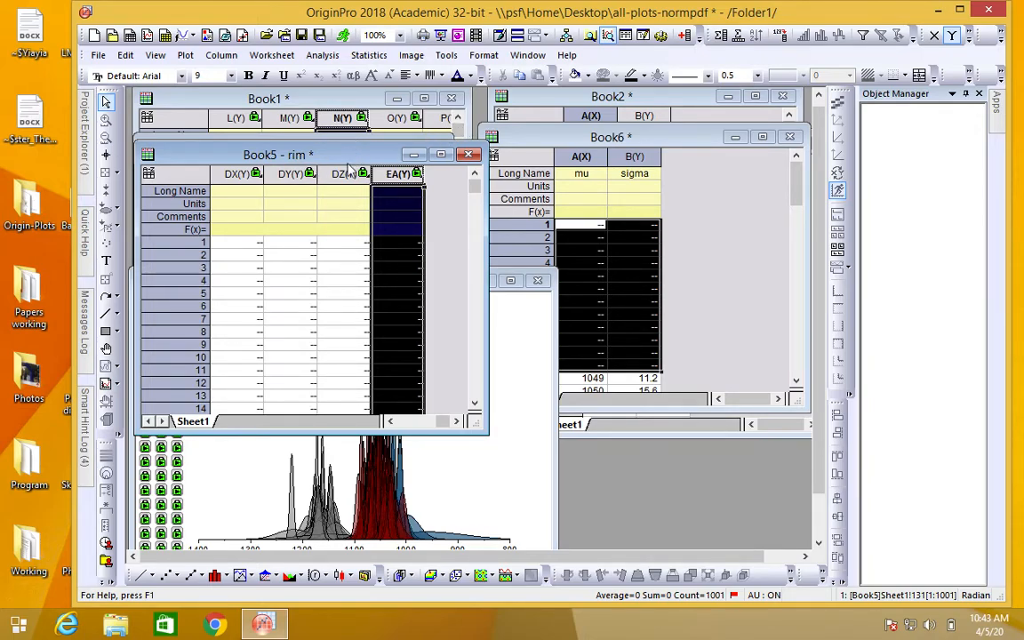
drag(349, 167, 345, 193)
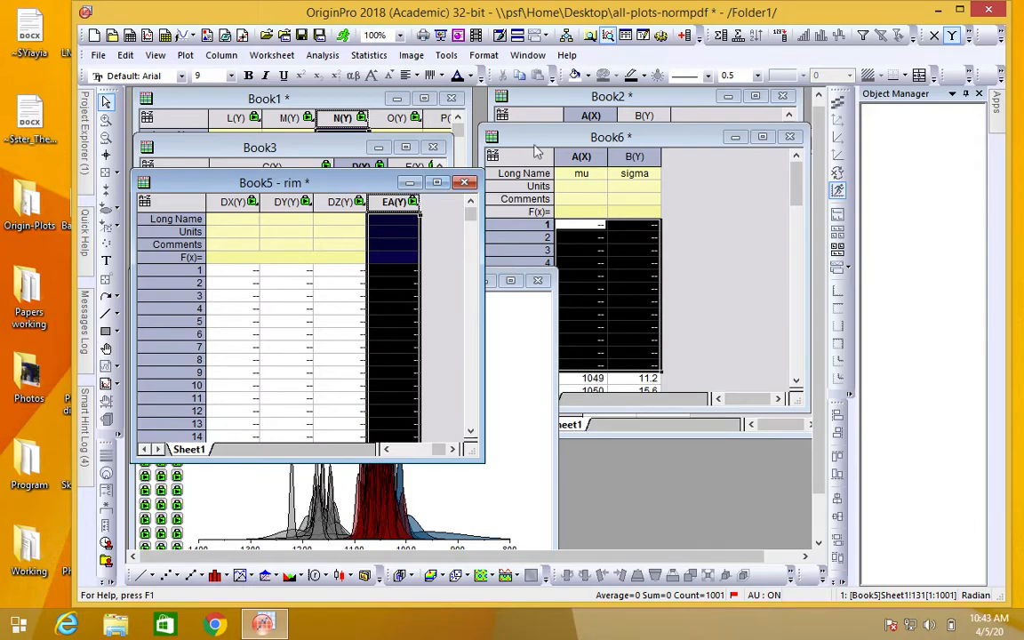
drag(547, 143, 525, 203)
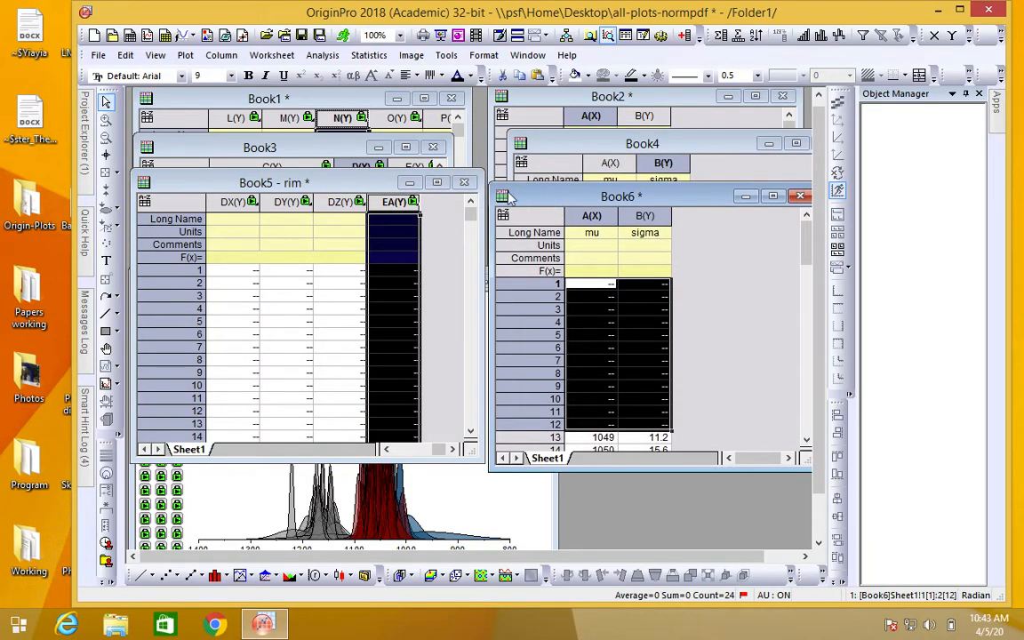
Step: Bring Book3 with Book4 and Book1 with Book2 to the front as pairs, shifting Book1 and Book2 slightly down
click(297, 144)
click(599, 144)
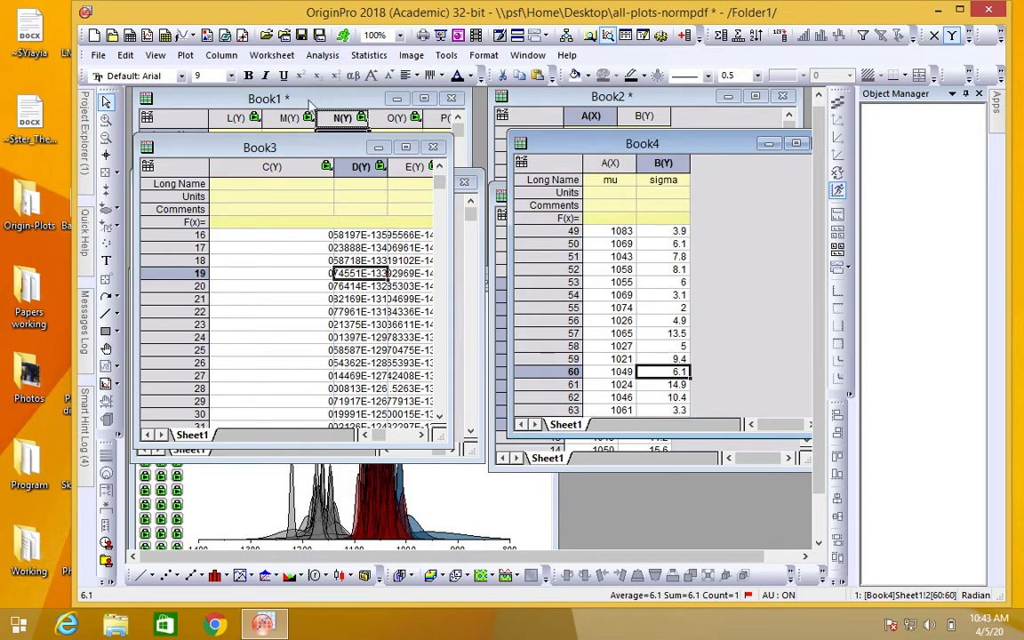
click(281, 97)
click(533, 98)
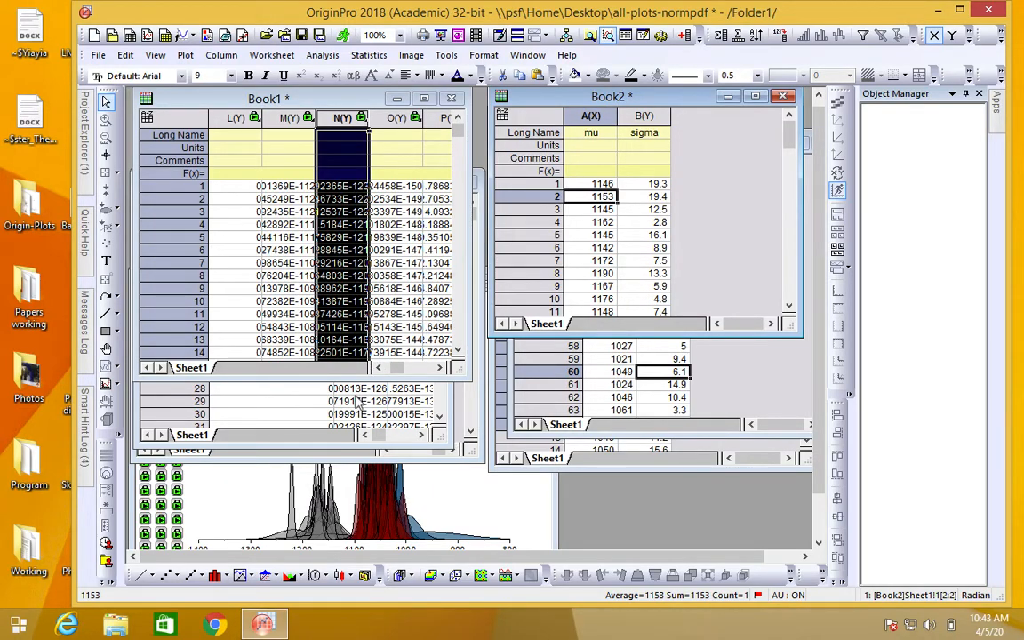
drag(354, 105, 317, 123)
drag(534, 96, 535, 127)
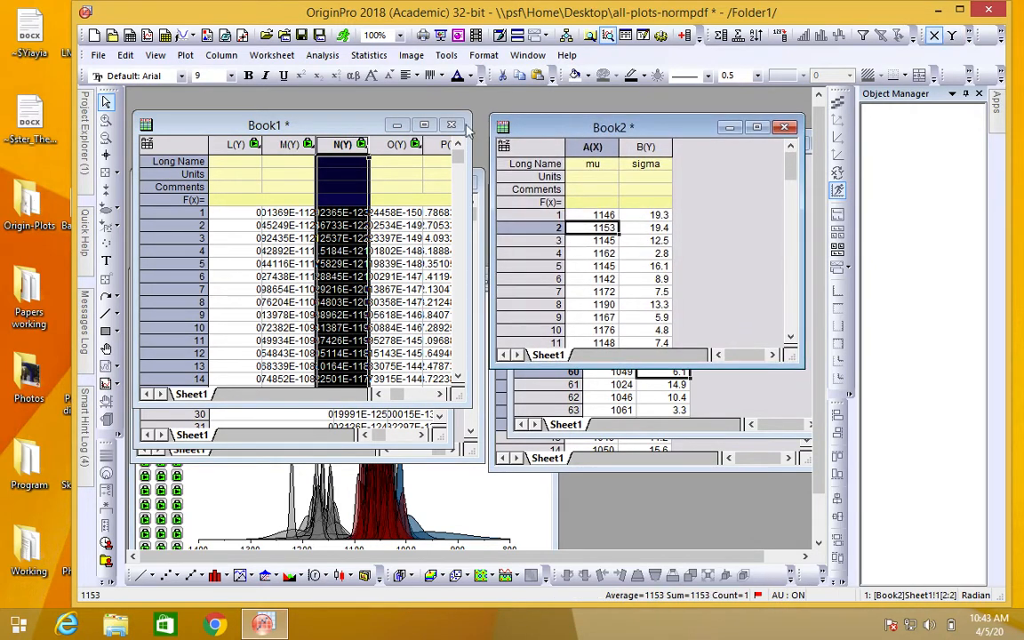
Step: Move Book1 back up and bring the rim workbook and Book6 to the front
right_click(311, 127)
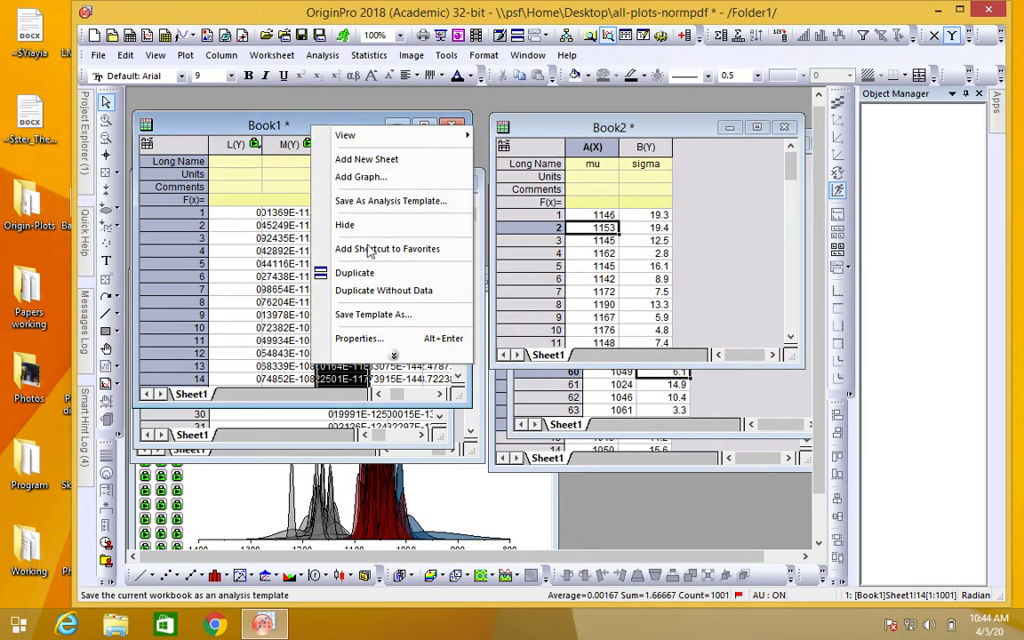
click(256, 123)
drag(267, 121, 267, 92)
click(218, 453)
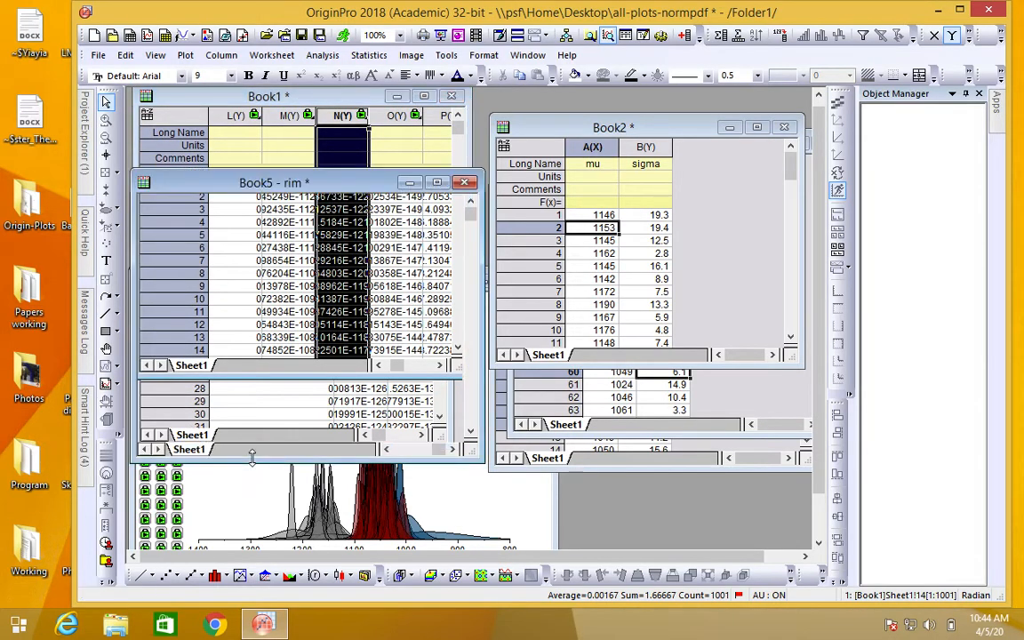
click(604, 472)
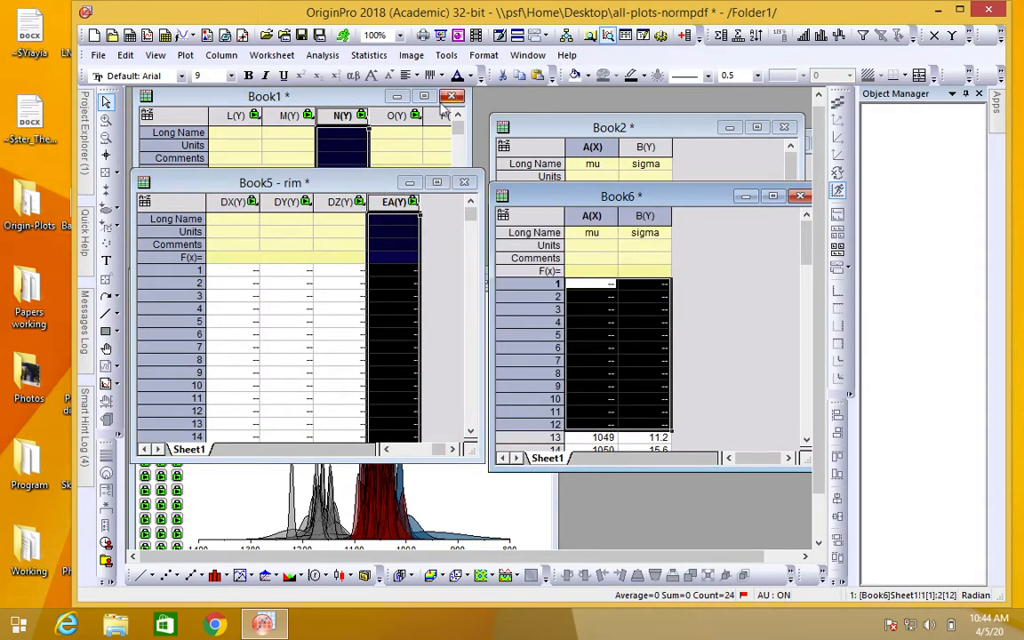
Step: Duplicate the rim workbook with its data and place the copy below the original
right_click(327, 189)
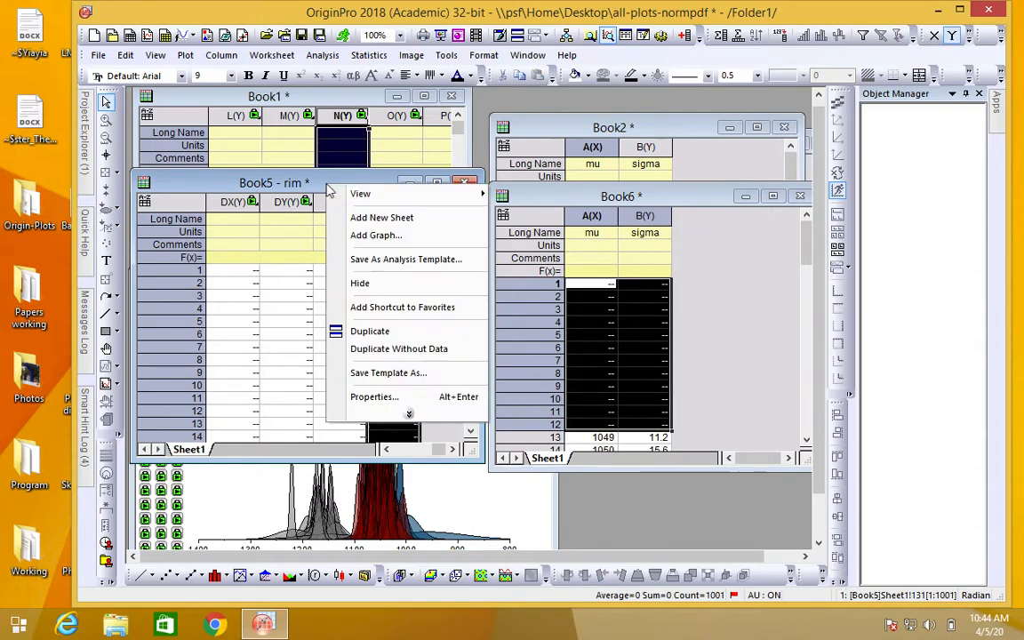
click(373, 332)
drag(313, 119, 299, 238)
click(675, 201)
right_click(679, 201)
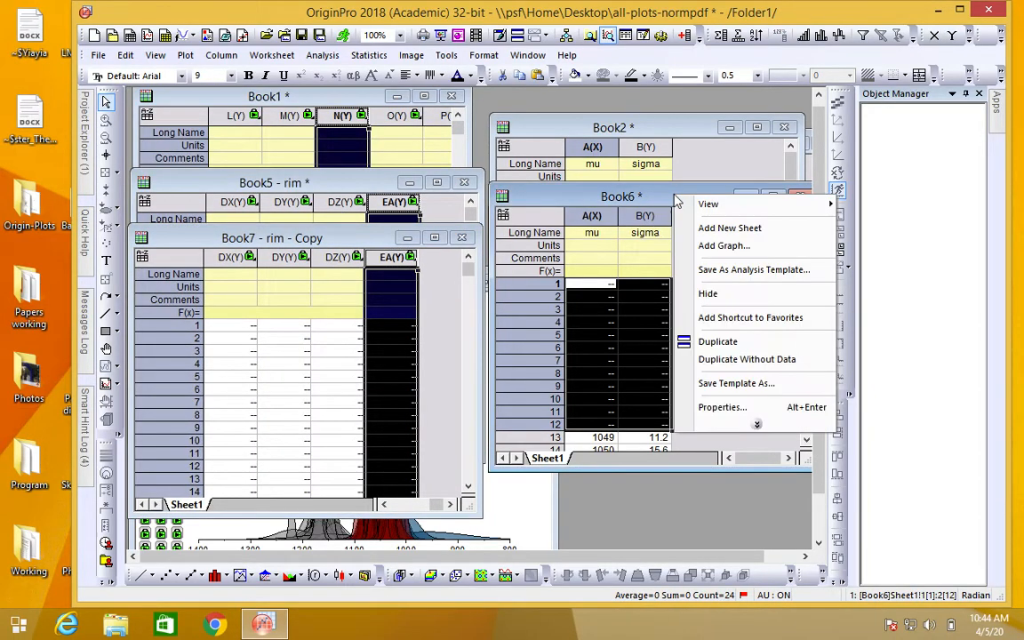
click(736, 351)
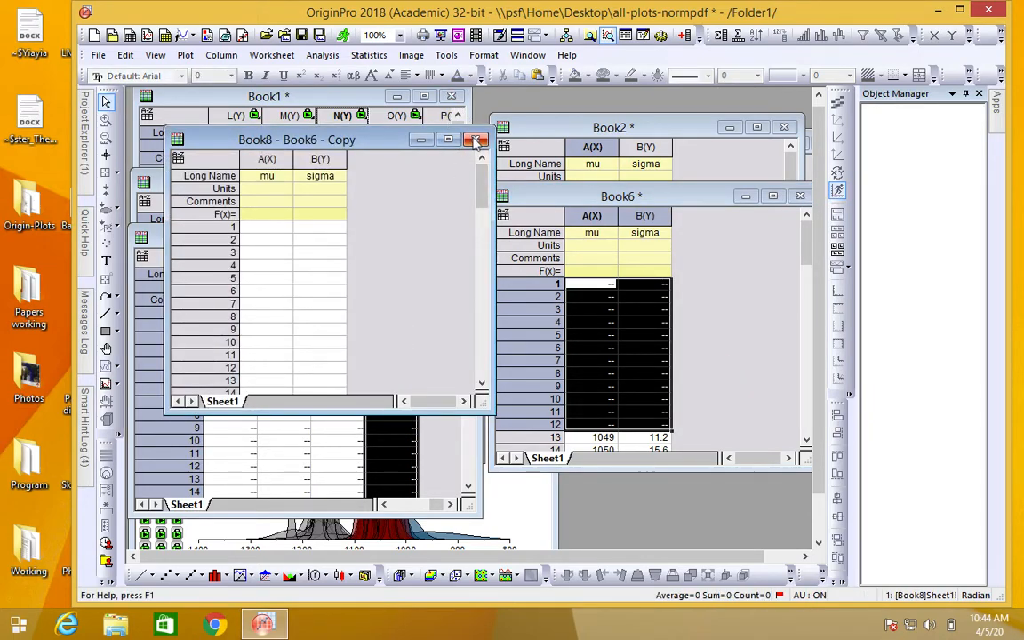
click(475, 140)
click(455, 351)
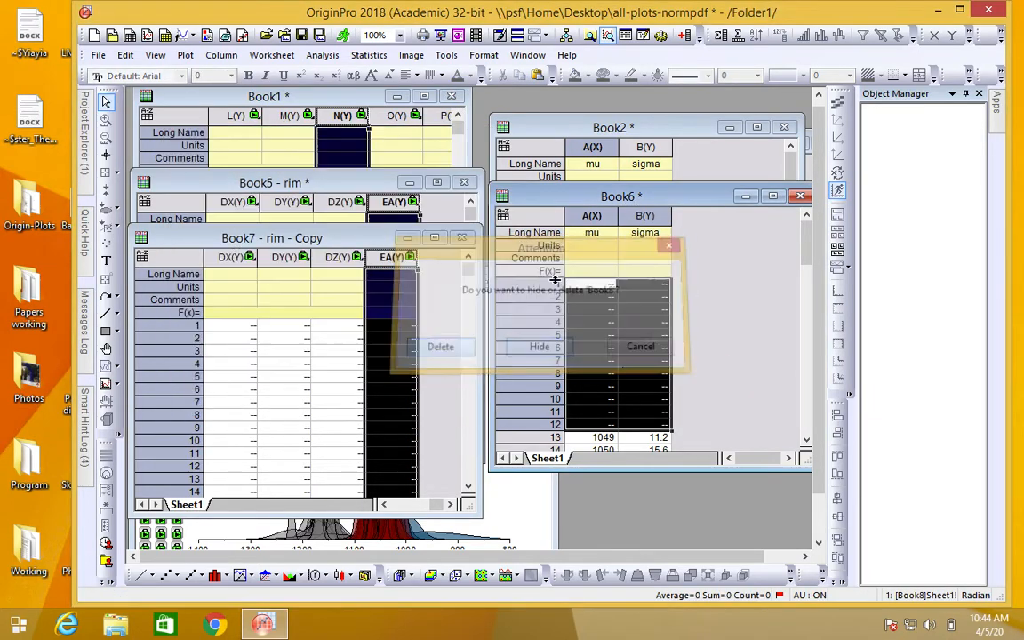
Step: Duplicate Book6 with its data and place the copy below the original, beside Book7
right_click(699, 203)
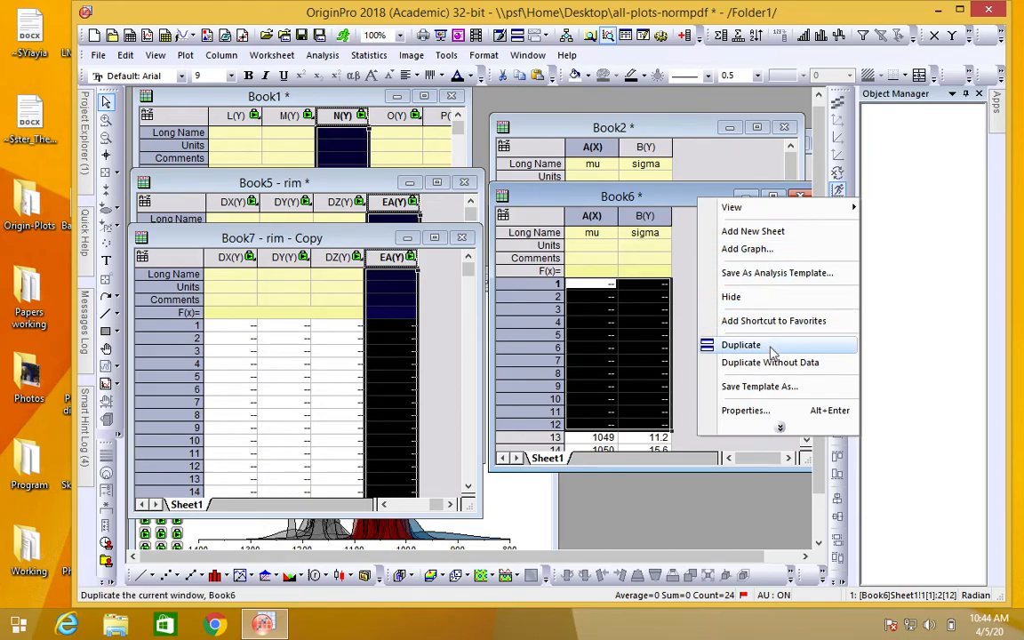
click(757, 345)
drag(383, 165, 698, 280)
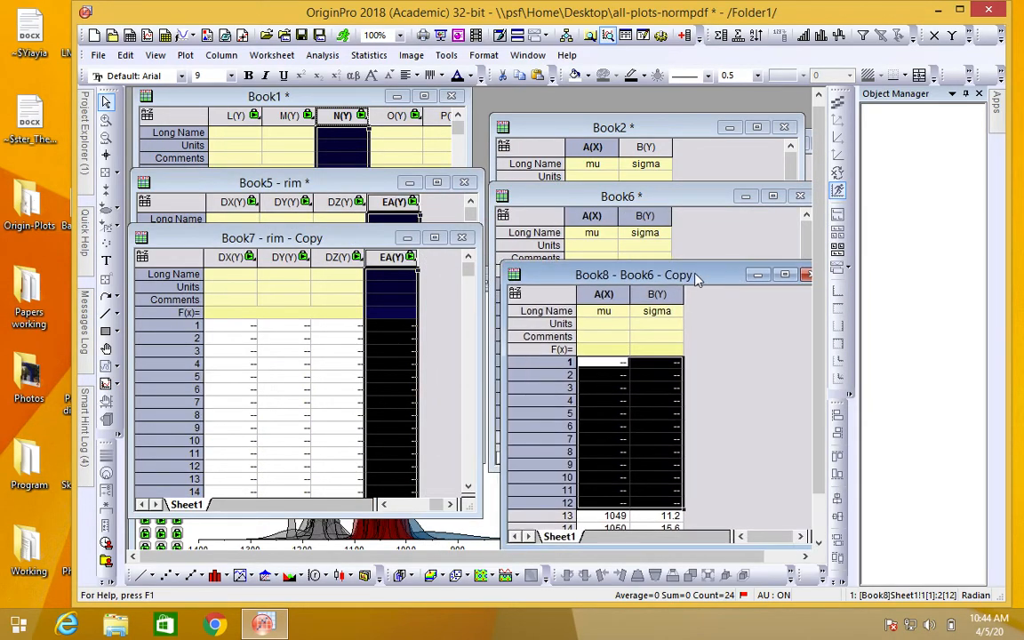
Step: Change ranges r1 and r2 in the before-formula scripts of Book7's column EA to reference Book8, and apply the change
click(411, 258)
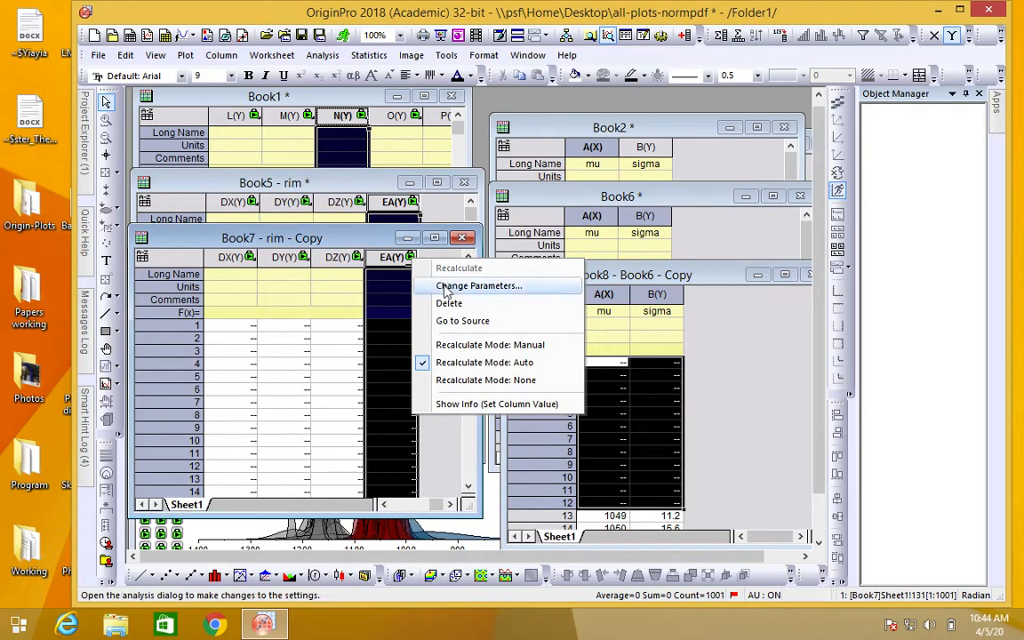
click(402, 263)
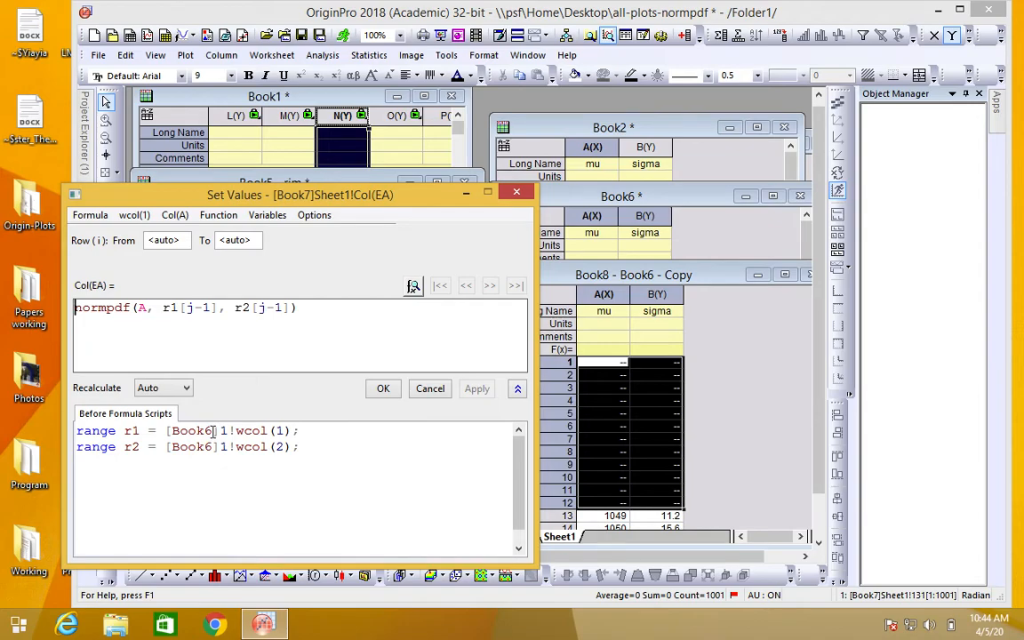
click(205, 431)
key(Delete)
text(8)
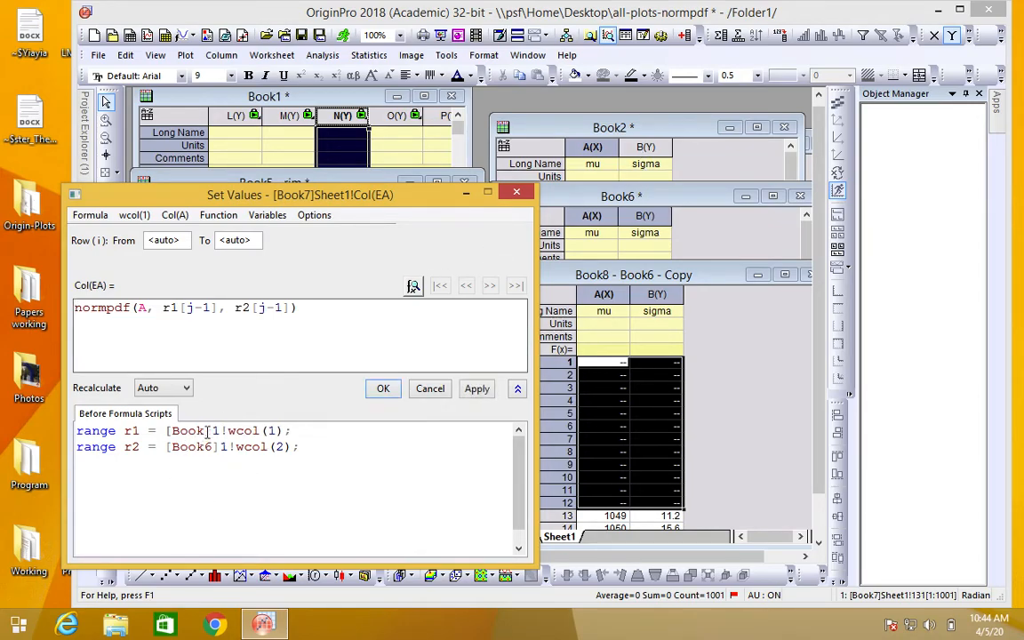
key(BackSpace)
text(8)
click(382, 388)
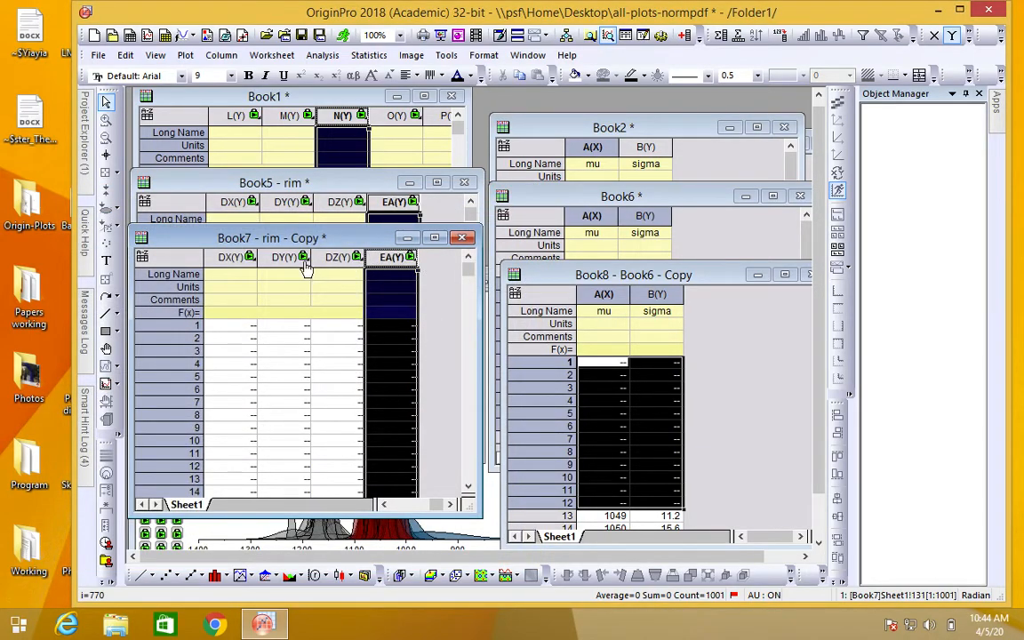
Step: Copy column EA of Book7 with Copy All and show column DZ as the paste target without pasting
right_click(395, 257)
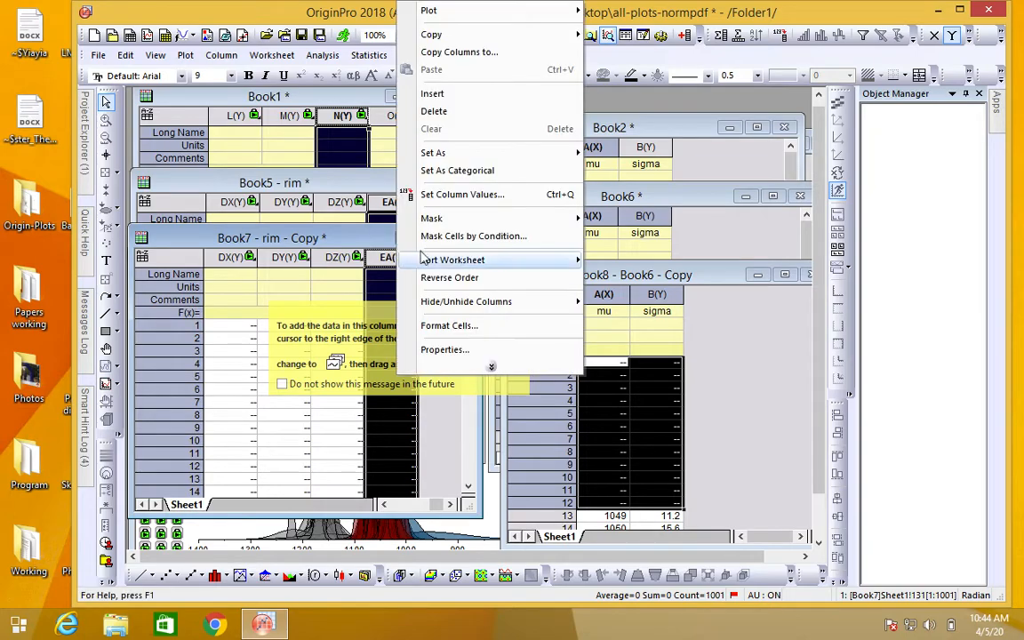
mouse_move(515, 35)
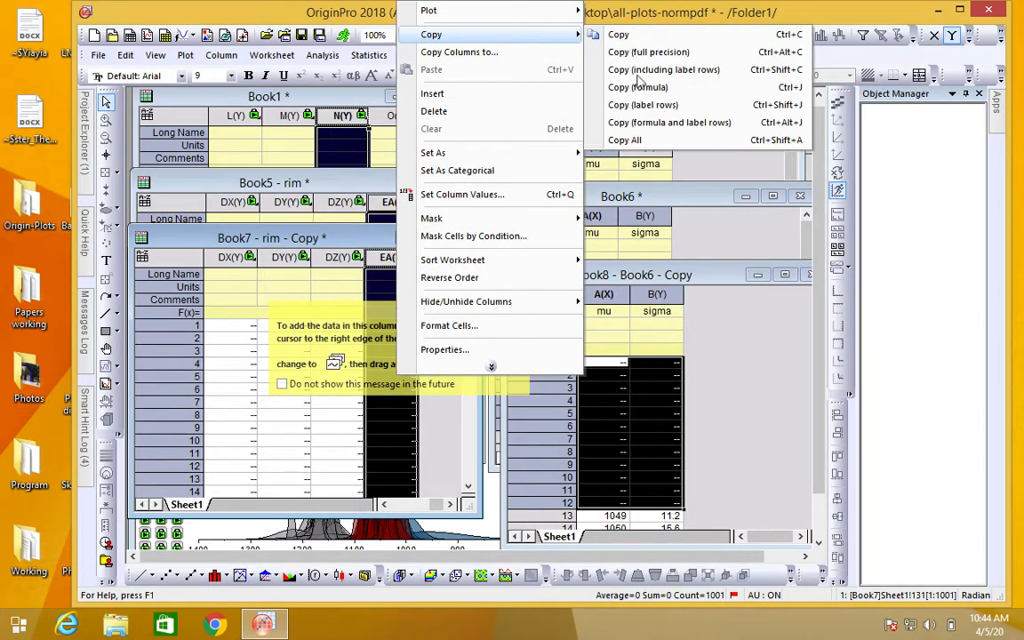
click(633, 145)
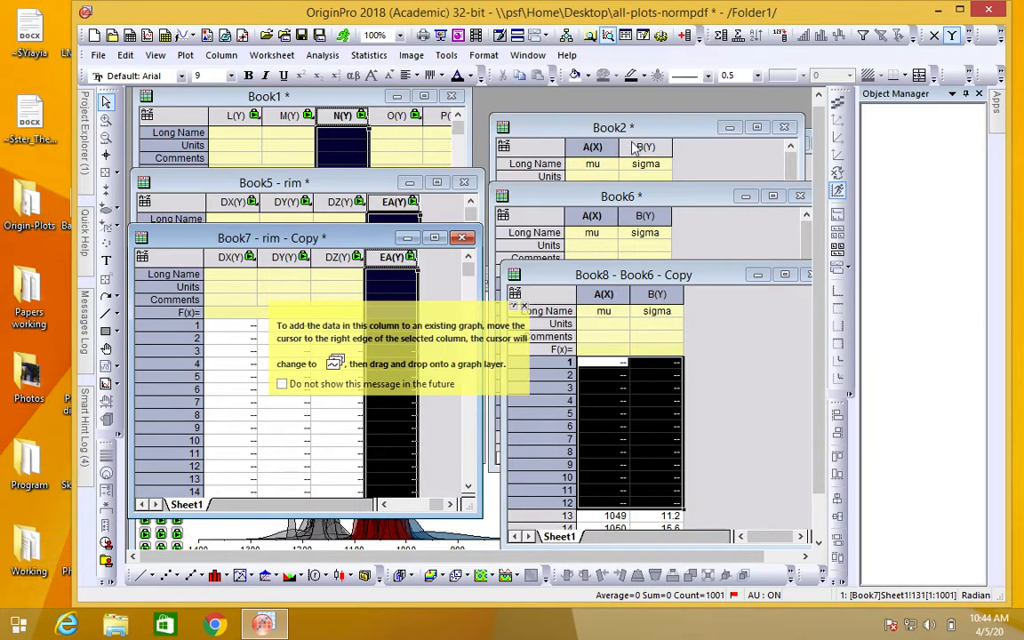
click(331, 257)
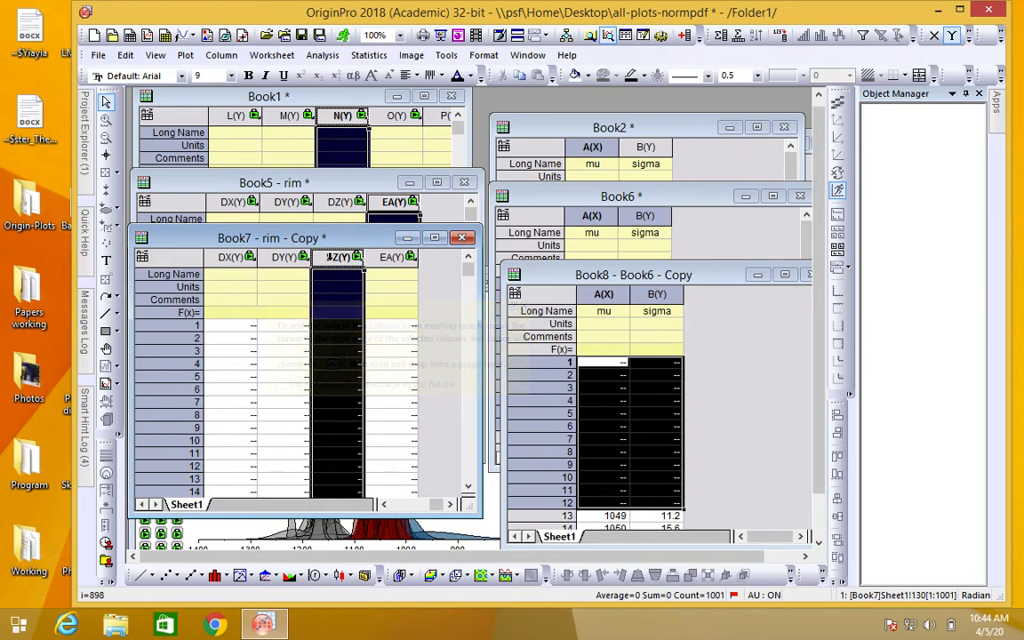
right_click(331, 257)
click(271, 249)
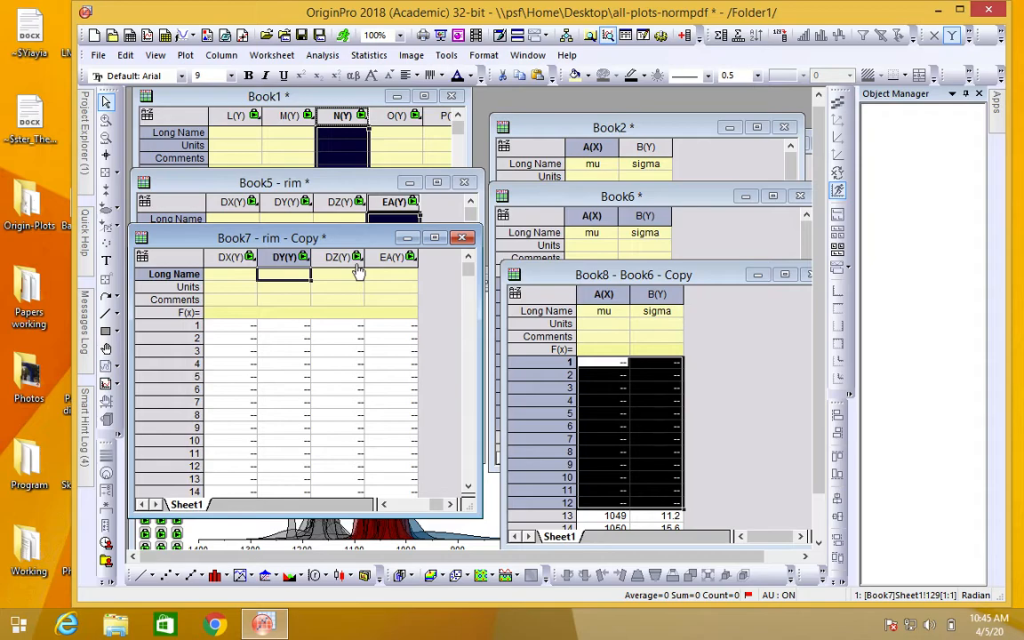
Step: Move Book7 aside, bring Graph7 to the front and place it higher in the workspace
drag(336, 248, 531, 196)
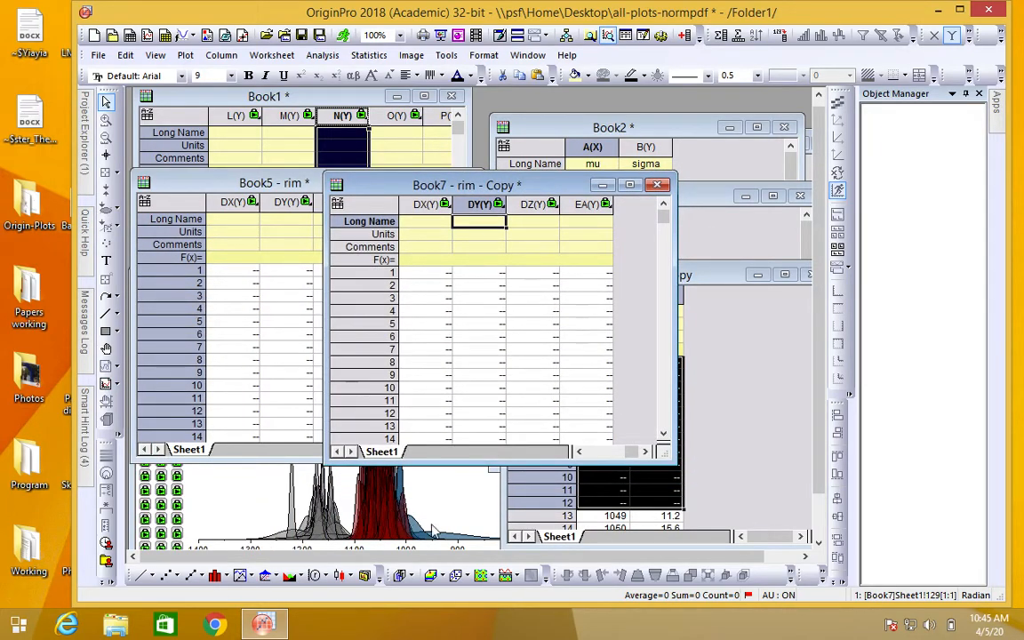
click(275, 504)
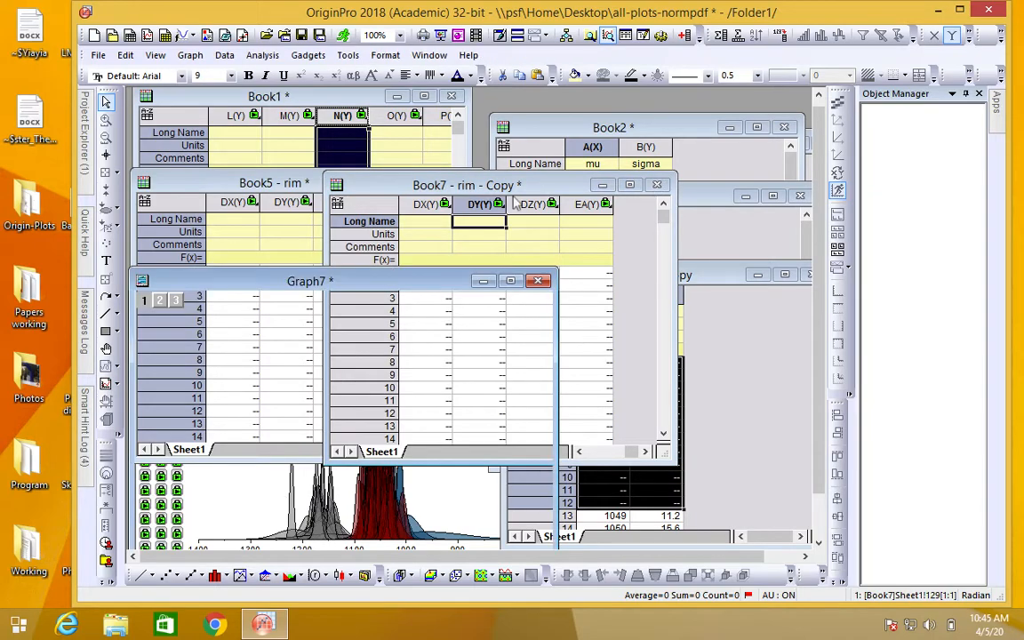
drag(367, 286, 384, 110)
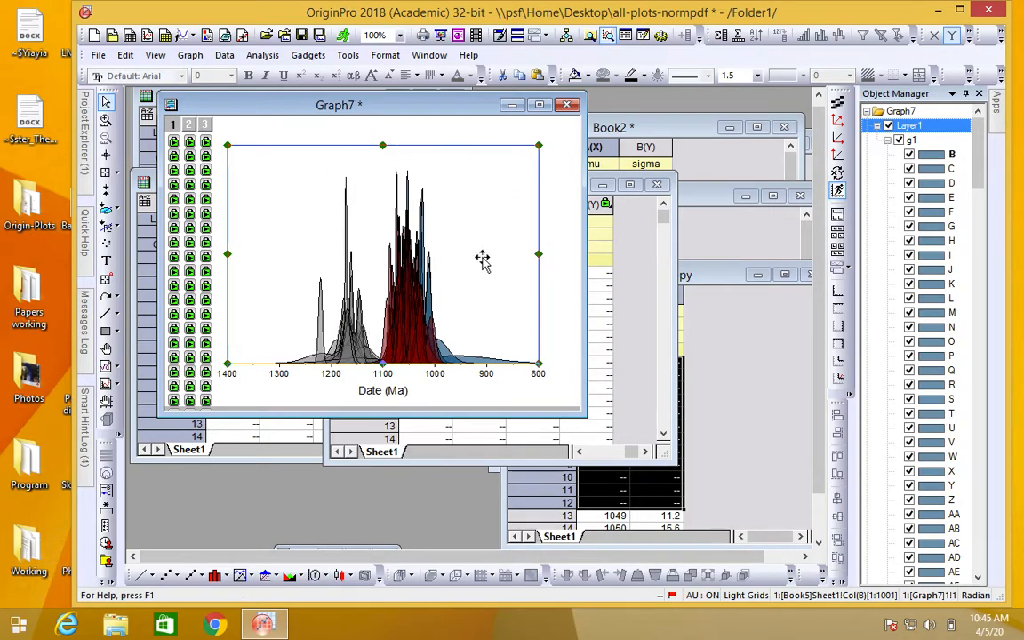
Step: View Graph3, Graph4, Graph6 and Graph7 one after another from the project window list, then restore the maximized window with Graph3 active
click(560, 205)
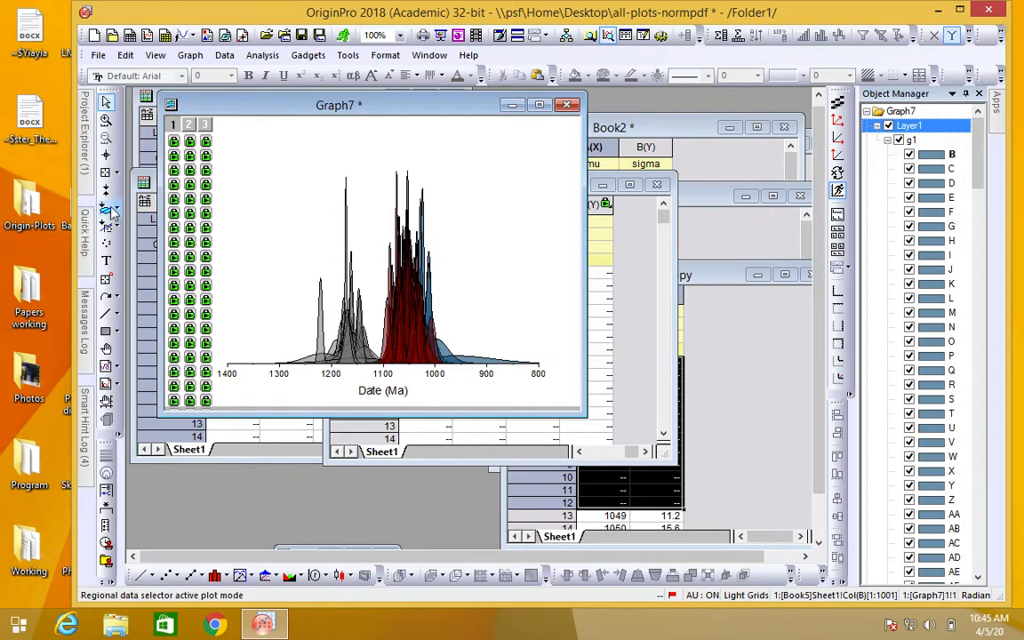
mouse_move(84, 184)
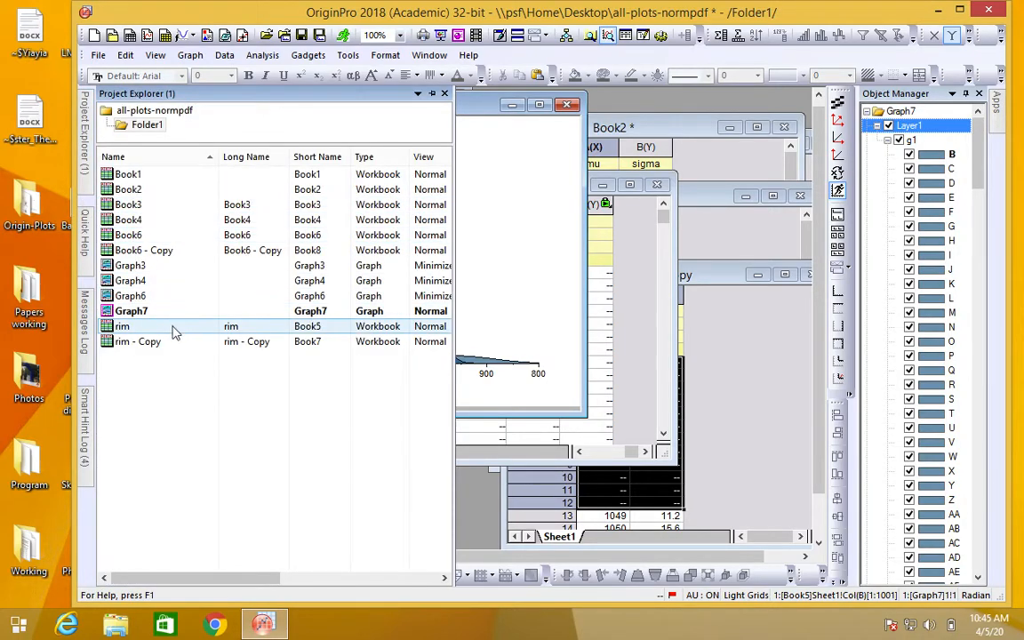
double_click(174, 269)
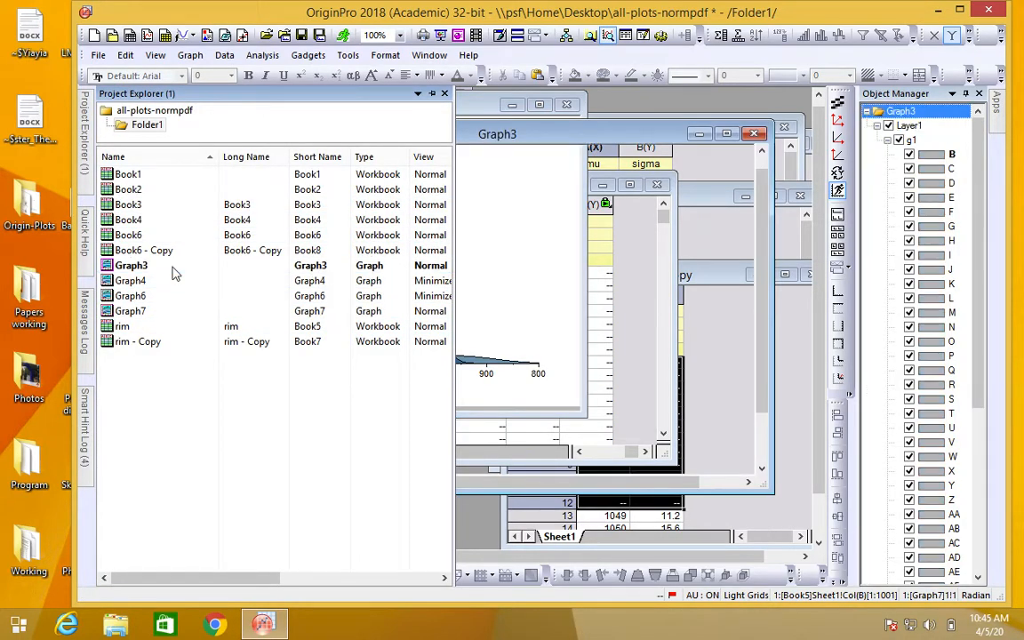
double_click(164, 281)
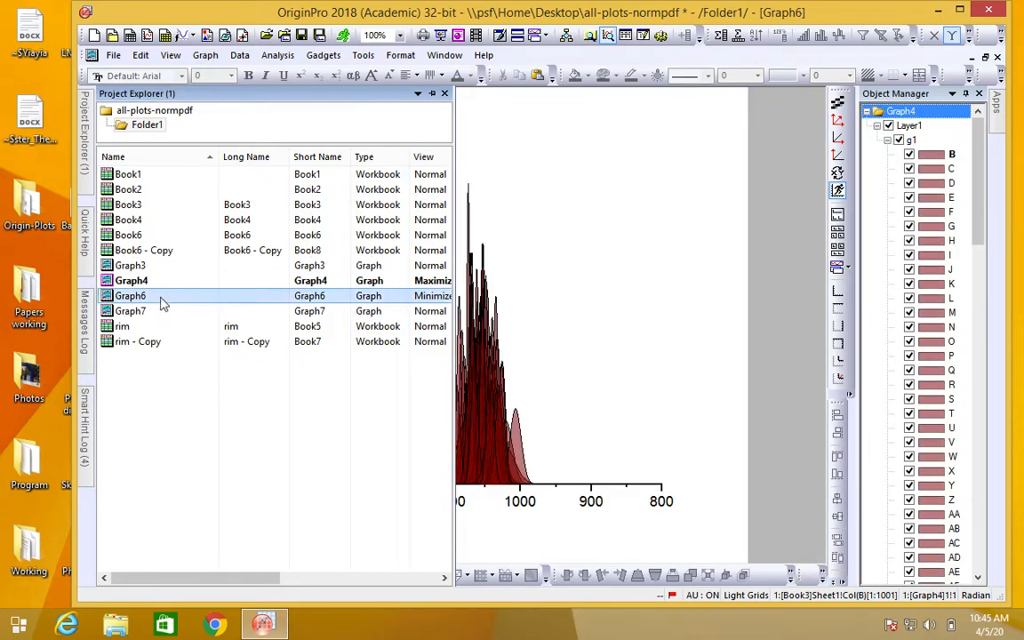
double_click(161, 301)
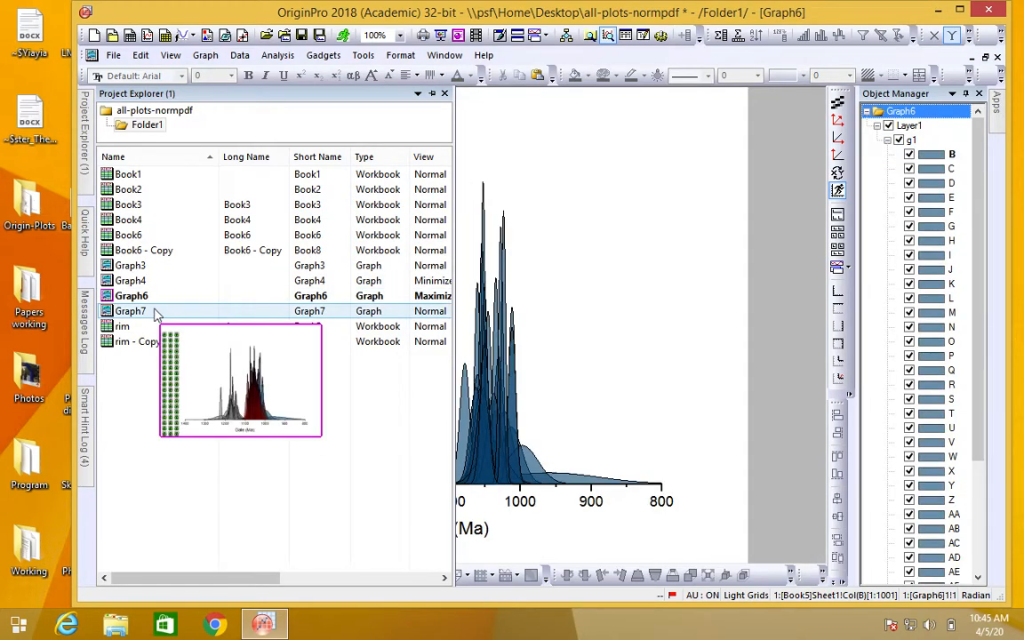
double_click(160, 313)
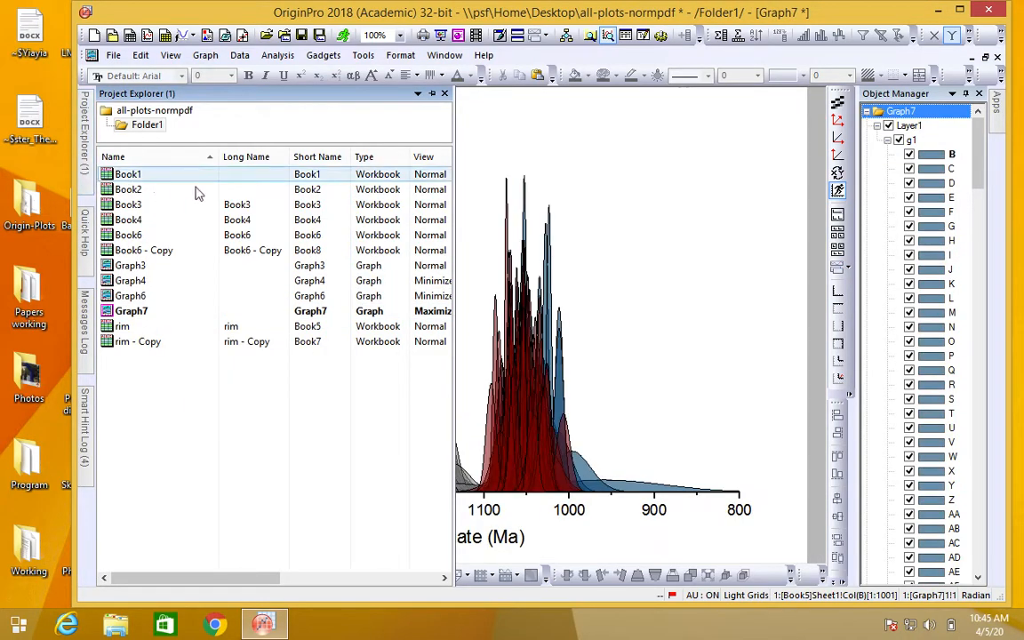
click(986, 58)
click(669, 327)
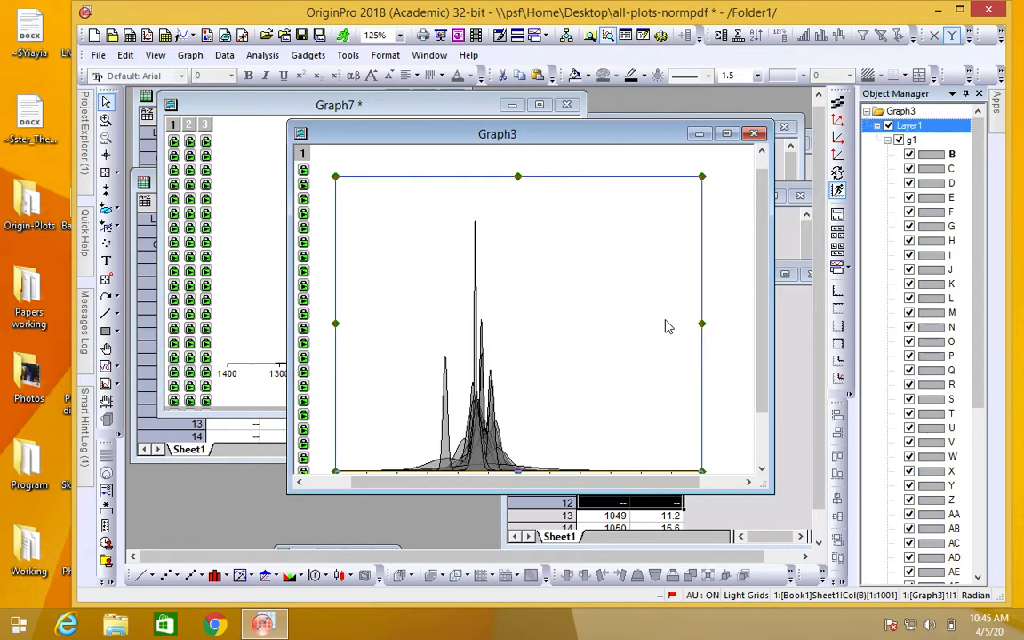
Step: Rearrange the Graph3, Book7 and Graph7 windows so that Graph3 lies in front of the other two
drag(579, 141, 433, 164)
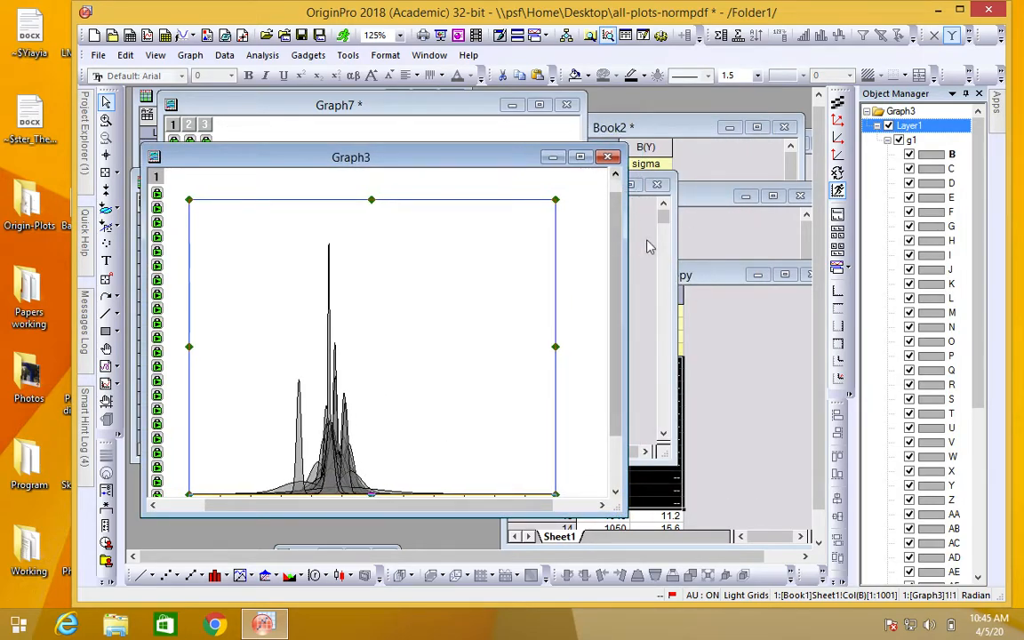
click(646, 239)
drag(518, 188, 642, 207)
drag(427, 108, 623, 254)
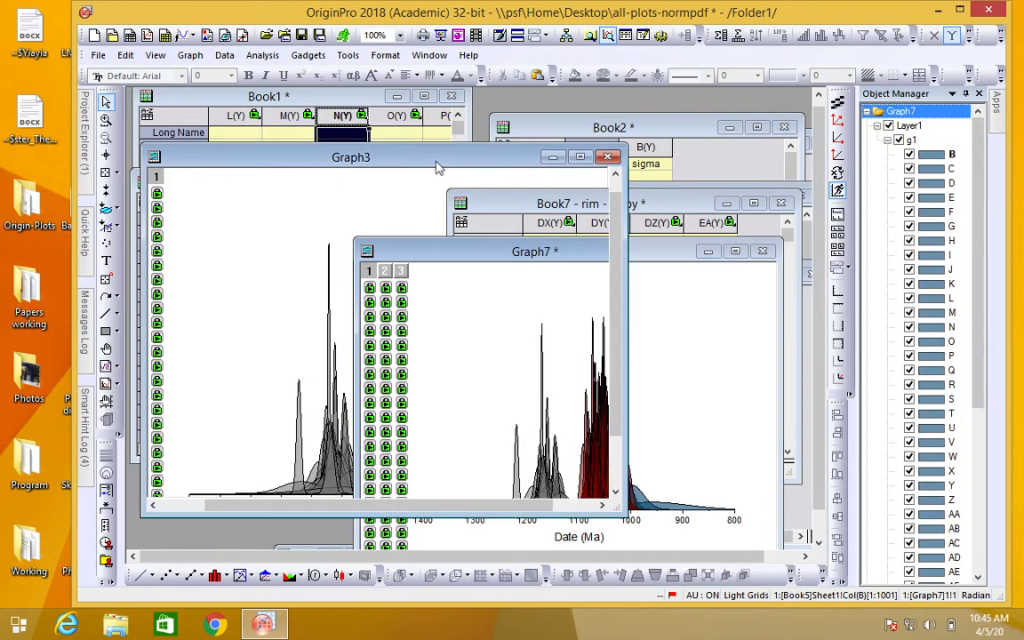
click(391, 152)
drag(391, 151, 523, 153)
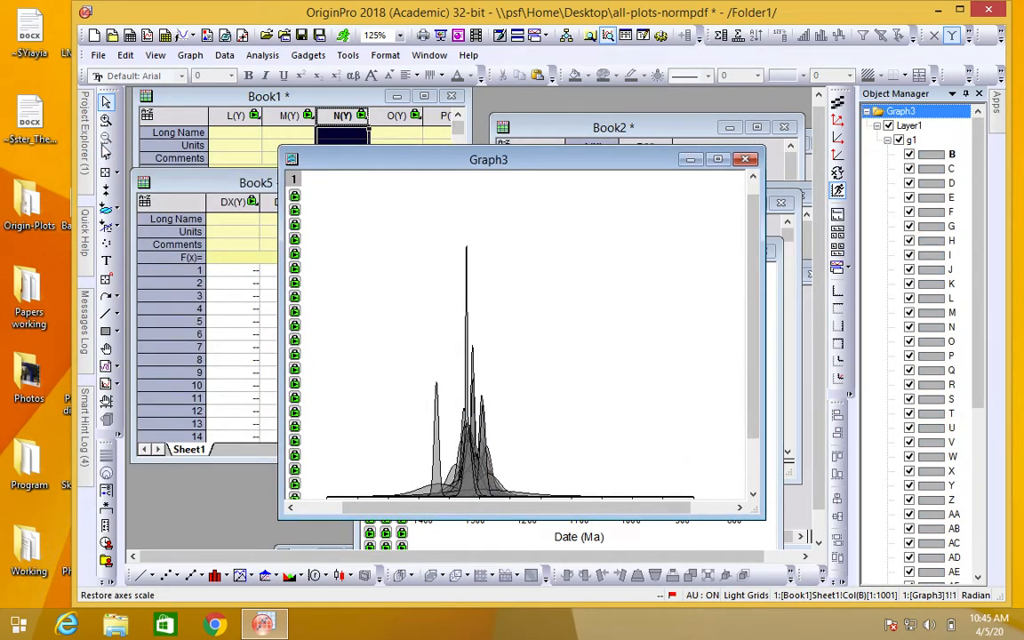
Step: Open Graph4 from the project window list, restore it from maximized, and place it enlarged over Graph3
click(85, 135)
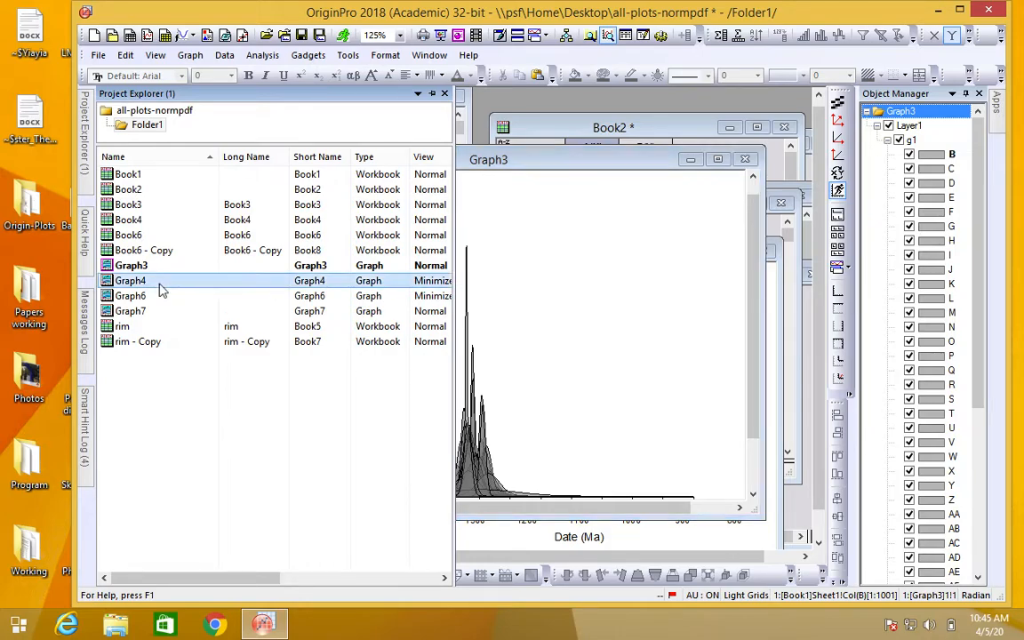
double_click(160, 282)
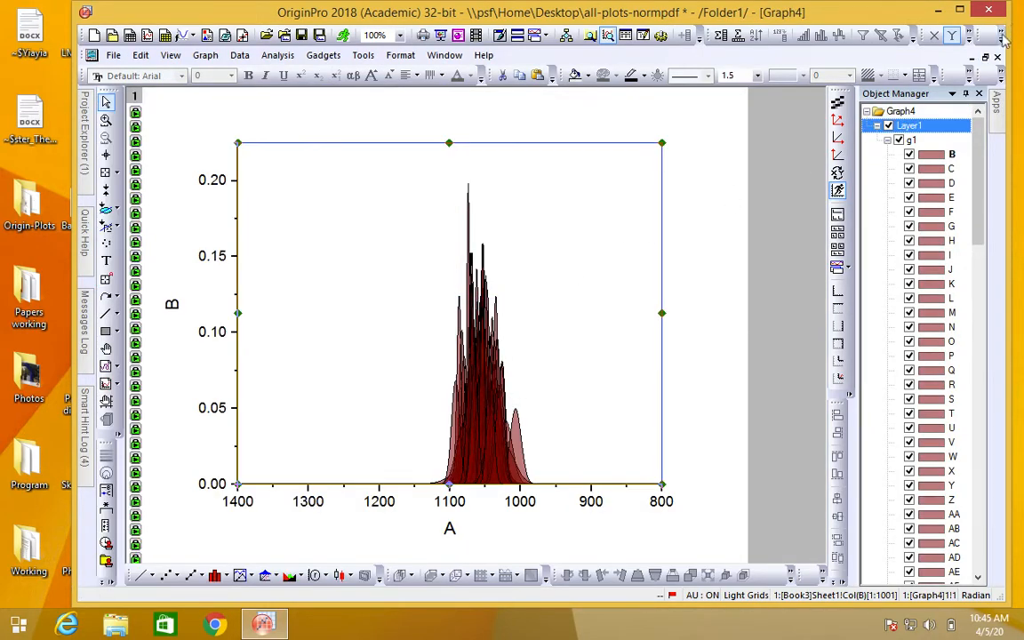
click(986, 58)
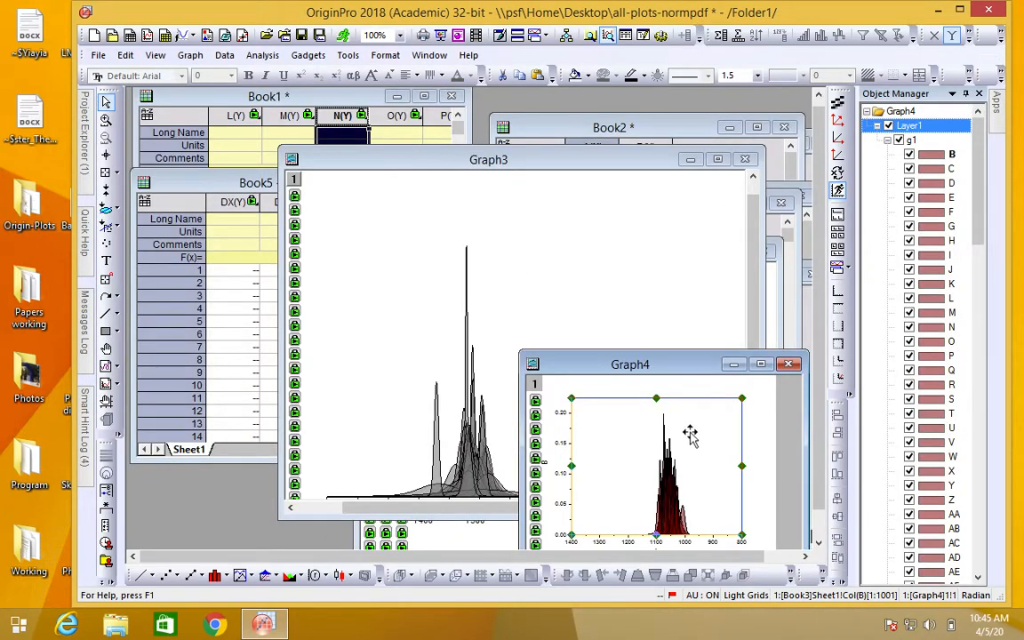
drag(669, 368, 303, 140)
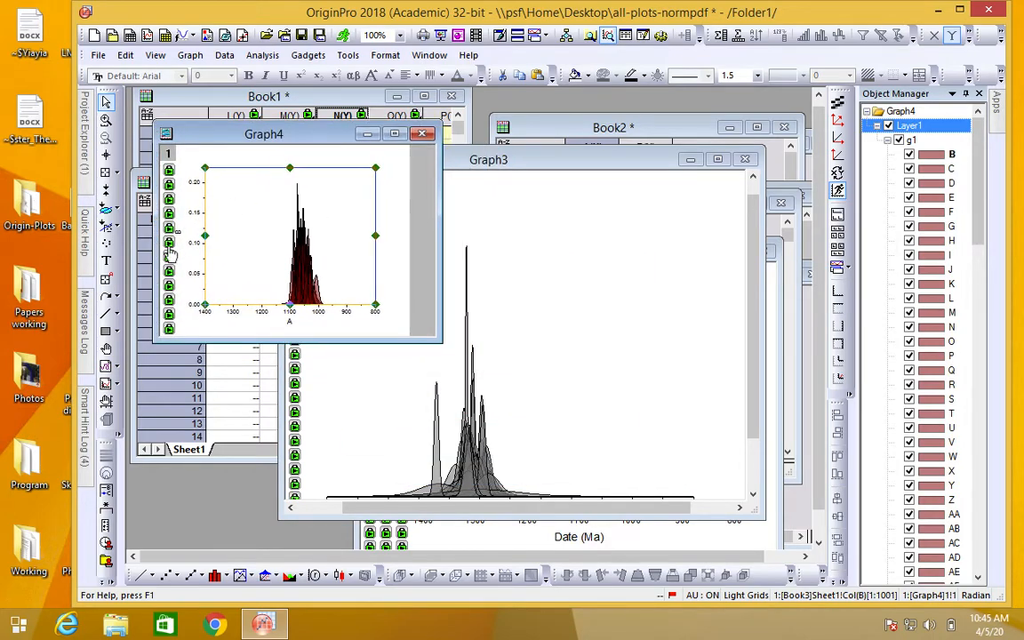
drag(435, 337, 633, 486)
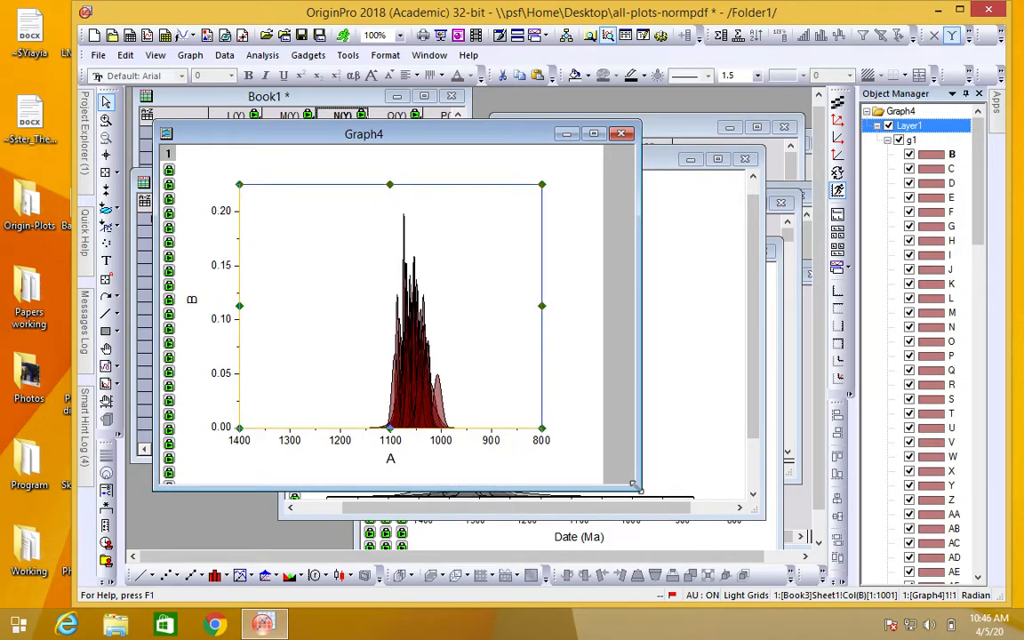
Step: Open the Merge Graph Windows dialog, preview the Active Page choice, and set Merge to All in Project
click(190, 55)
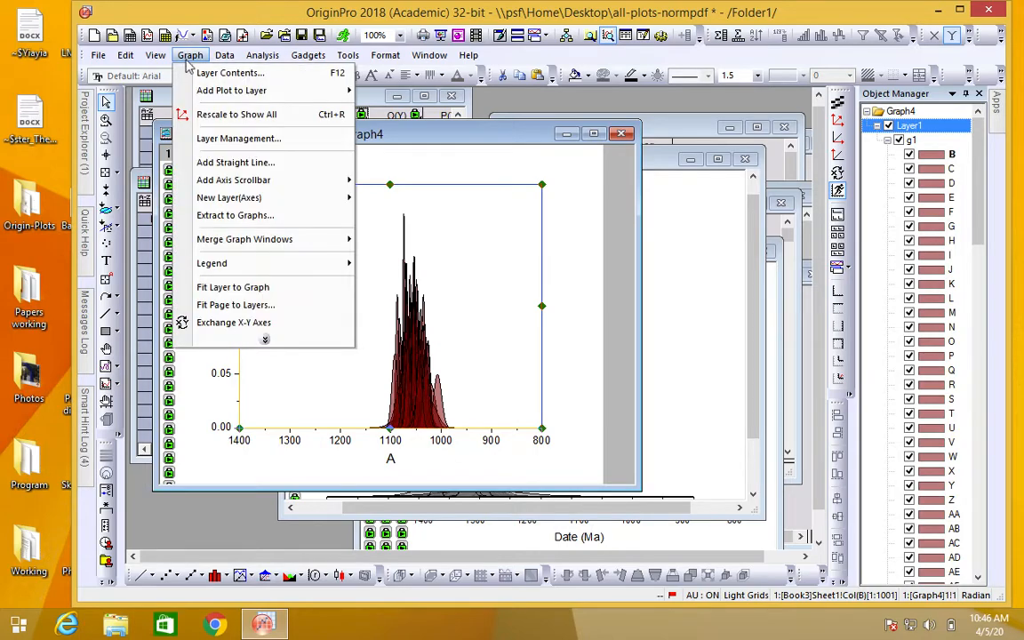
mouse_move(290, 245)
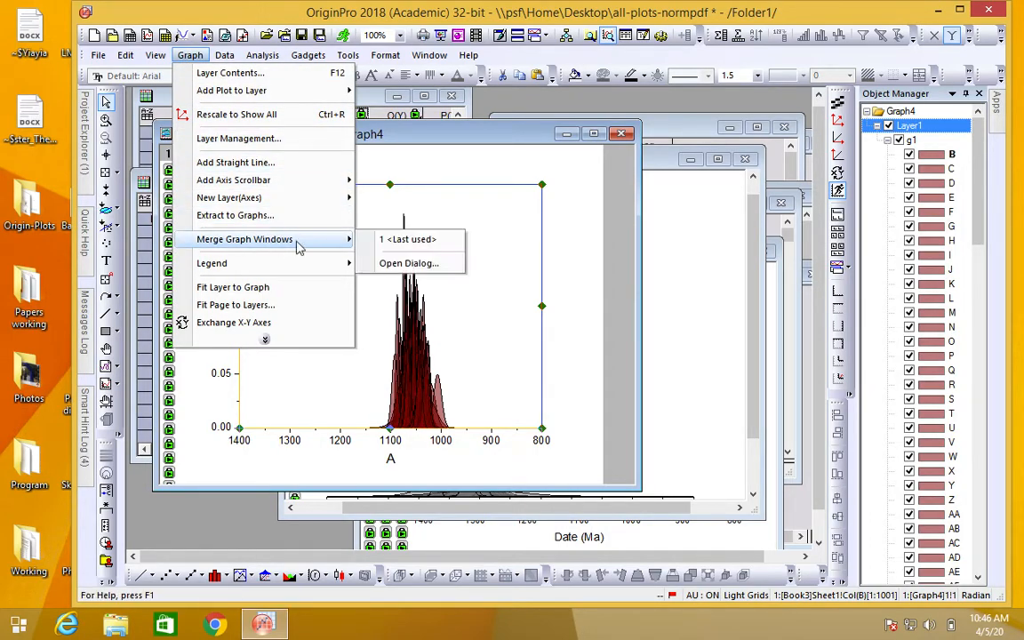
click(395, 264)
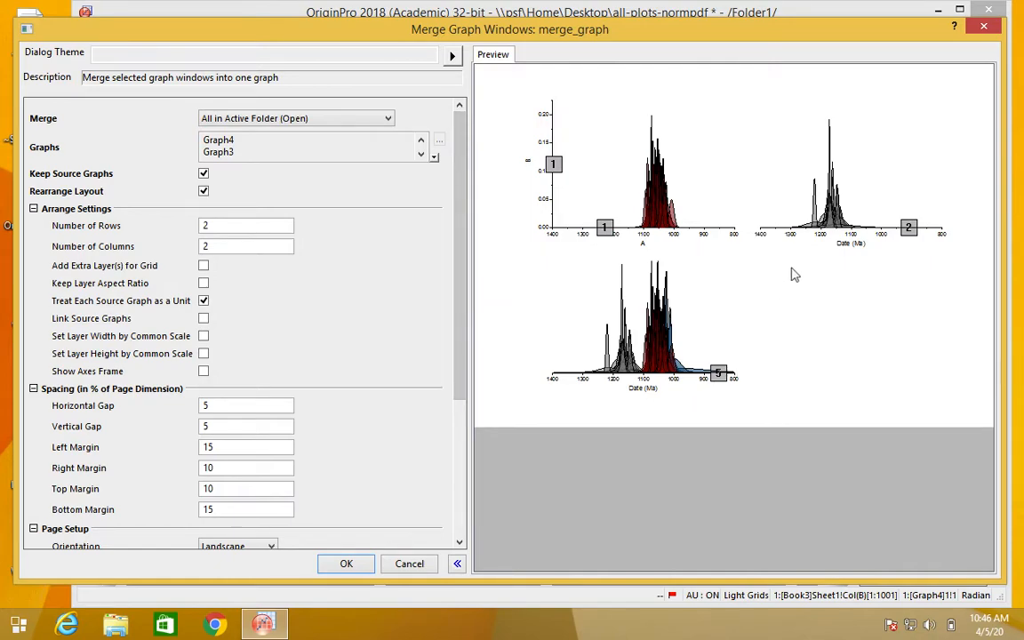
click(248, 120)
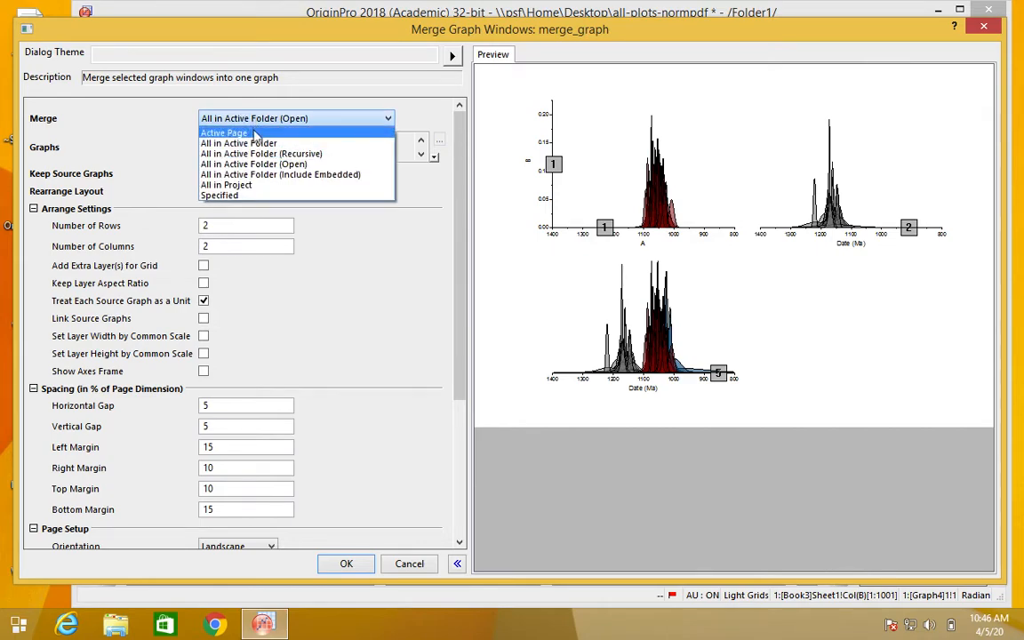
click(255, 134)
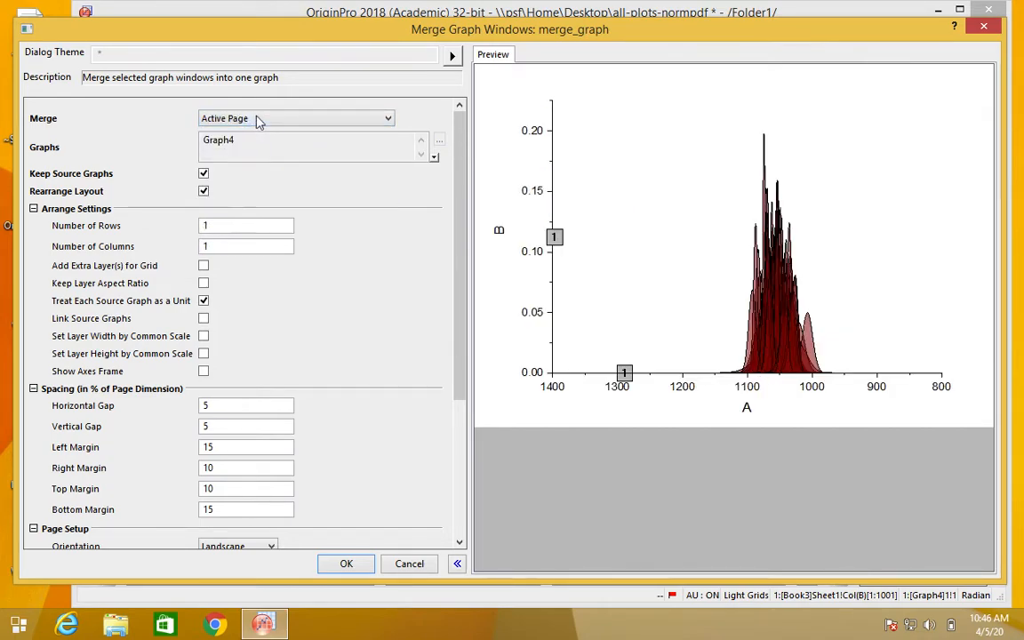
click(258, 121)
click(256, 185)
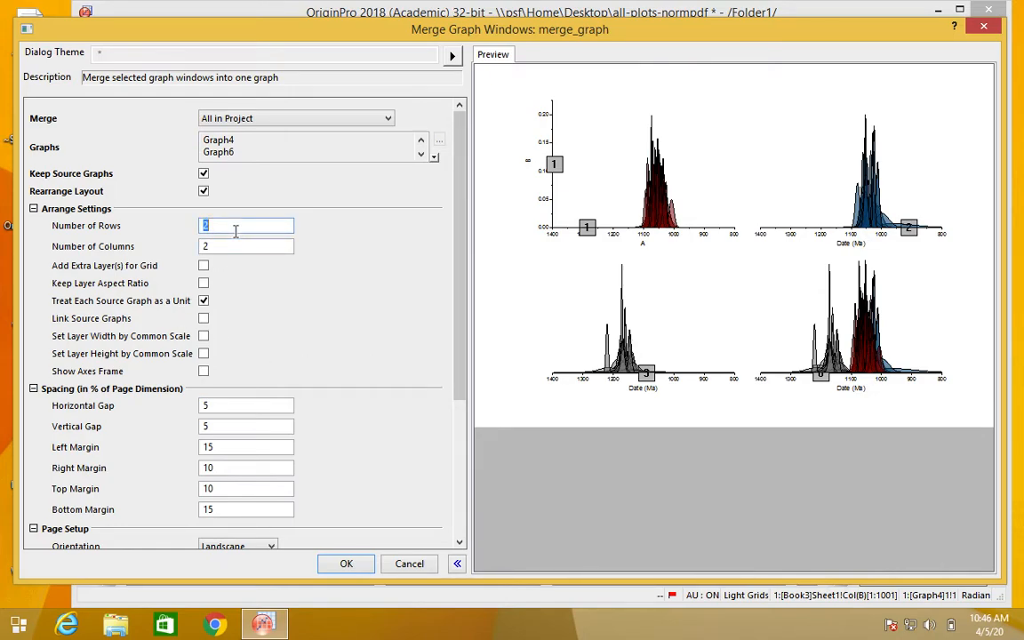
Step: Set the merge layout to 1 row and 1 column, show the axes frame, and create the merged graph
double_click(229, 246)
text(1)
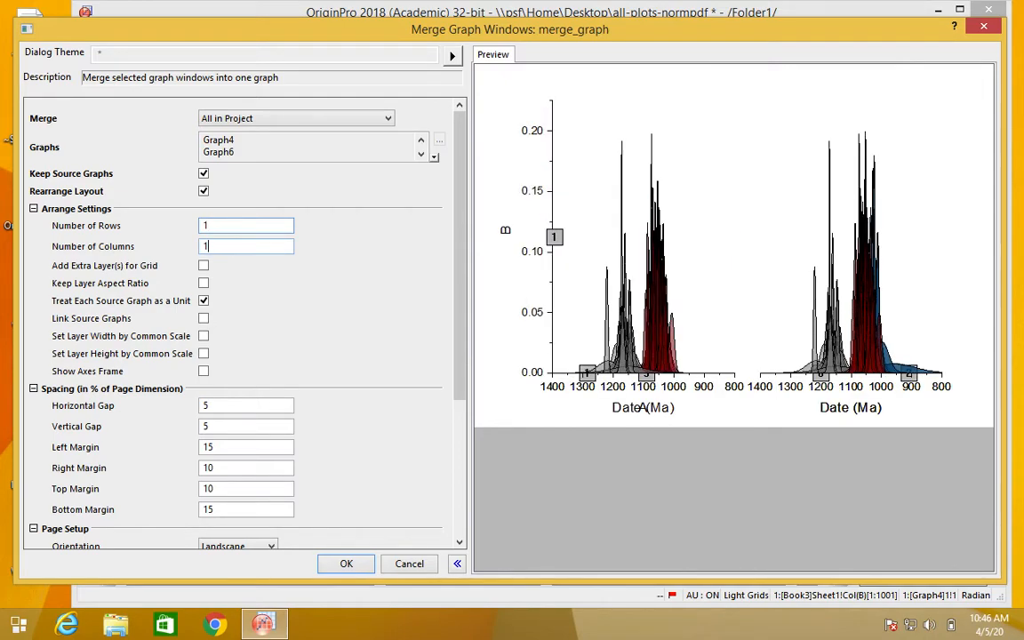
click(319, 316)
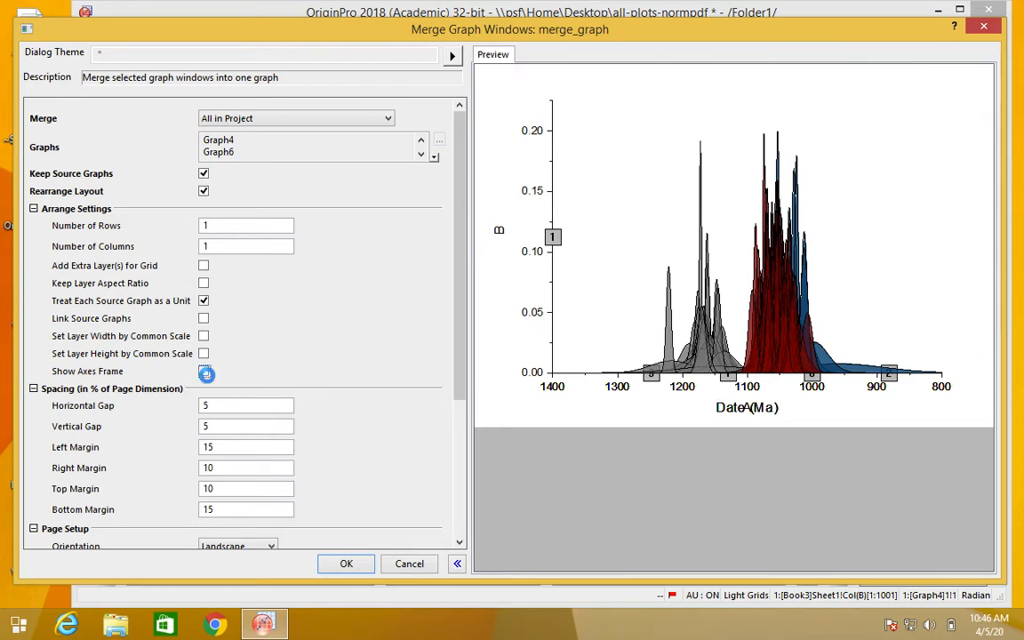
click(206, 375)
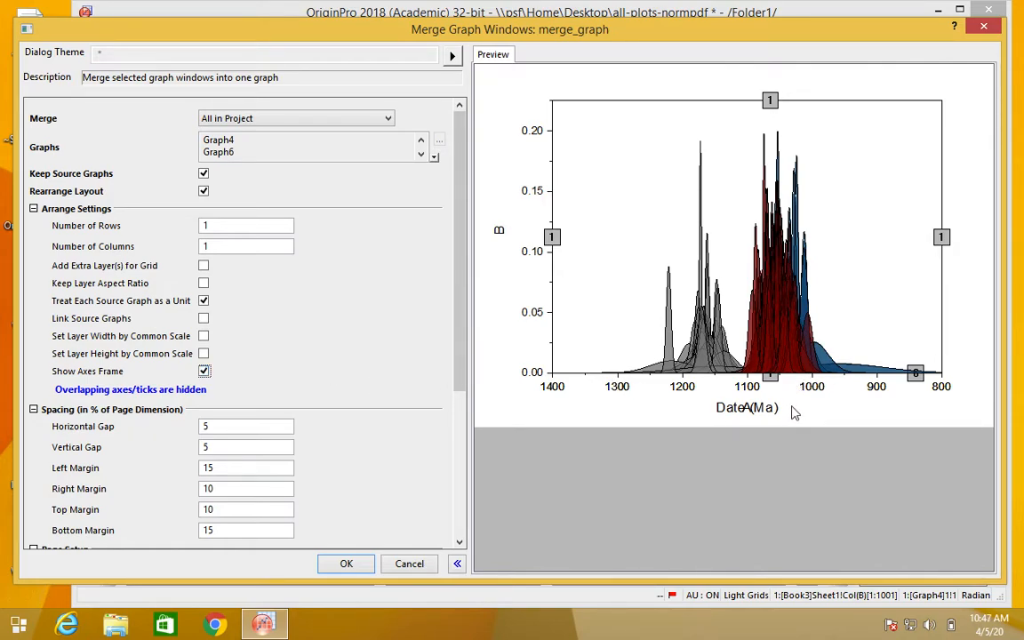
click(347, 564)
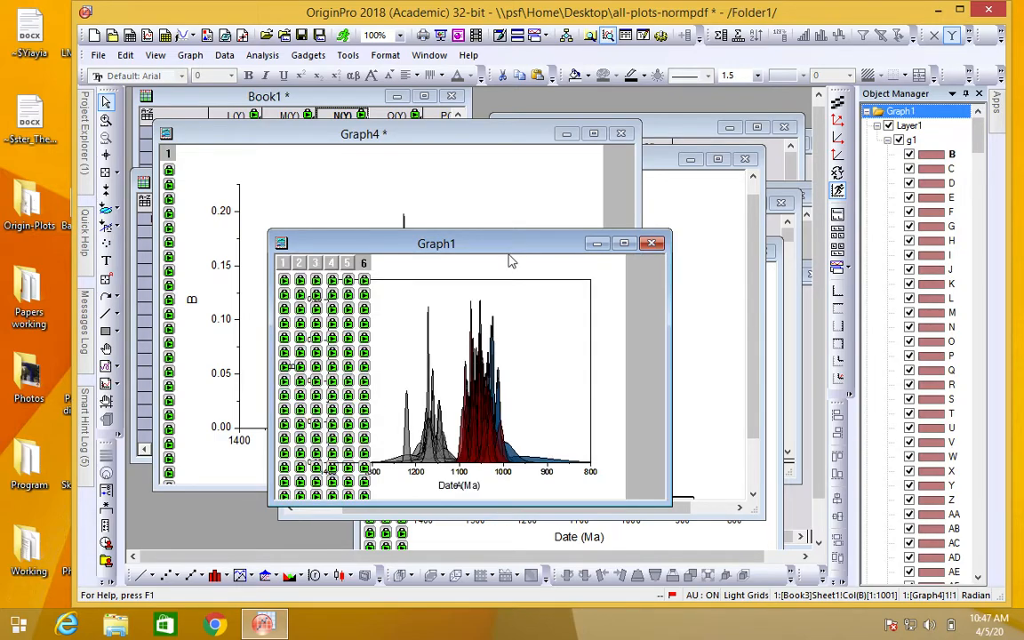
Step: Move the merged graph window up and enlarge it, and delete the Date (Ma) axis titles that overlap the A title
drag(518, 257, 467, 124)
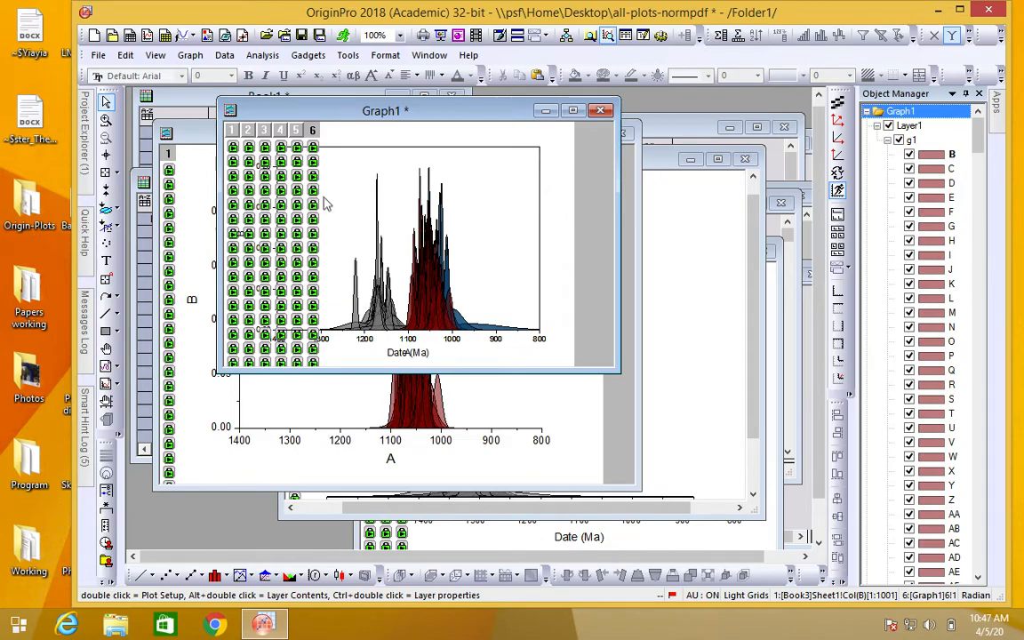
drag(623, 378, 792, 490)
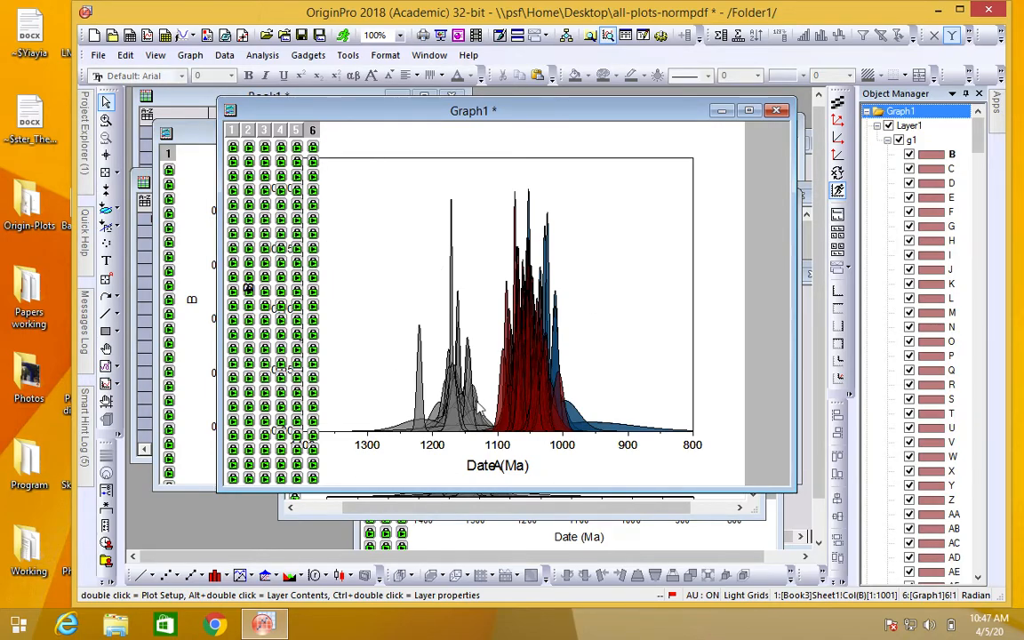
click(501, 468)
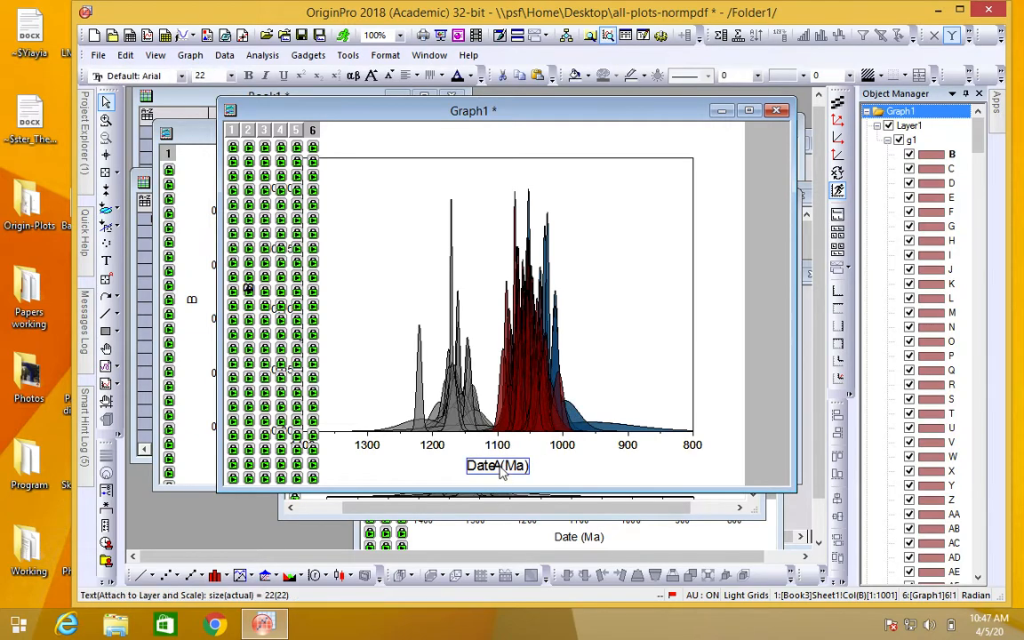
right_click(500, 469)
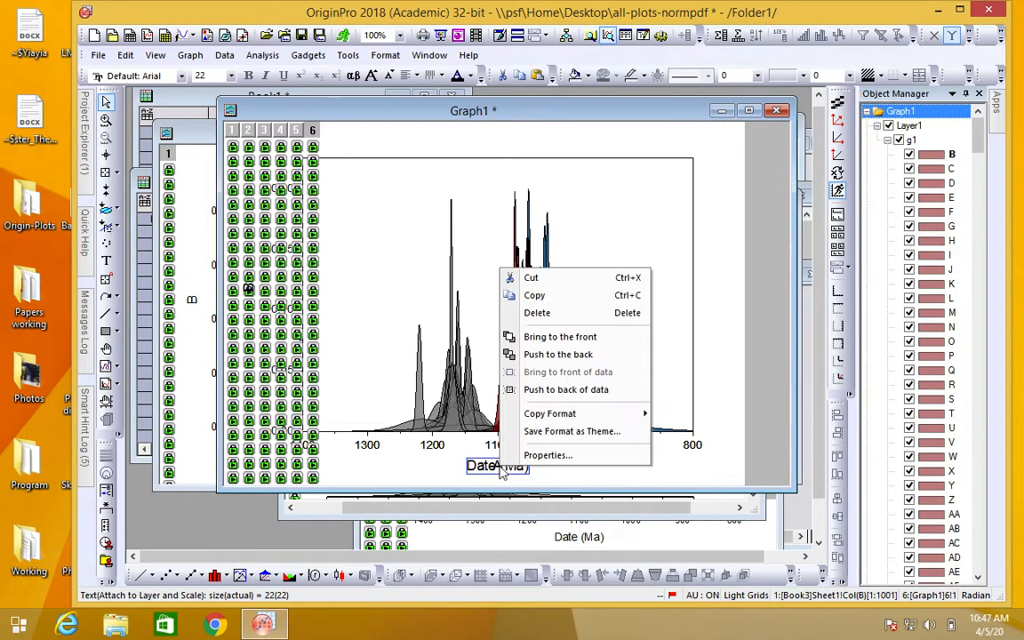
click(551, 298)
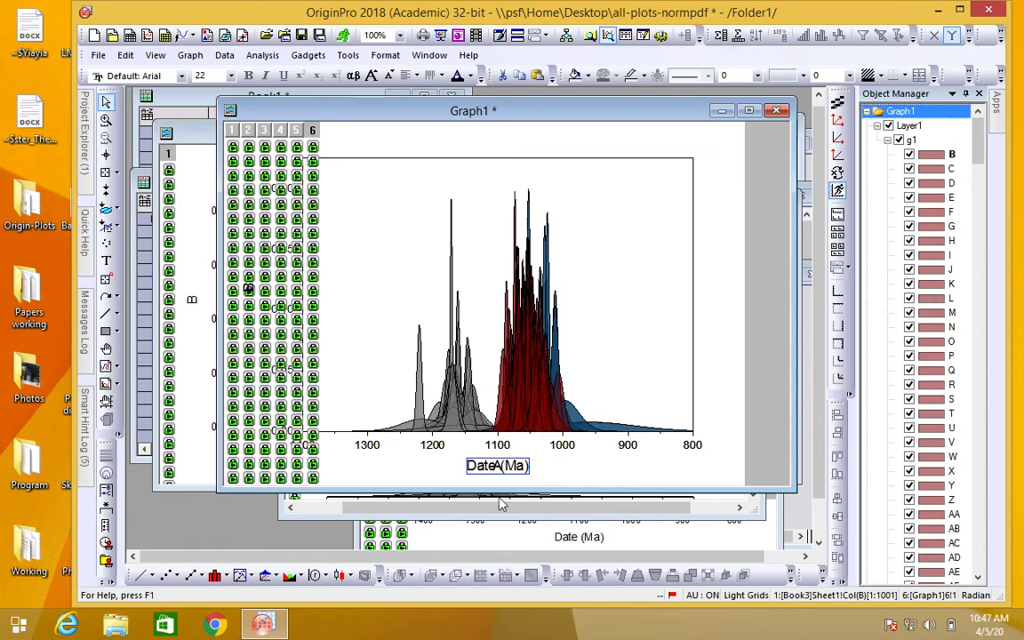
text(A)
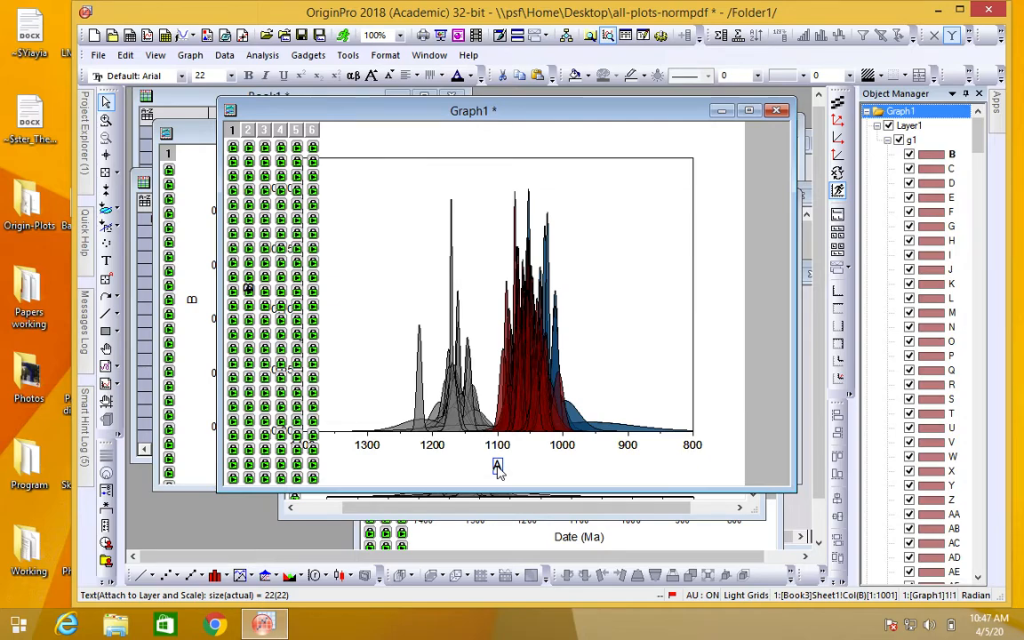
Step: Replace the merged graph's x-axis title A with "Date (Ma)", and enlarge and reposition the graph window
double_click(498, 467)
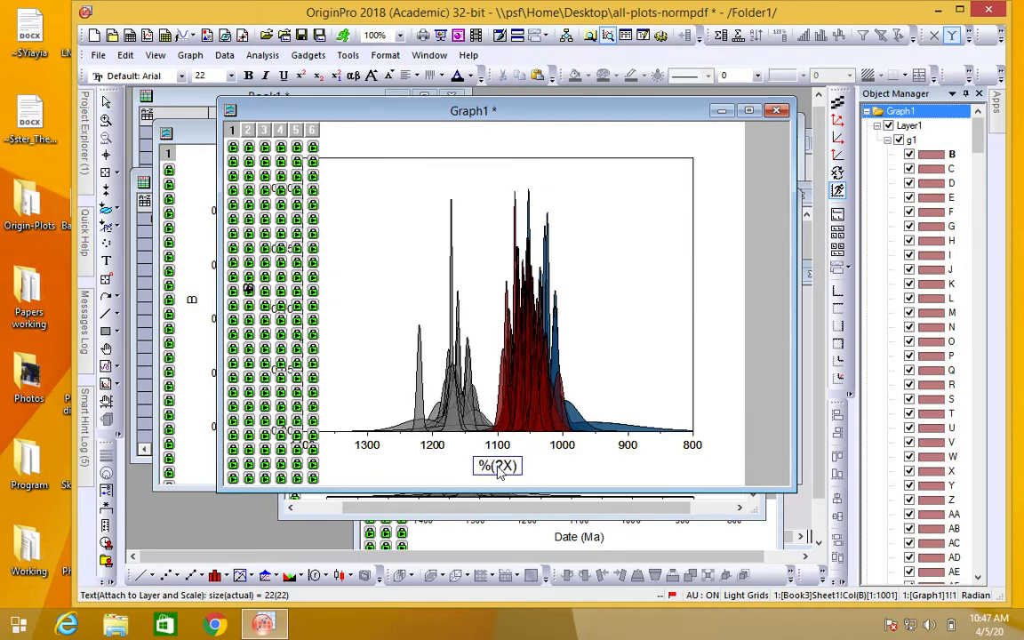
key(BackSpace)
key(BackSpace)
key(BackSpace)
text(Date (Ma))
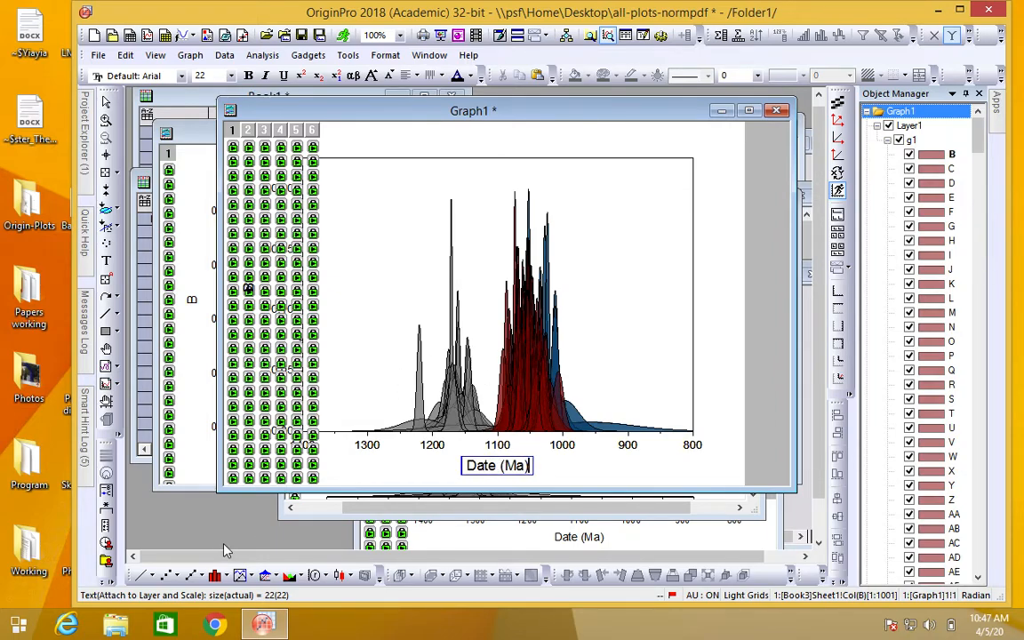
key(Escape)
drag(215, 492, 130, 530)
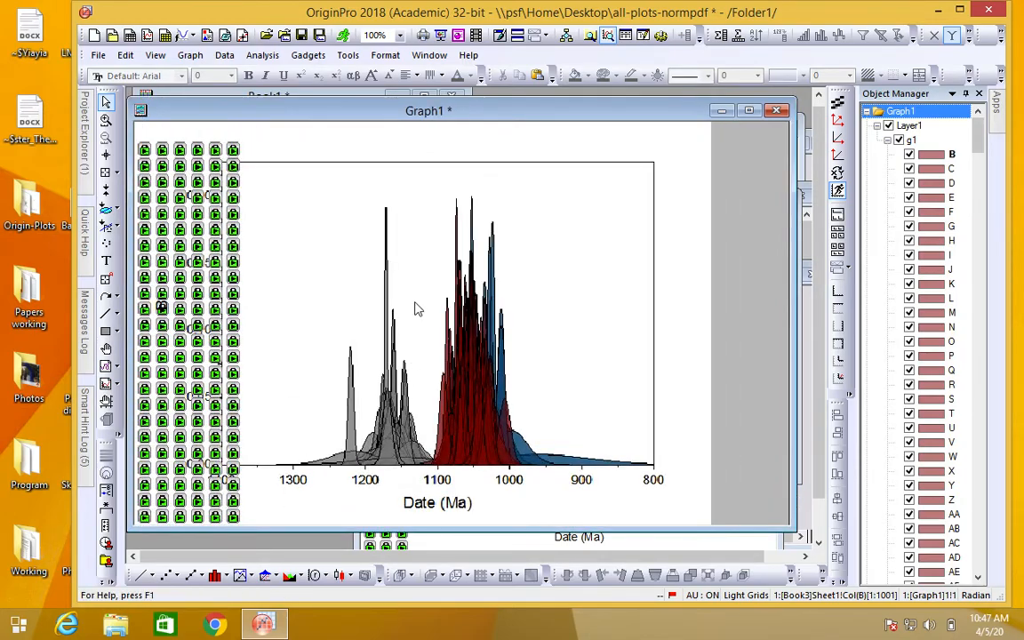
drag(614, 110, 668, 109)
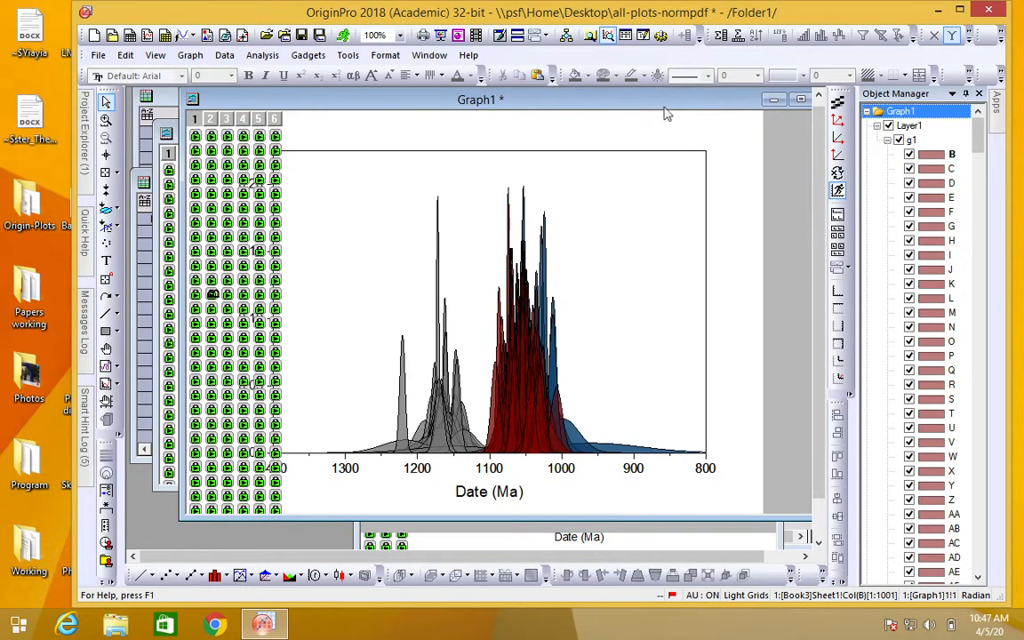
Step: Maximize the merged graph window and hide the graph's left Y axis and top axis
click(801, 101)
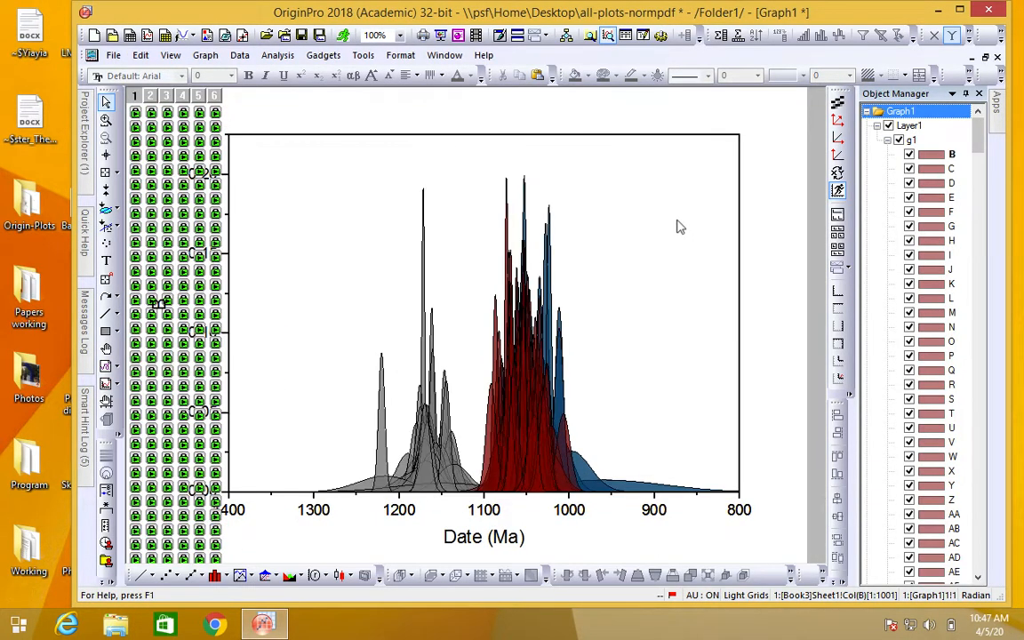
click(229, 471)
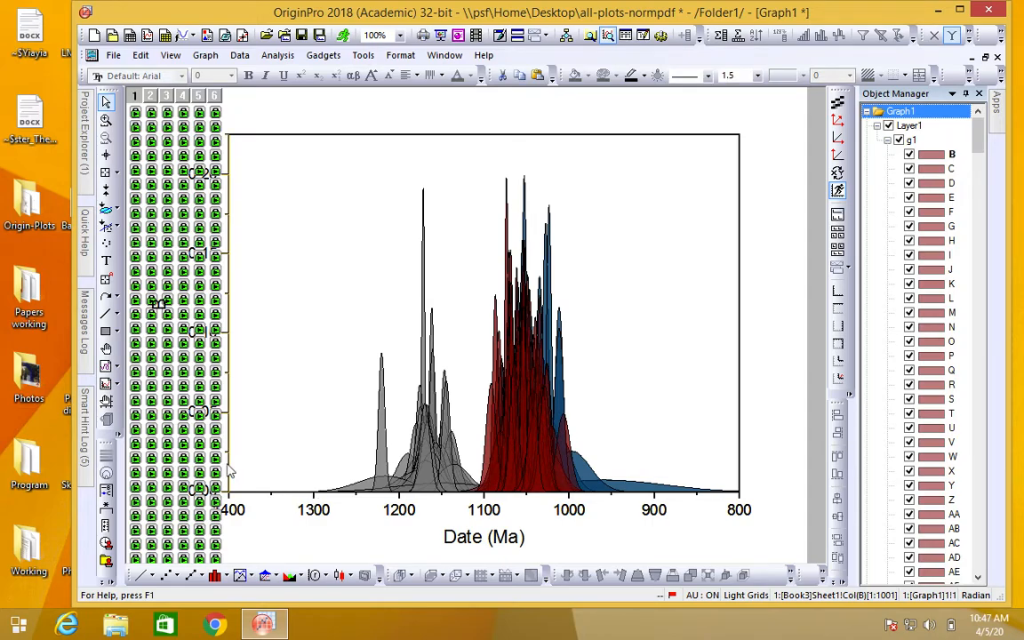
right_click(205, 186)
click(294, 228)
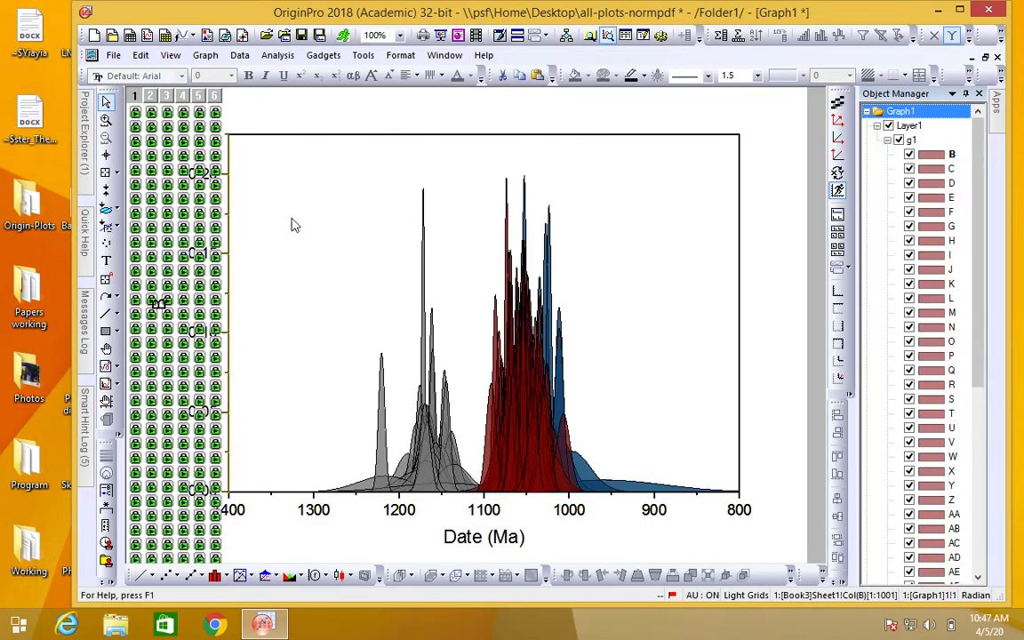
right_click(447, 141)
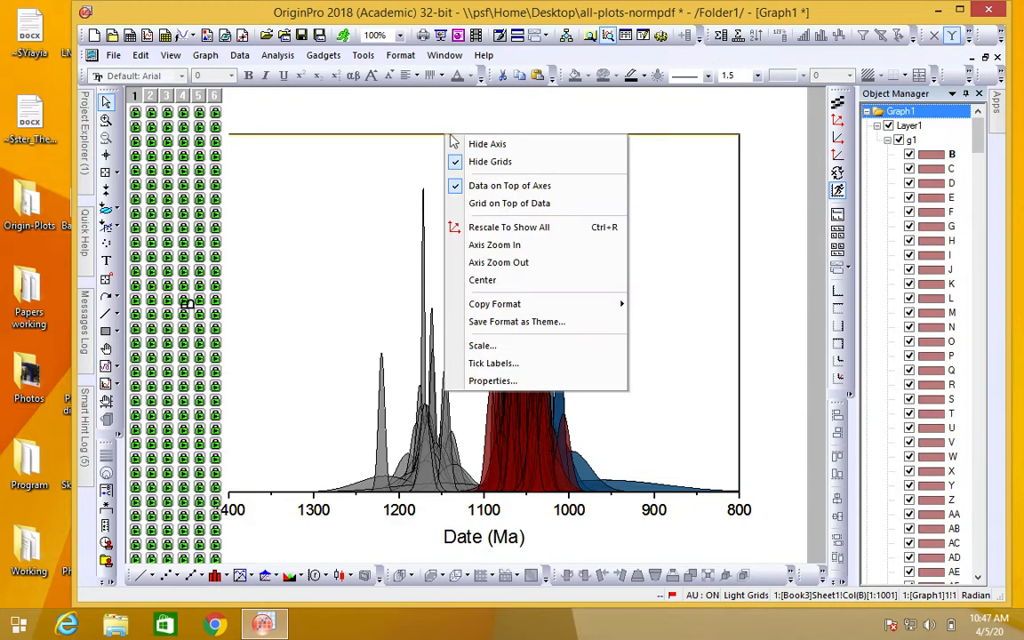
click(489, 160)
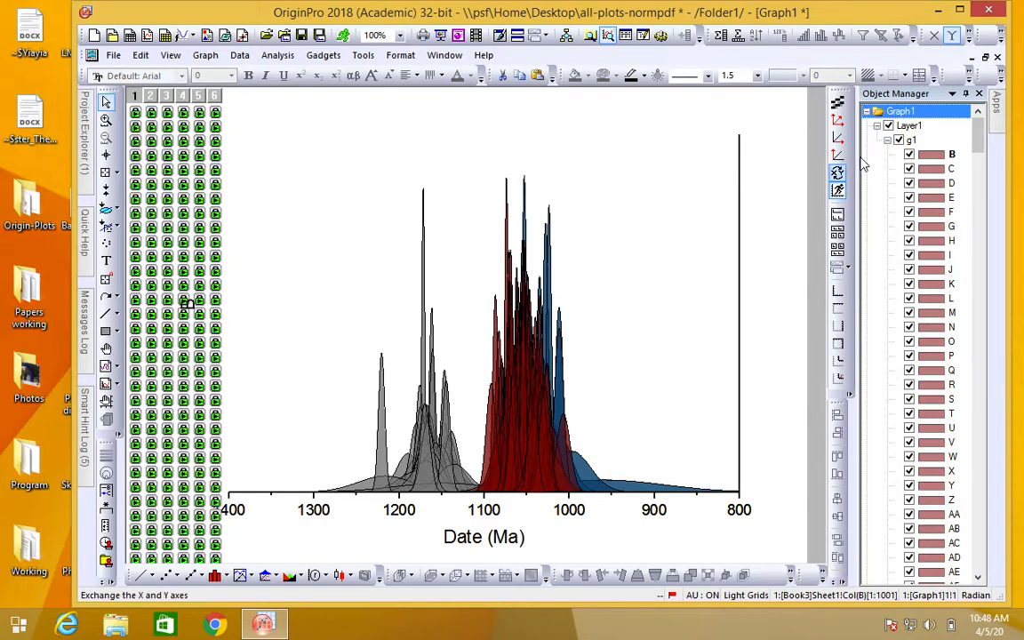
Step: Restore the merged graph window to its normal size and delete the merged graph from the project
click(986, 59)
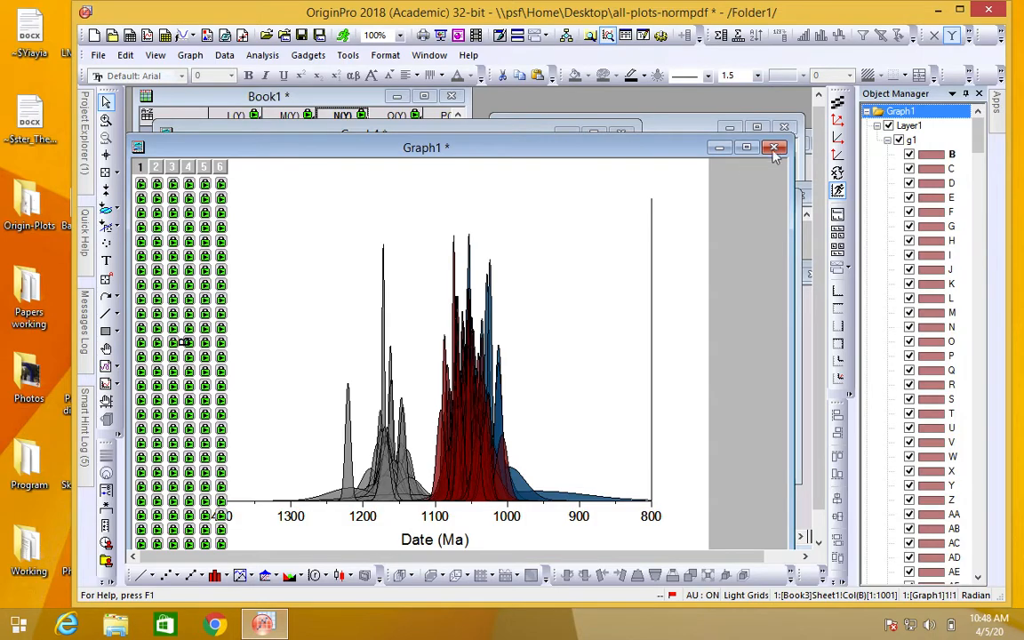
click(773, 147)
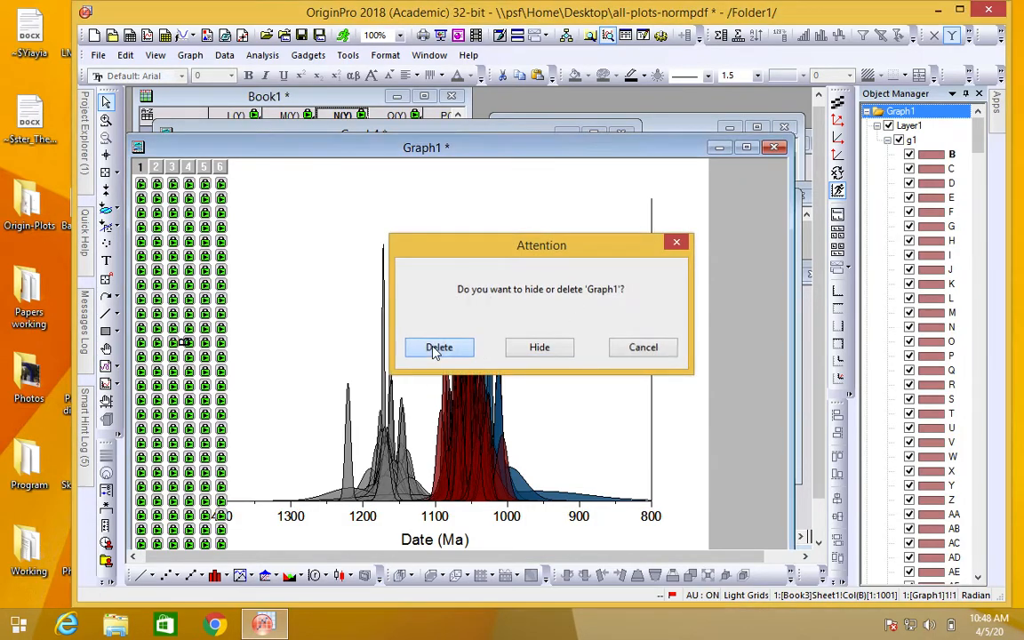
click(435, 348)
Step: Move the remaining graph windows and Book7 down to uncover the workbooks, then bring Book1 to the front and widen it
drag(427, 133, 432, 304)
drag(478, 165, 452, 297)
drag(577, 248, 487, 310)
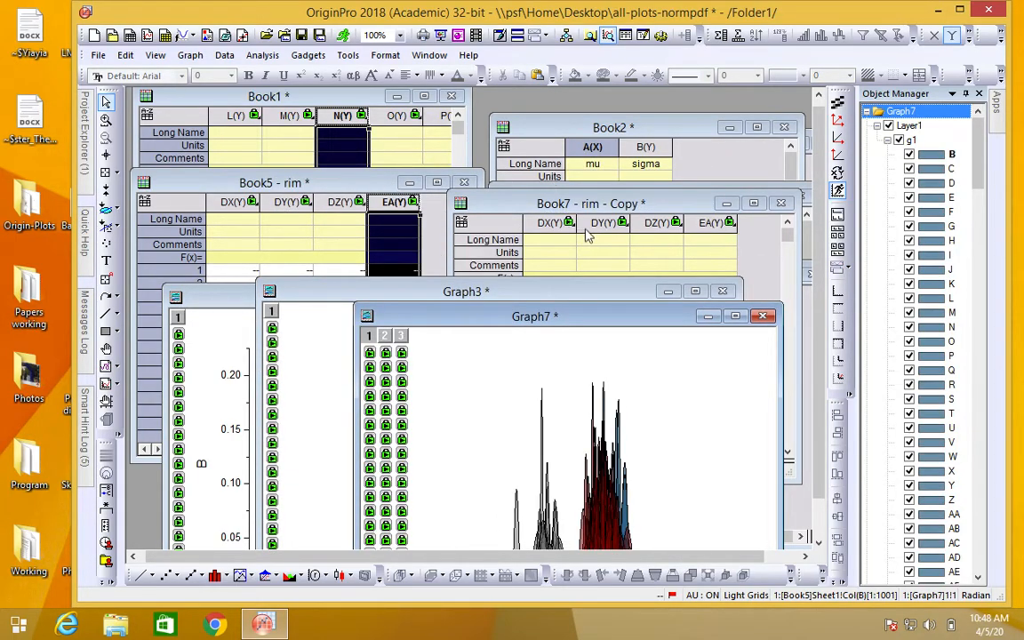
drag(584, 208, 584, 247)
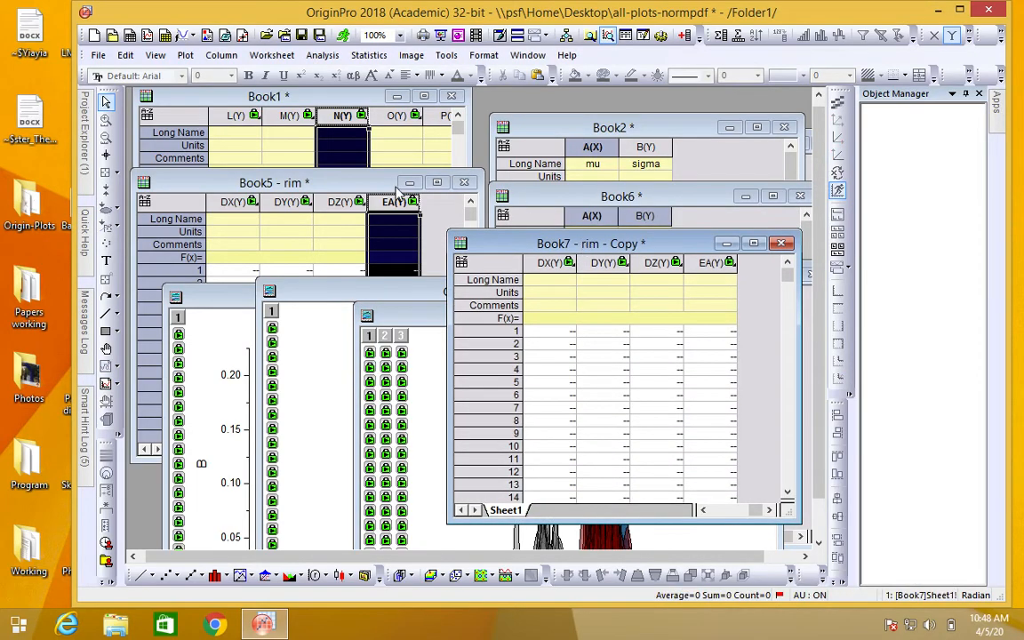
click(319, 187)
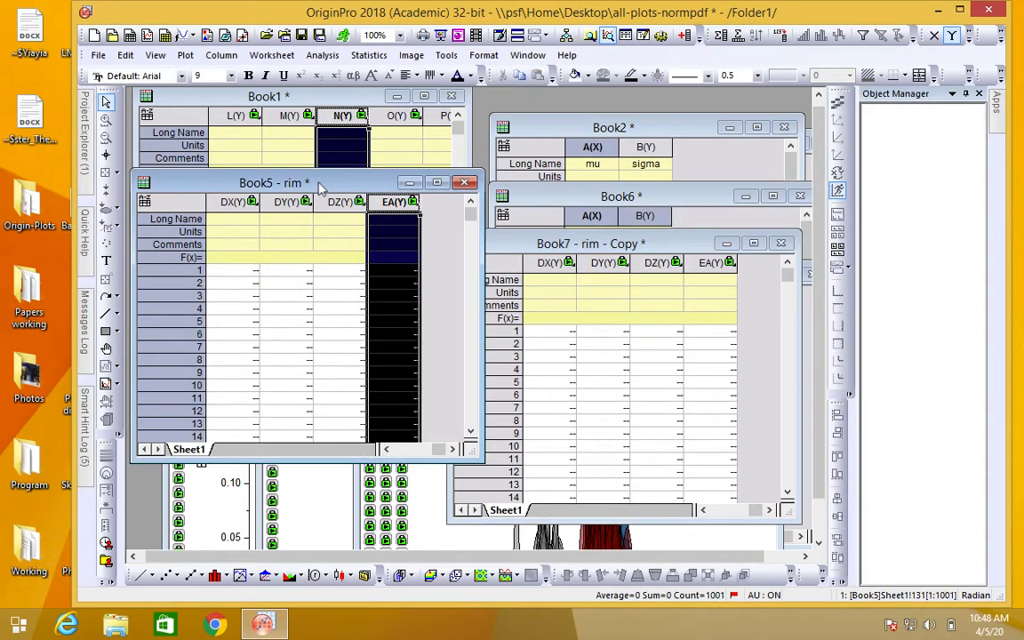
click(271, 97)
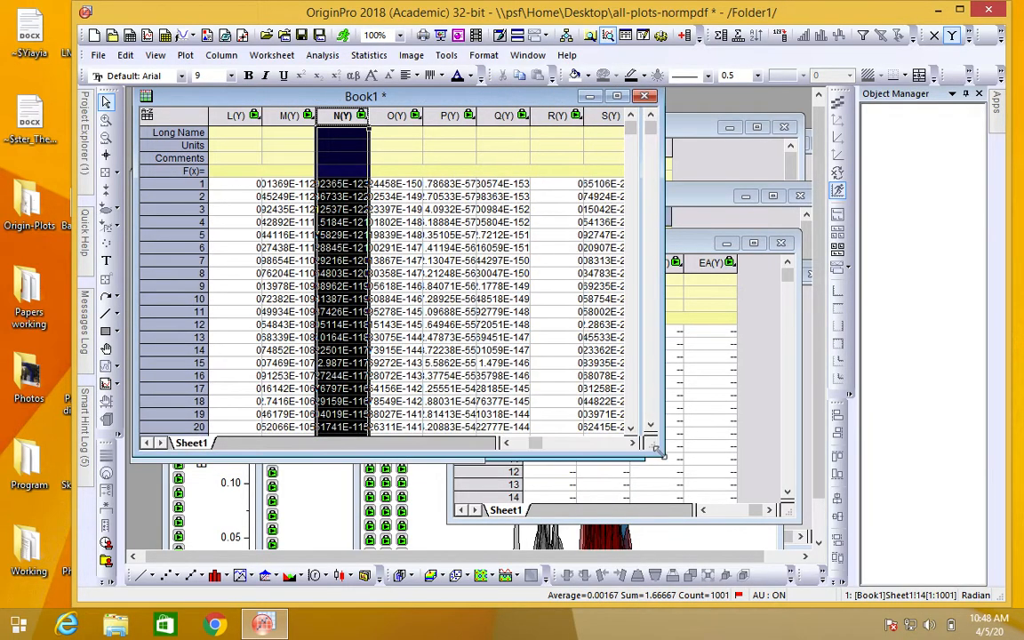
Step: Plot columns B through BZ of Book1 as a line graph
drag(587, 443, 520, 451)
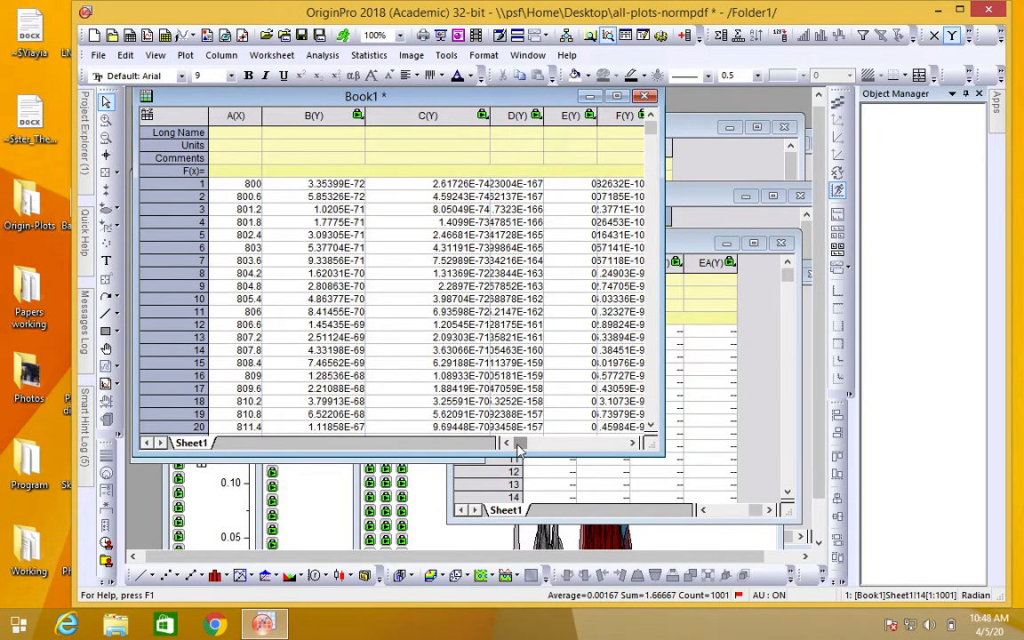
click(305, 114)
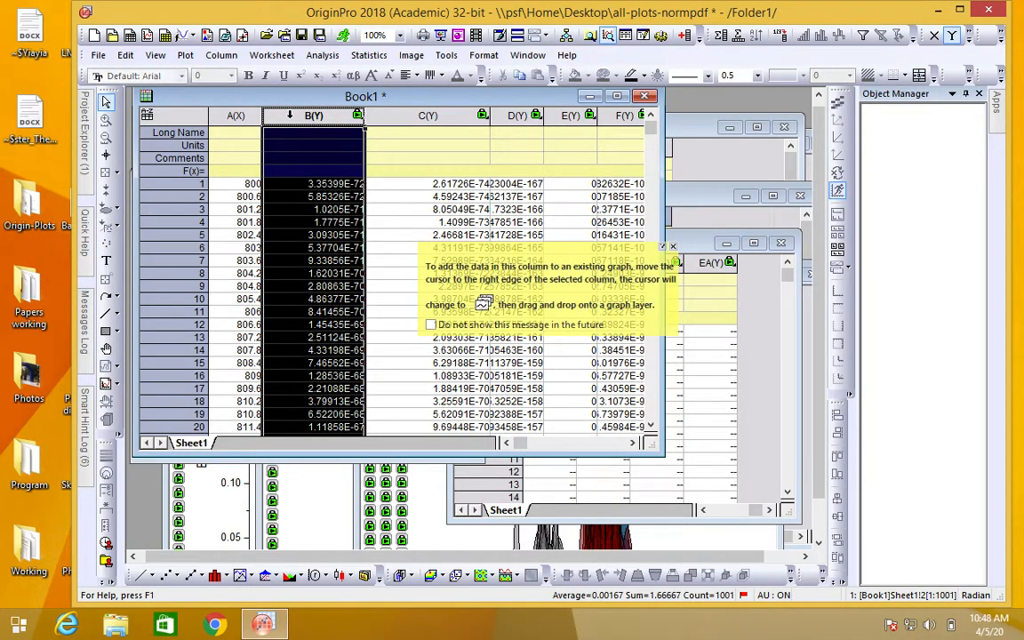
drag(306, 114, 749, 120)
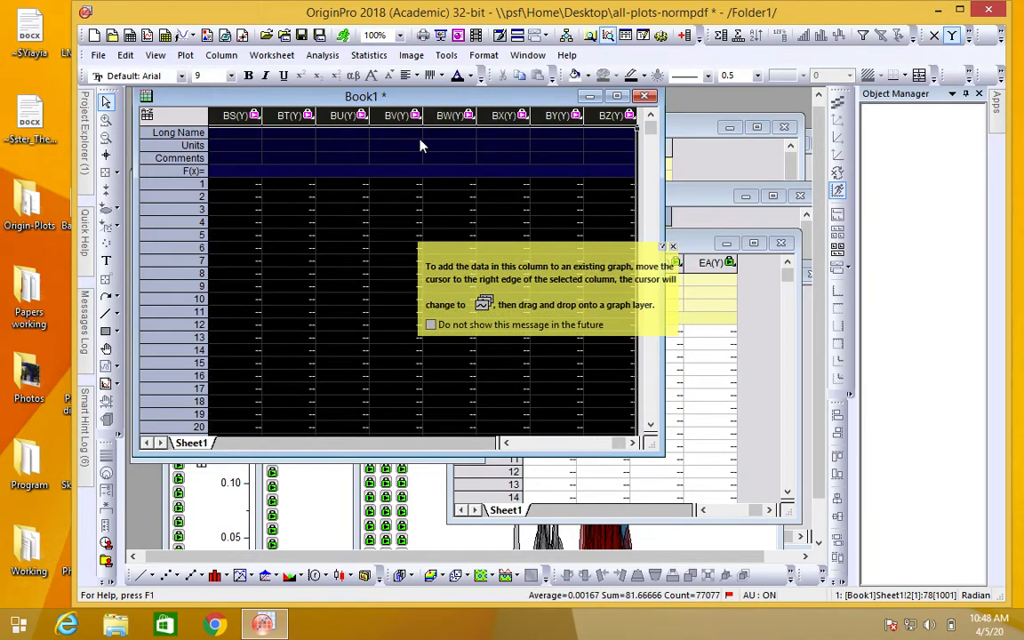
right_click(451, 118)
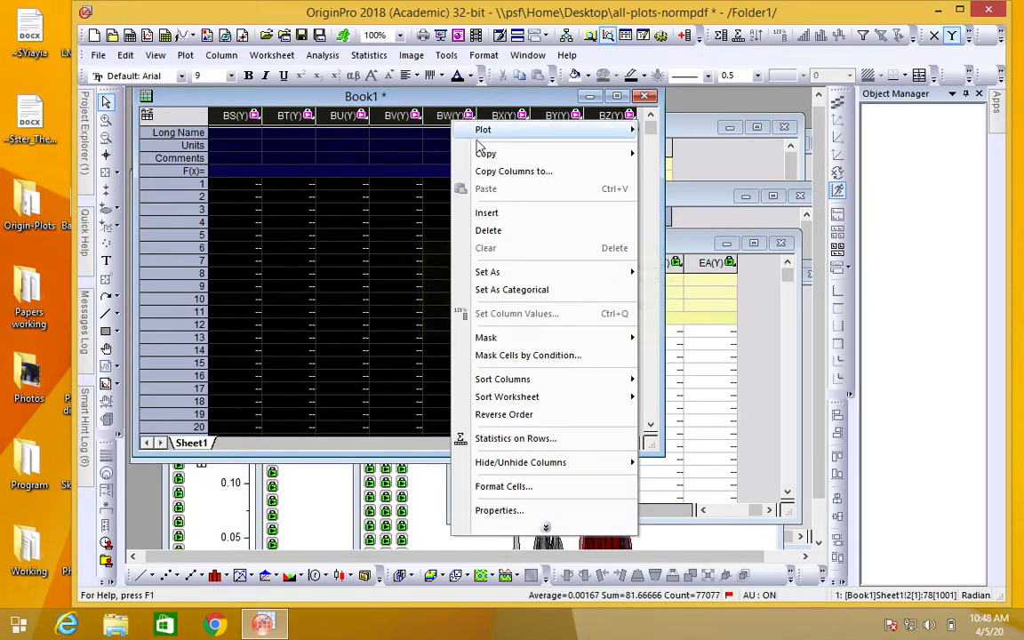
mouse_move(493, 130)
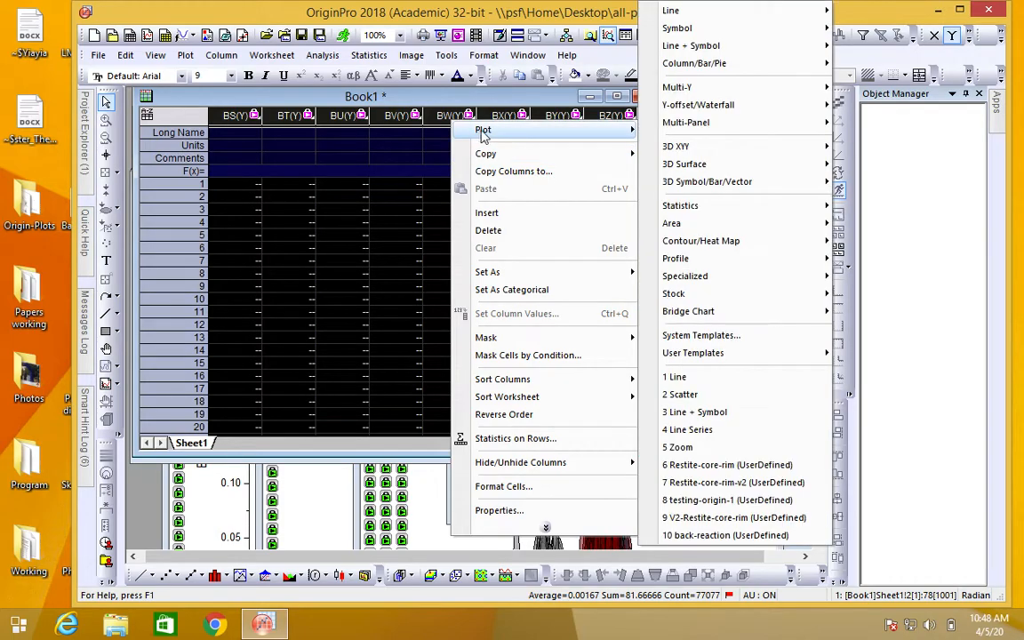
mouse_move(712, 11)
click(849, 12)
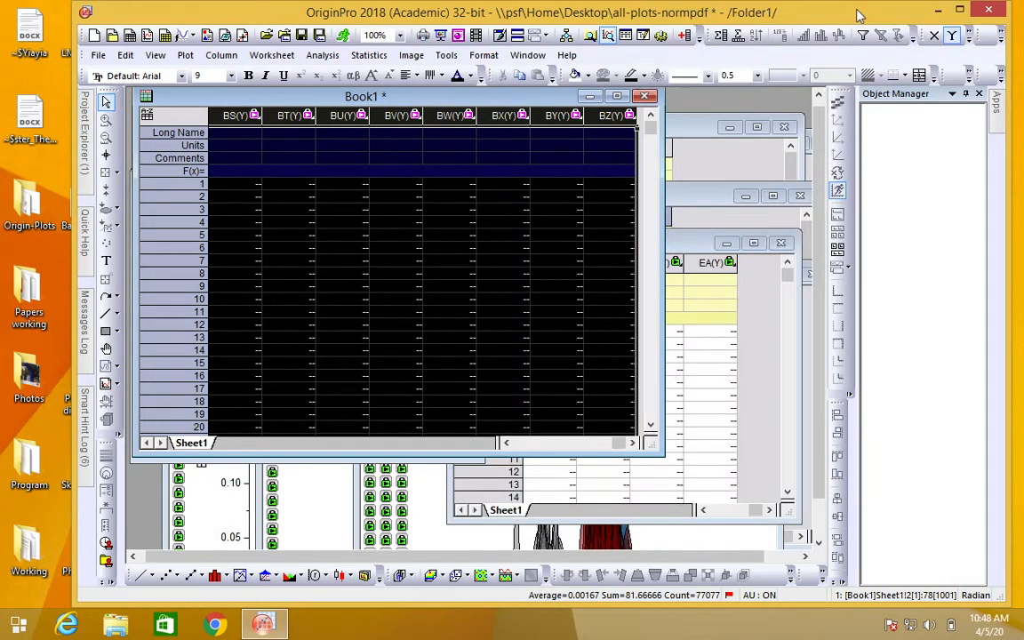
Step: Reposition and enlarge the new line graph's window, and delete the long legend covering the plot
drag(550, 265, 530, 158)
drag(664, 411, 808, 519)
click(647, 297)
right_click(647, 296)
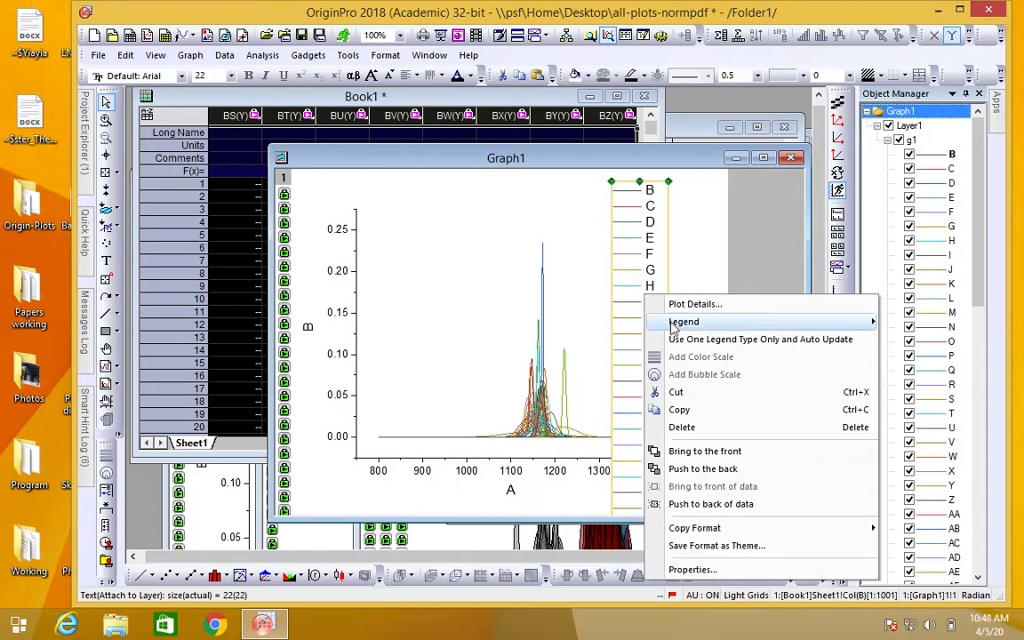
click(682, 427)
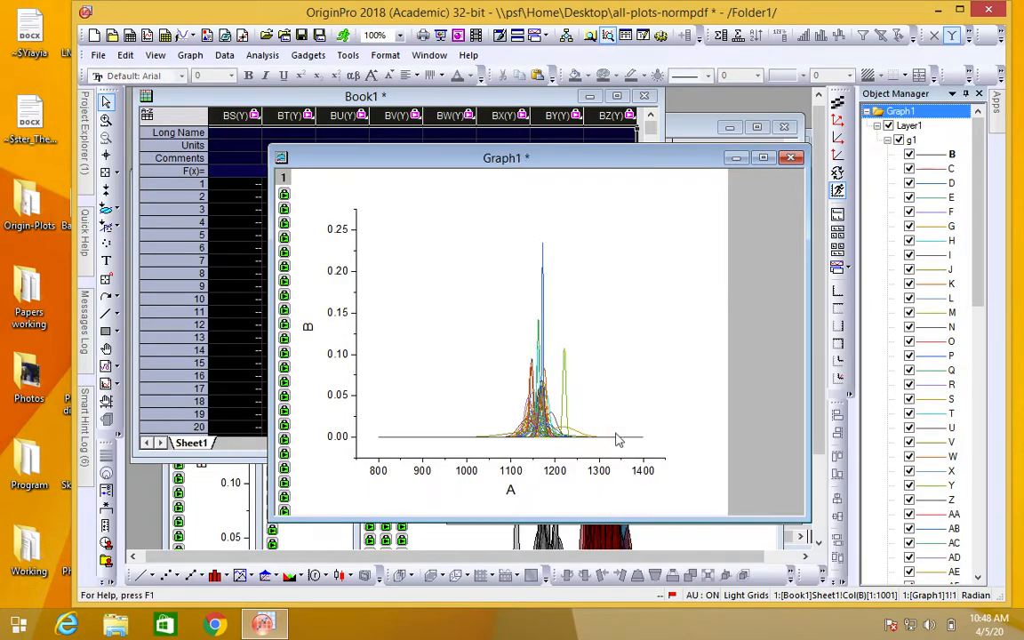
Step: Set the line color of the grouped curves to single Black and enable filling the area under the curves
click(539, 430)
click(588, 364)
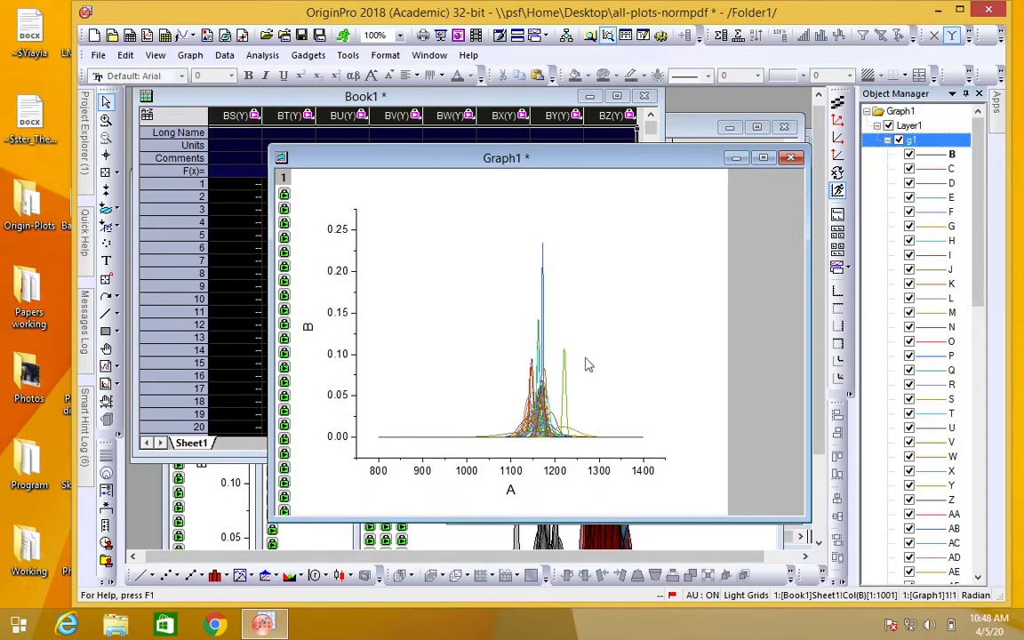
double_click(541, 395)
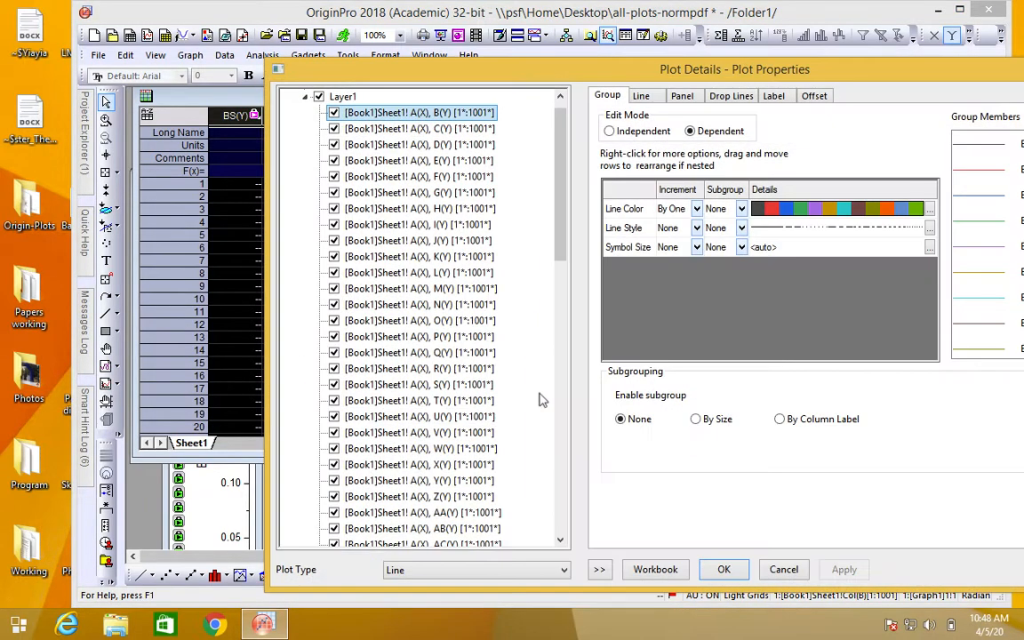
click(642, 96)
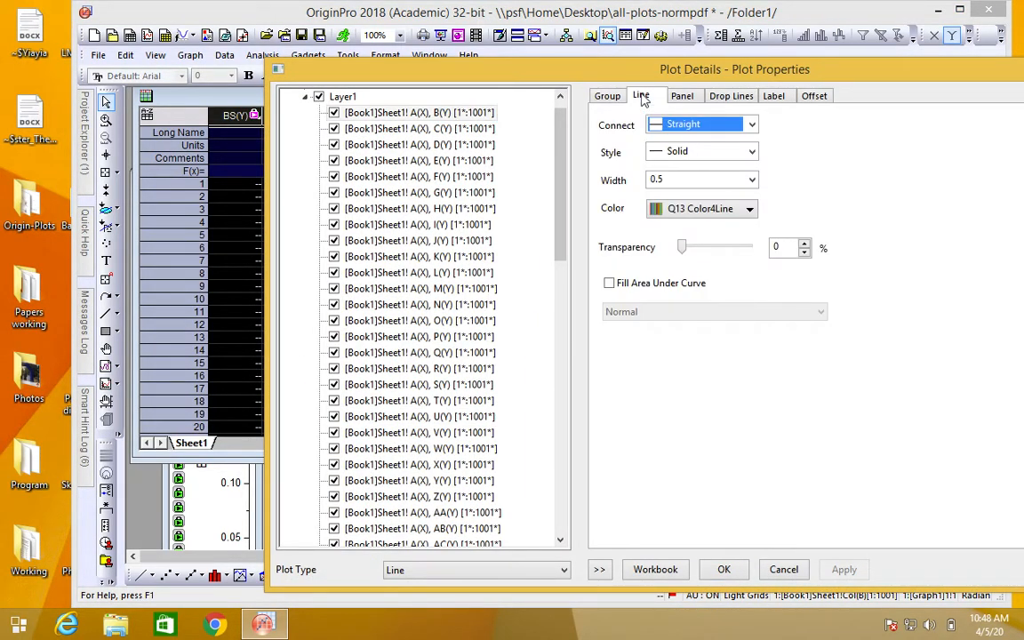
click(724, 210)
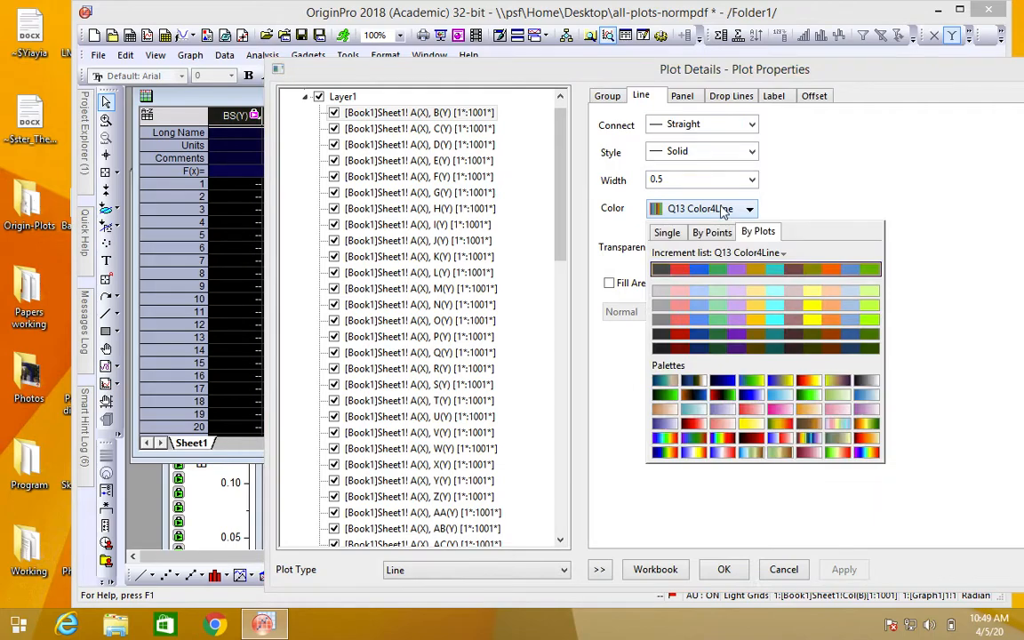
click(669, 235)
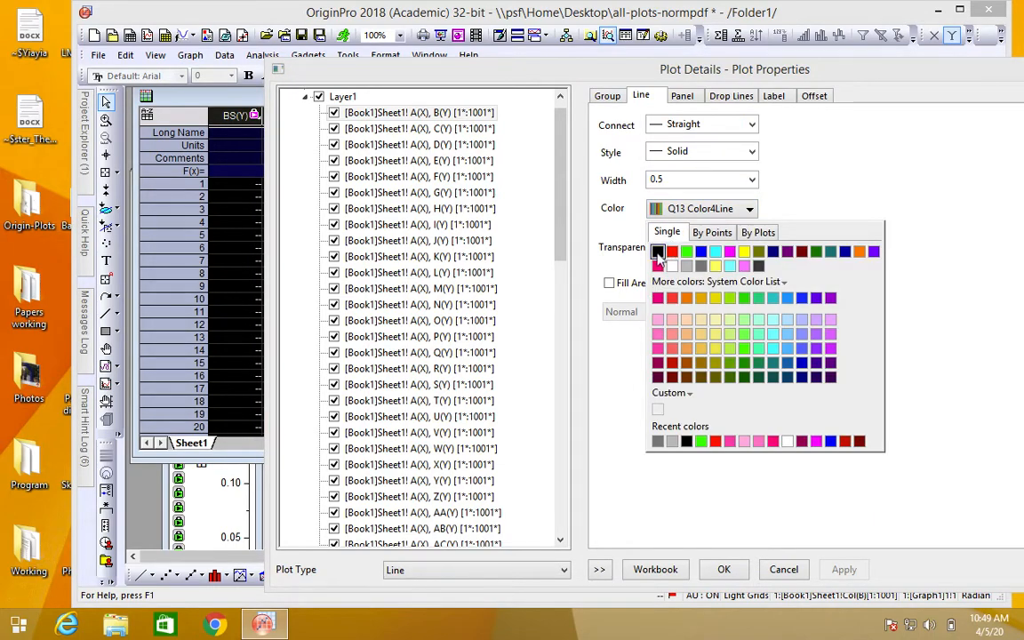
click(655, 250)
click(609, 288)
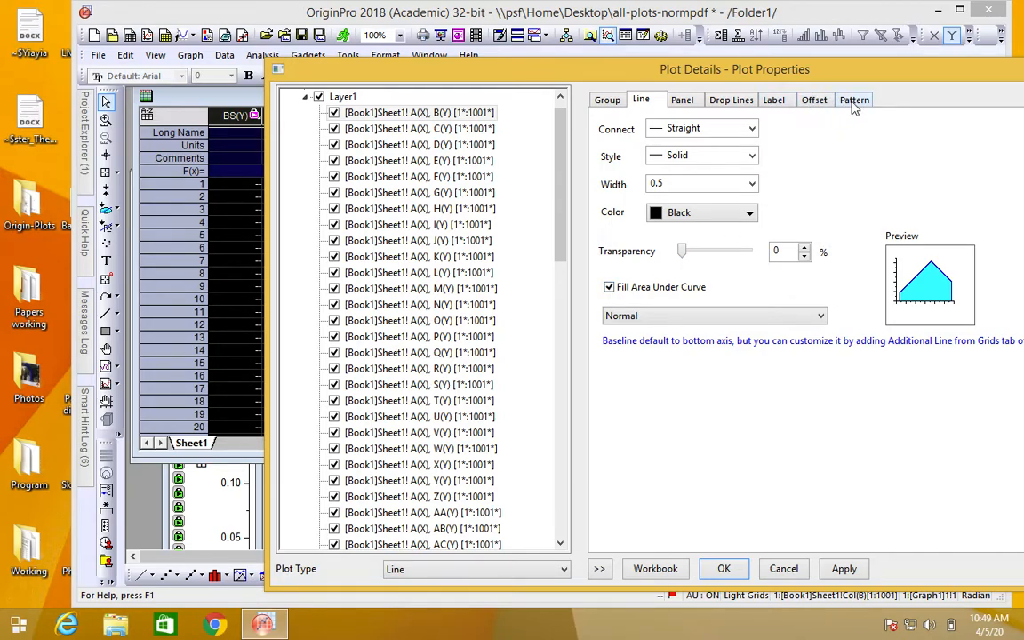
Step: Fill the curves with pink #FF44AB at 58% transparency, independent of the line transparency, and apply the plot settings
click(853, 100)
click(692, 333)
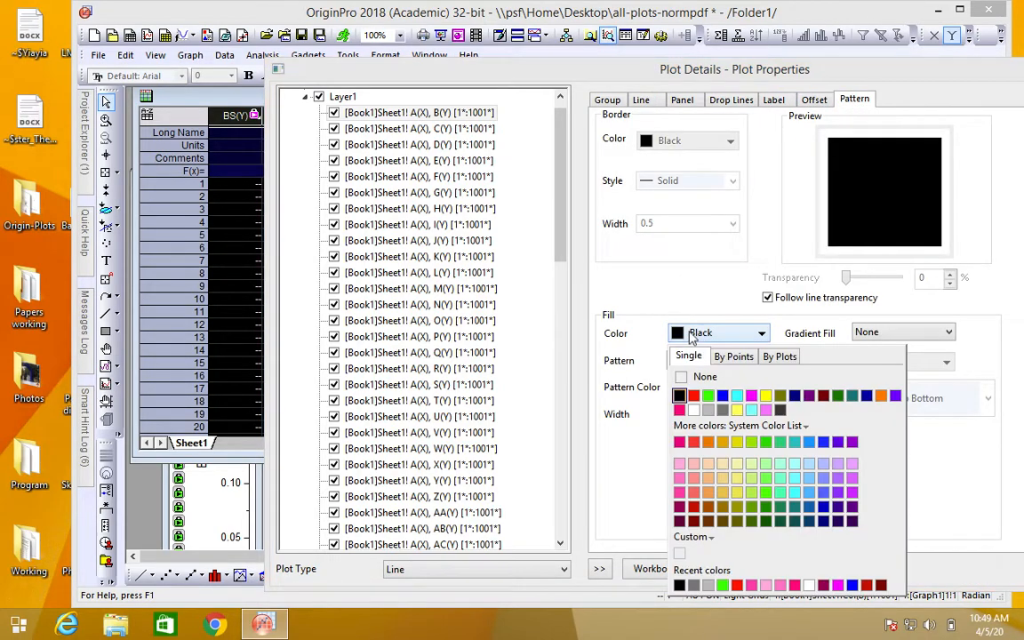
click(679, 489)
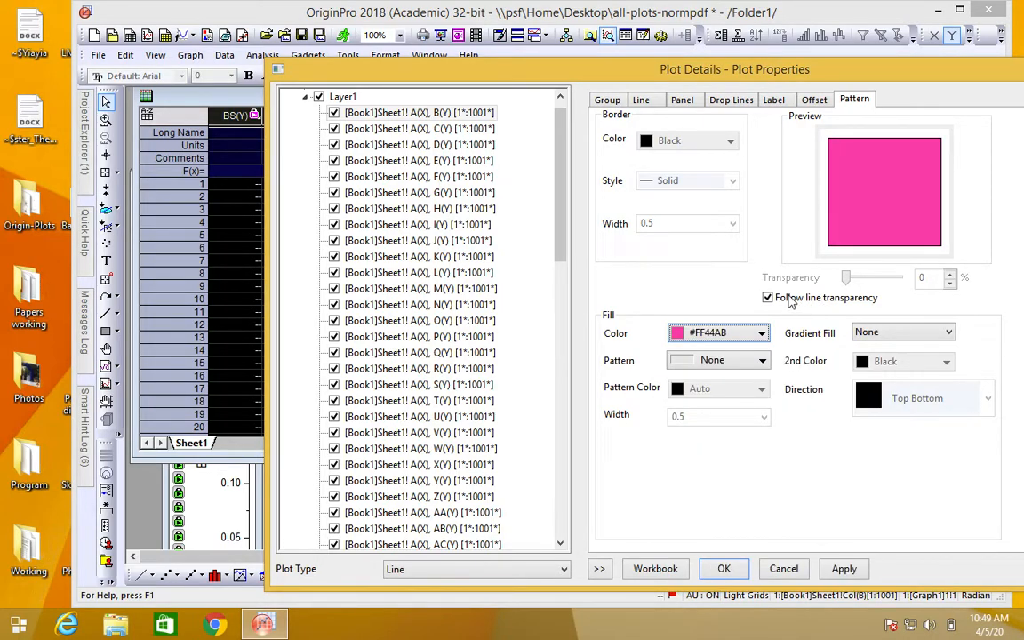
click(768, 297)
drag(846, 277, 877, 280)
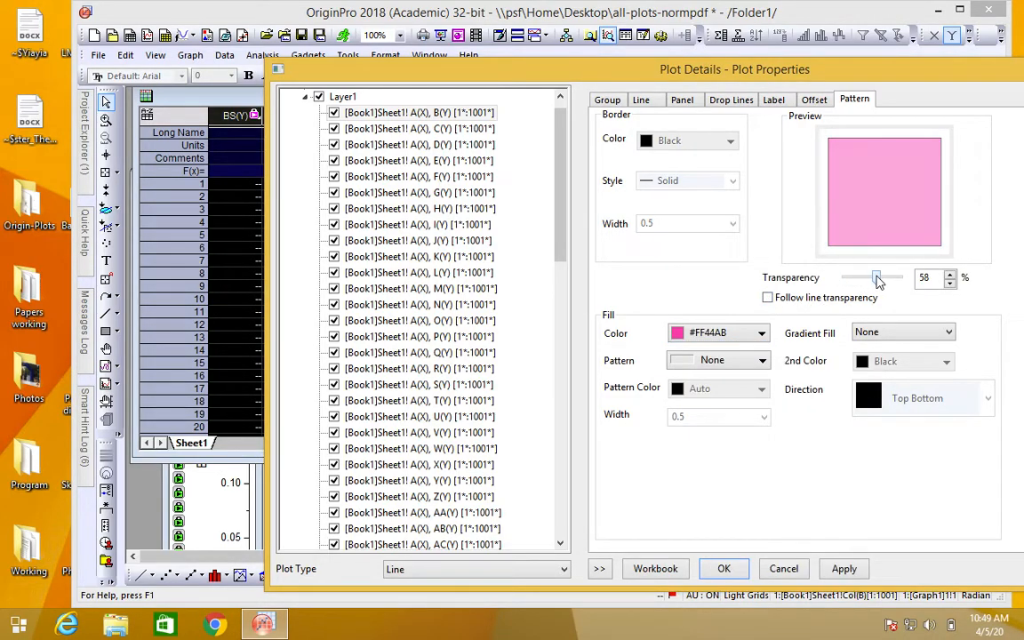
click(724, 569)
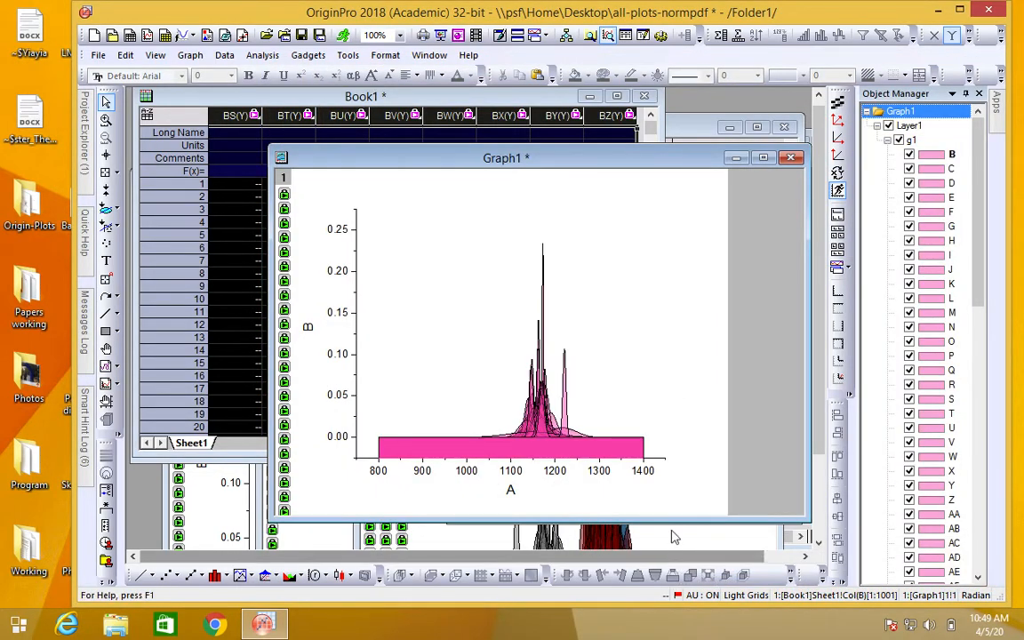
Step: Set the Y axis scale to start from 0
double_click(344, 437)
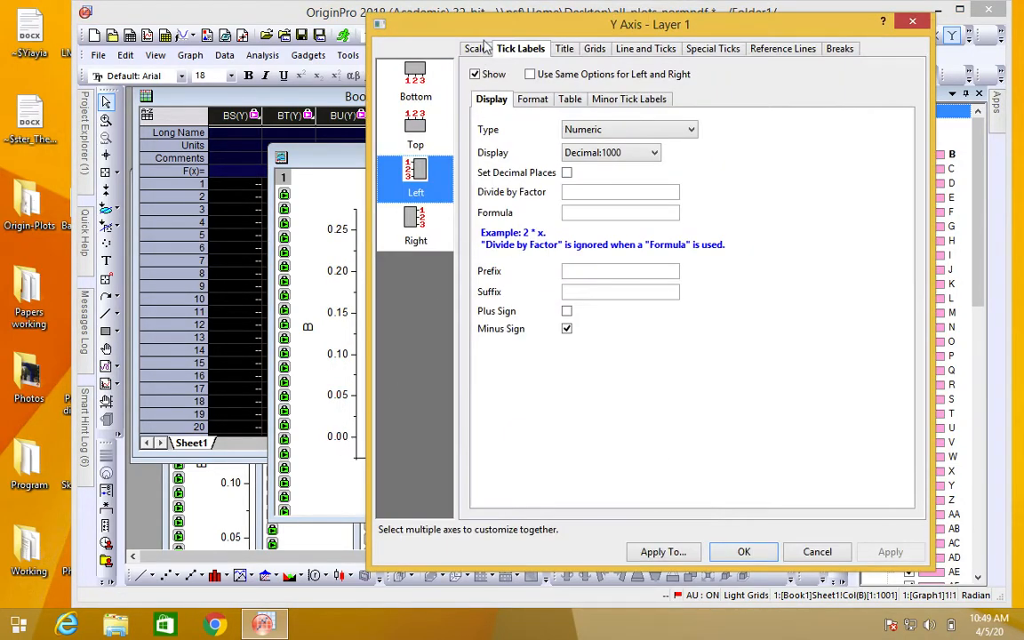
click(476, 48)
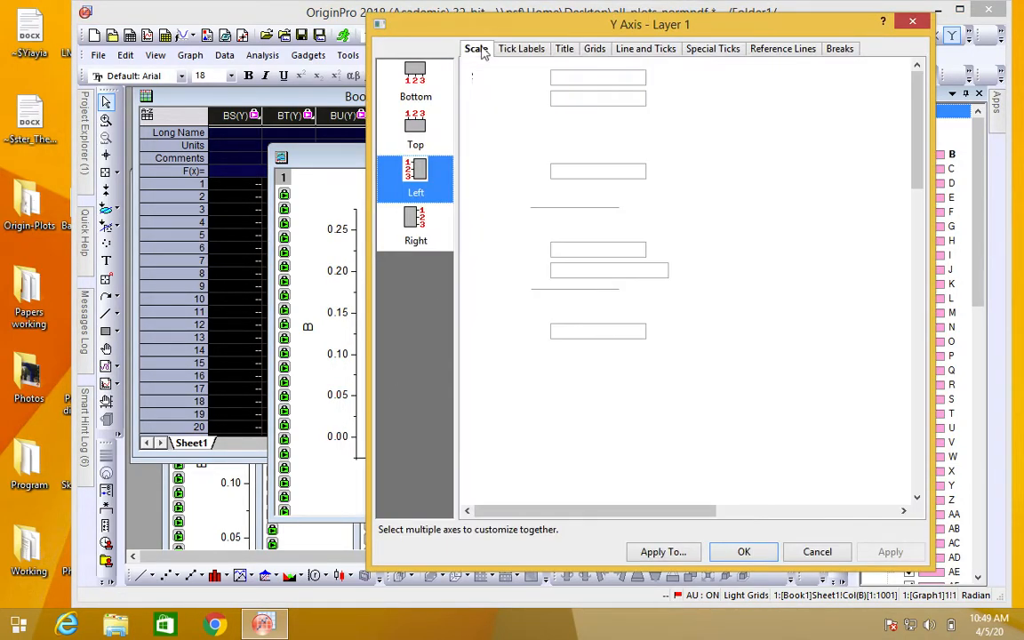
double_click(586, 77)
key(BackSpace)
text(0)
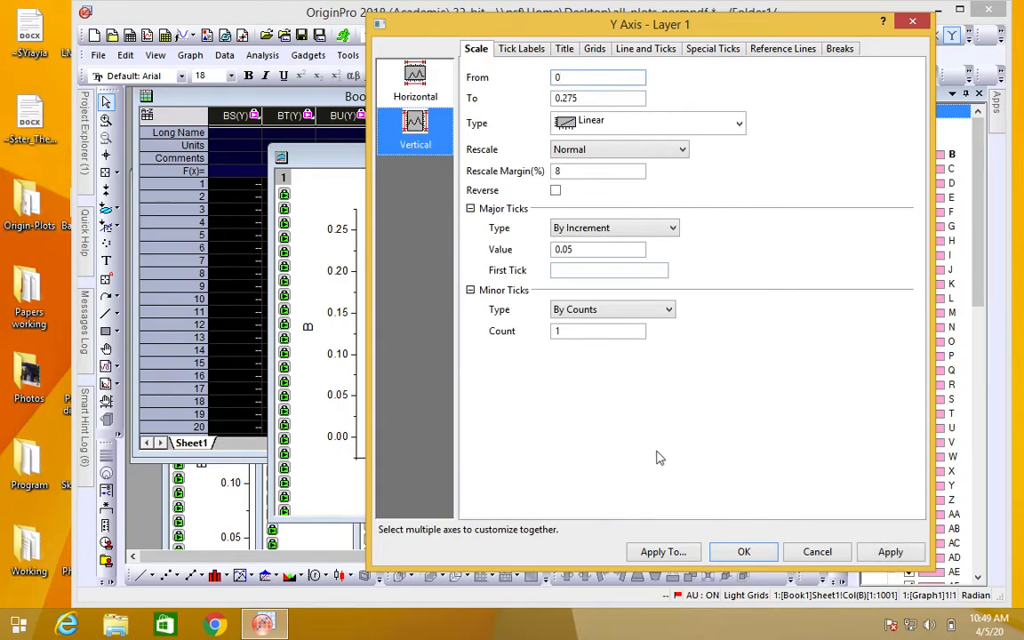
click(727, 552)
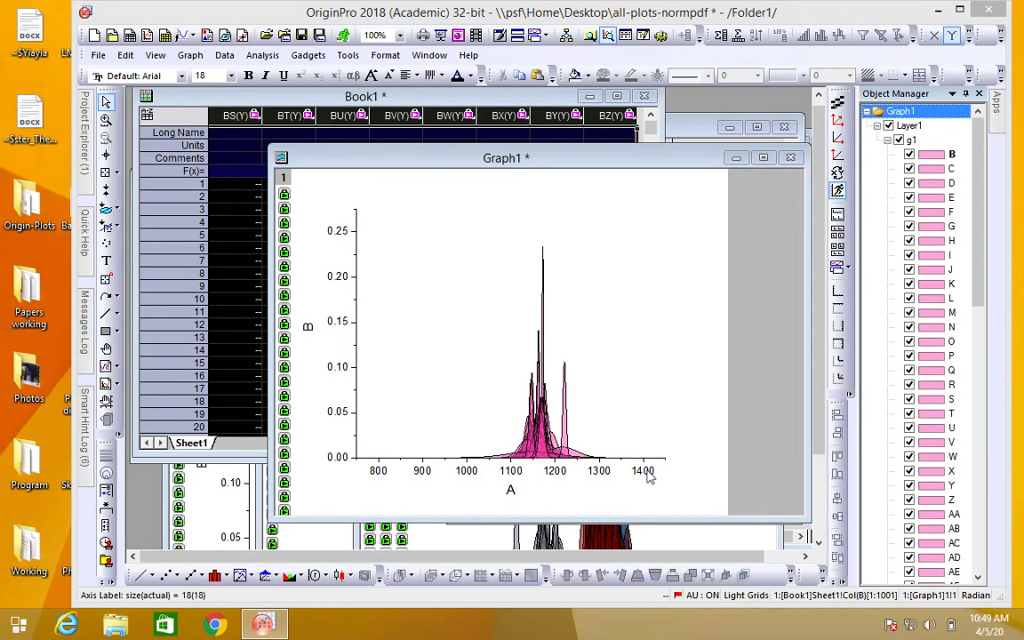
Step: Set the X axis scale of Graph1 to run from 1400 to 800 and apply it
double_click(648, 473)
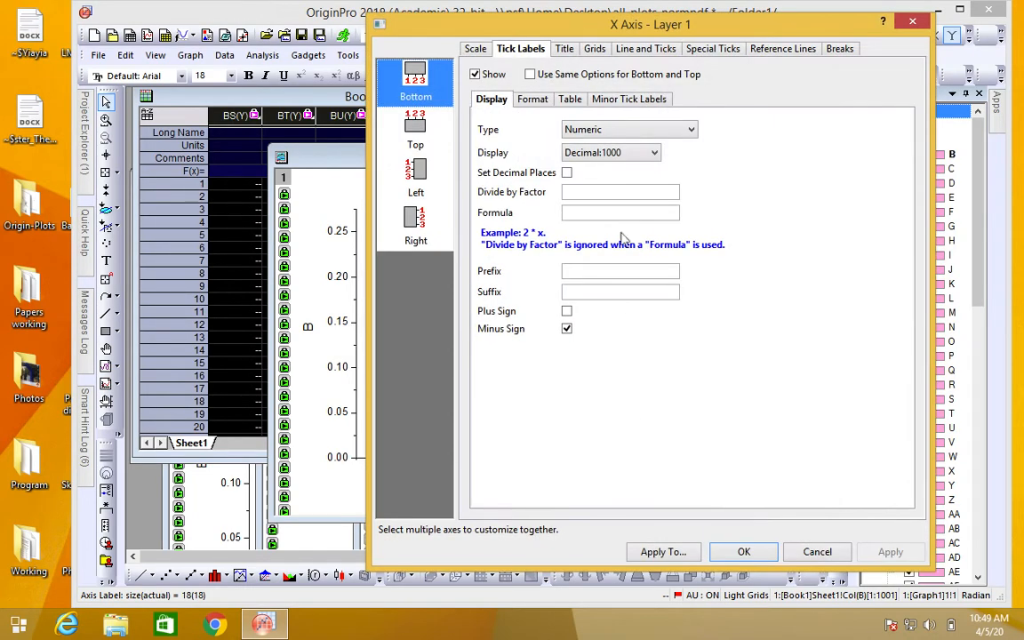
click(477, 50)
double_click(567, 78)
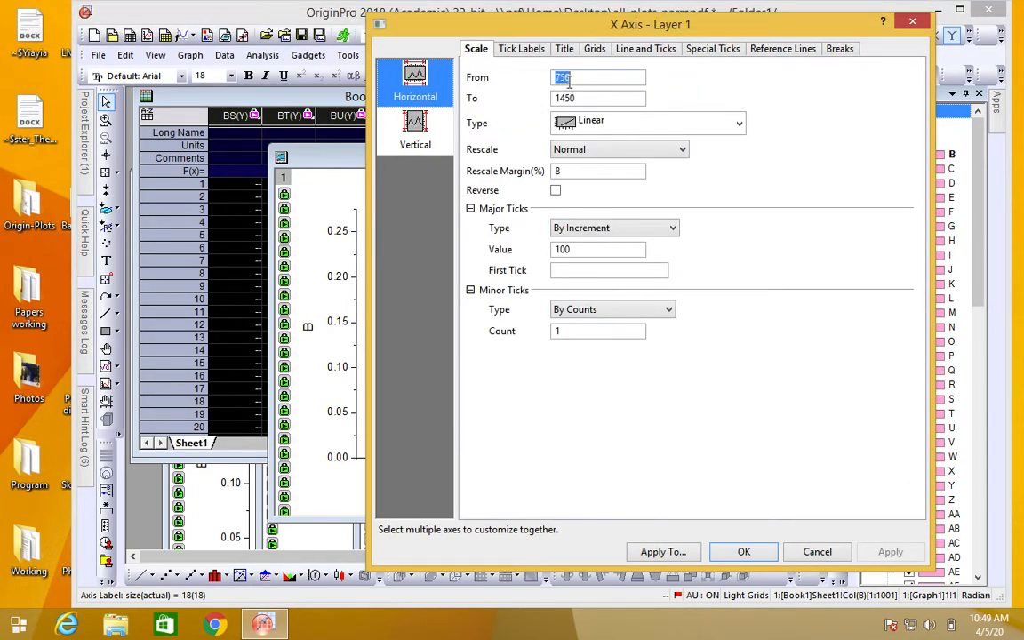
text(1400)
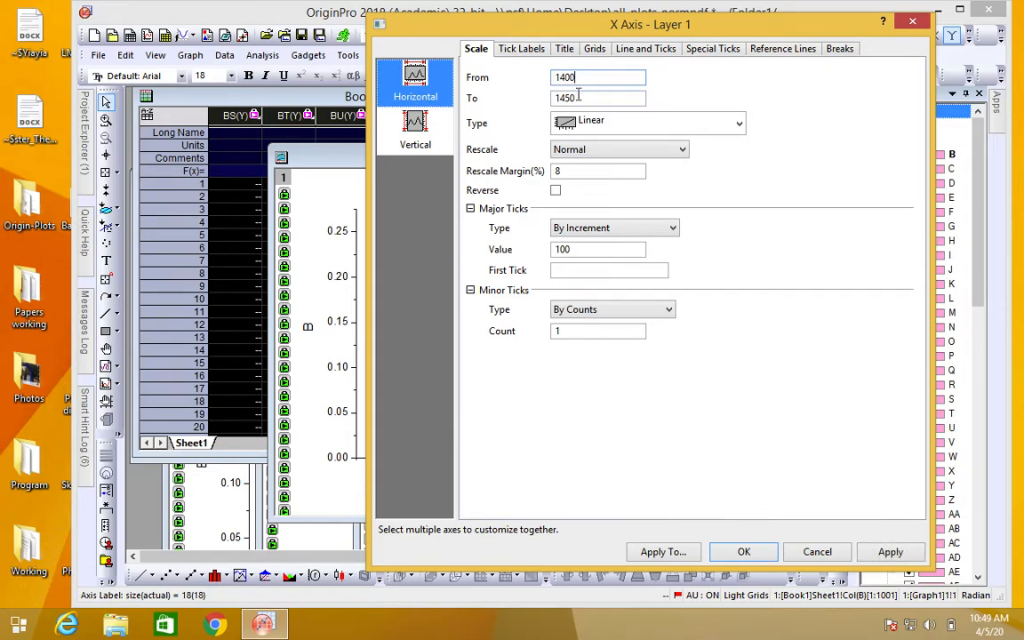
double_click(577, 98)
text(800)
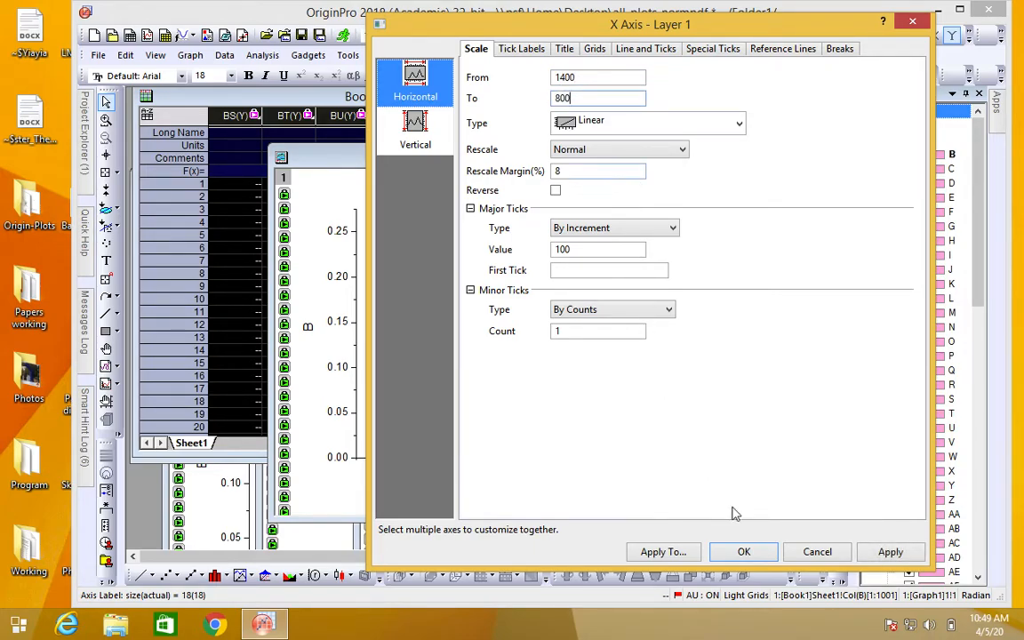
click(742, 552)
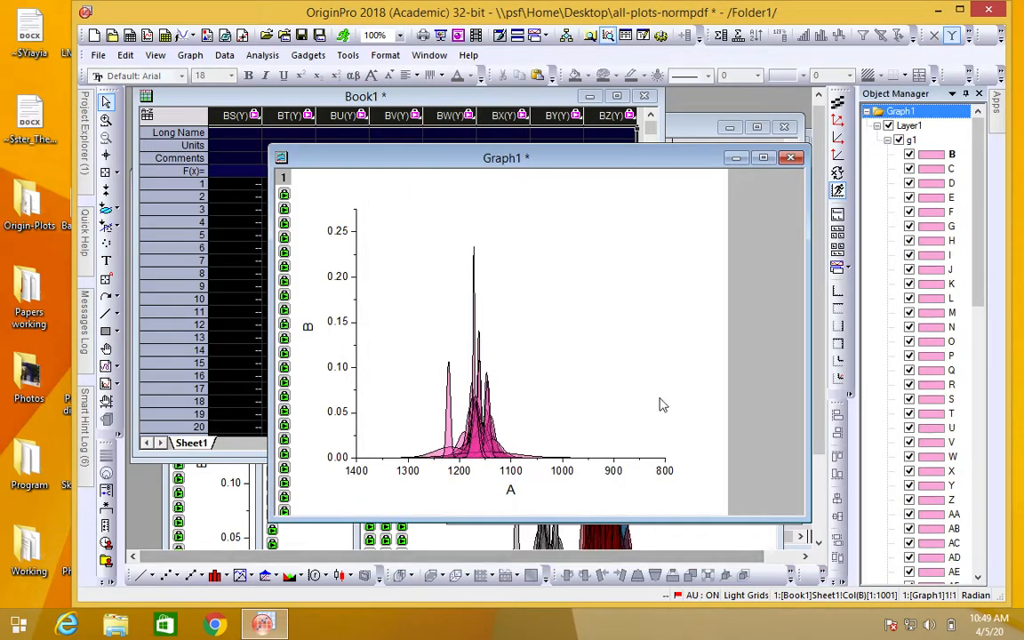
Step: Hide the Y axis of Graph1 and move the graph's window aside within the workspace
right_click(340, 412)
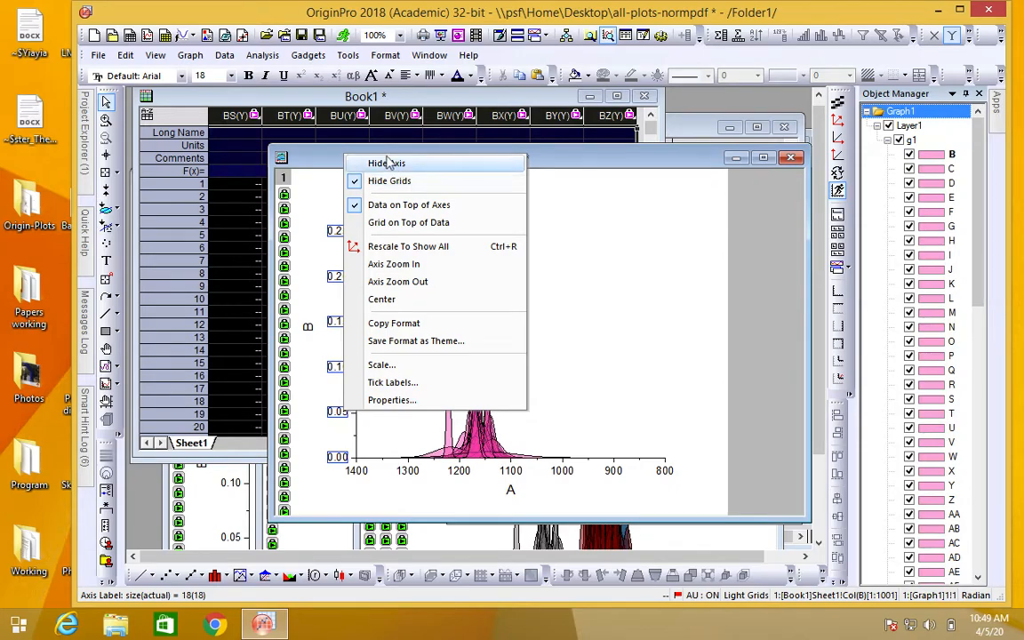
click(393, 163)
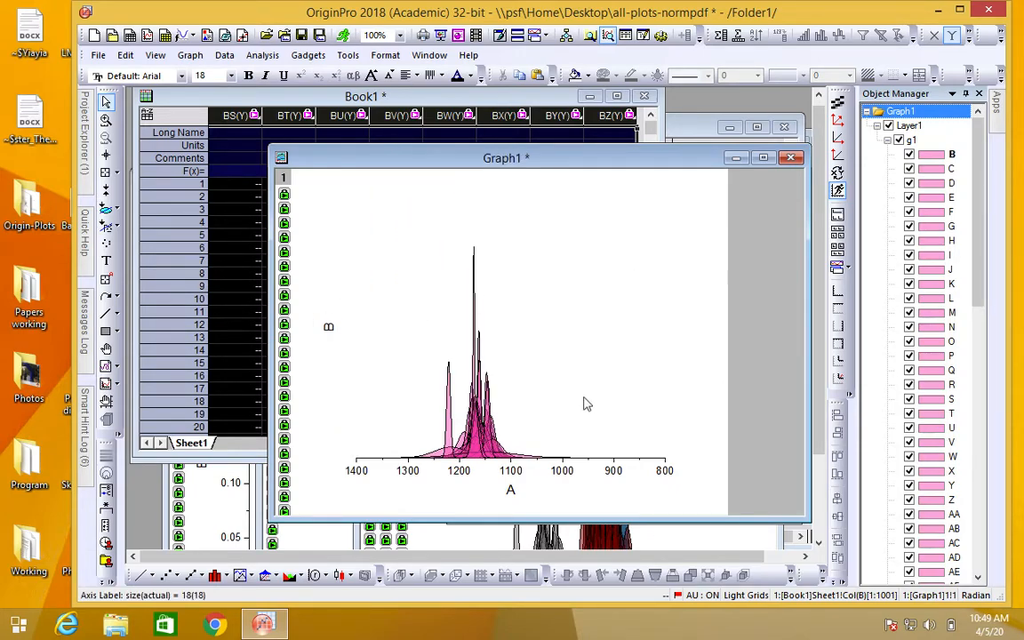
drag(449, 153, 388, 181)
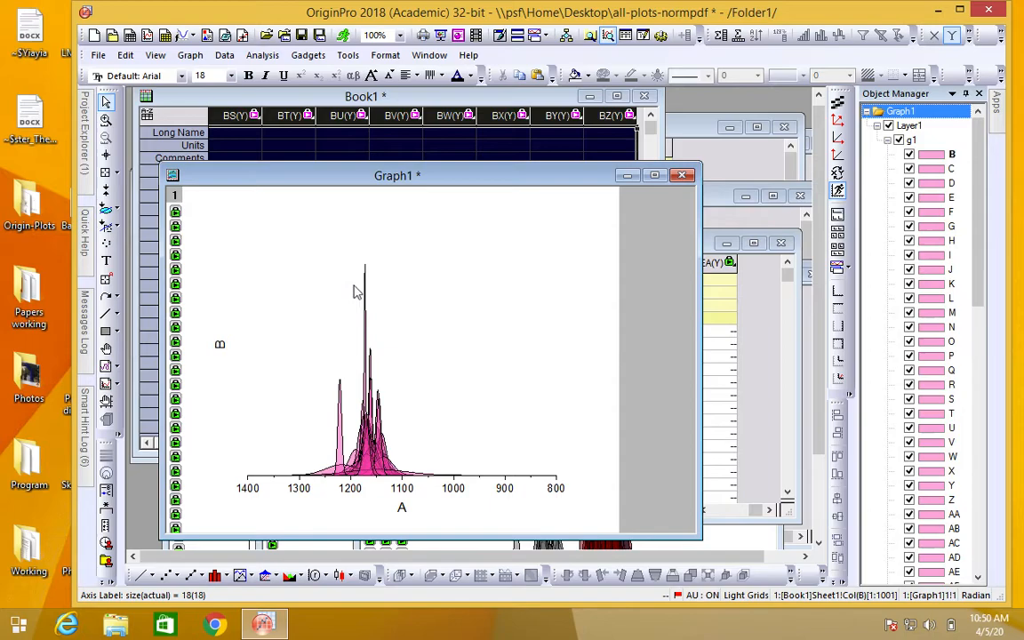
Step: Move the merged Graph7 window up over Graph1 and enlarge it to show the combined plot
mouse_move(366, 301)
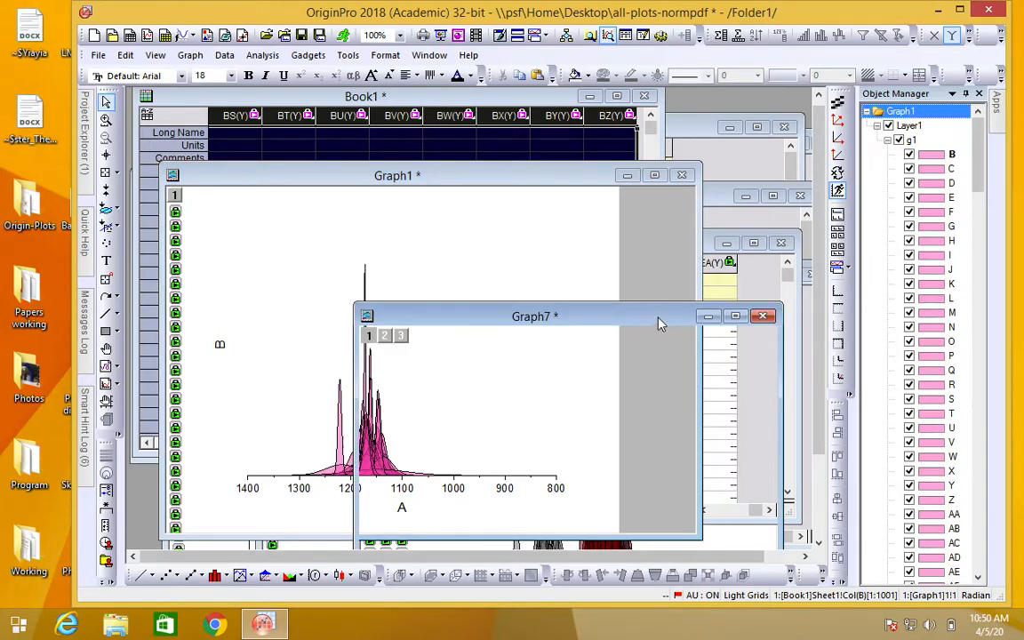
drag(651, 317, 555, 131)
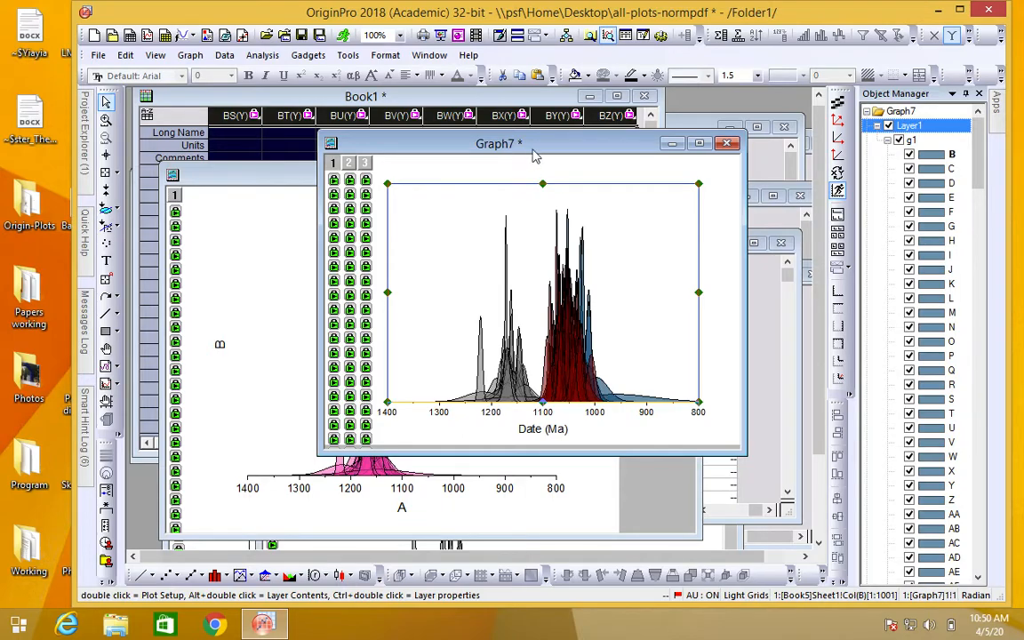
drag(489, 135, 491, 111)
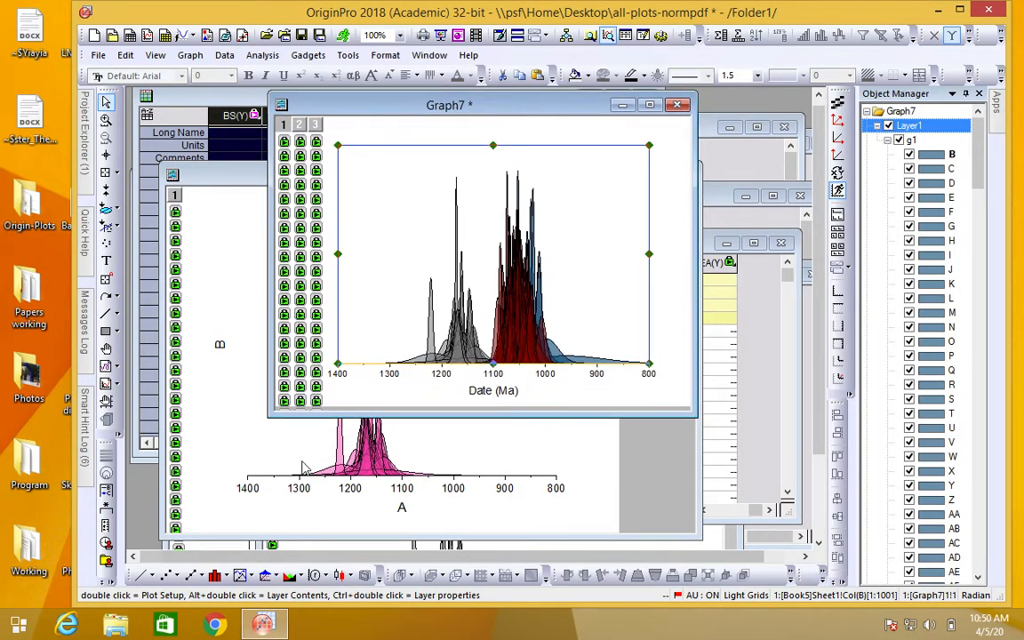
drag(271, 415, 196, 528)
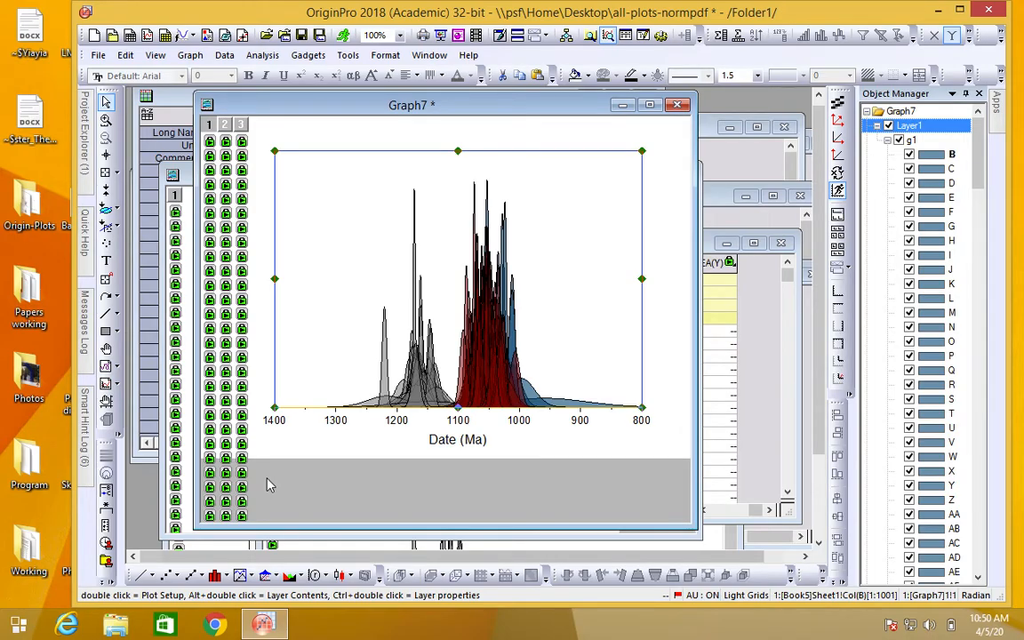
Step: Switch from the Windows 8.1 virtual machine to the Mac desktop
key(ctrl+Left)
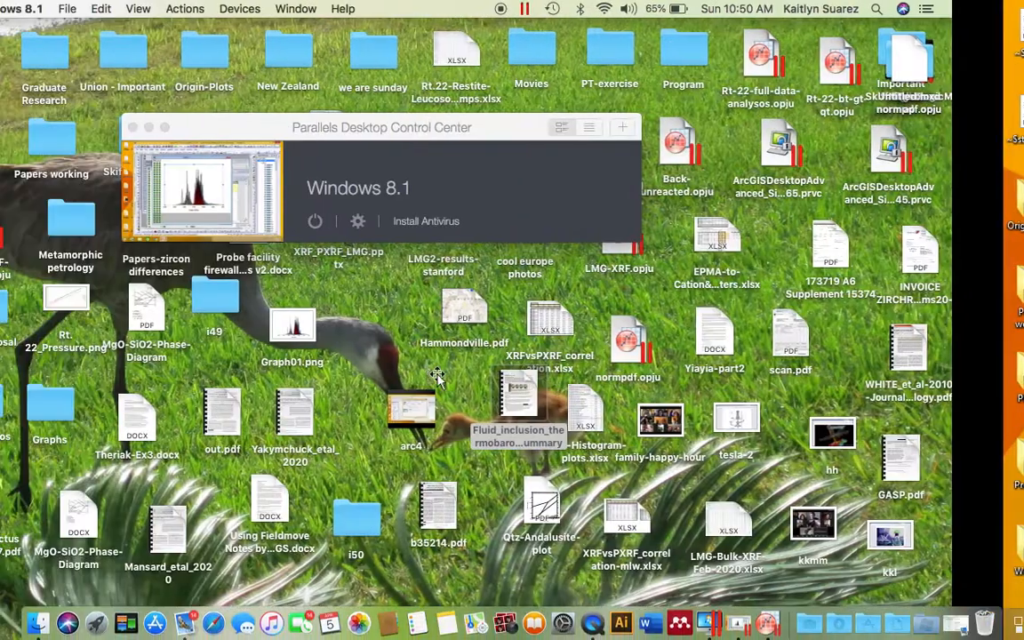